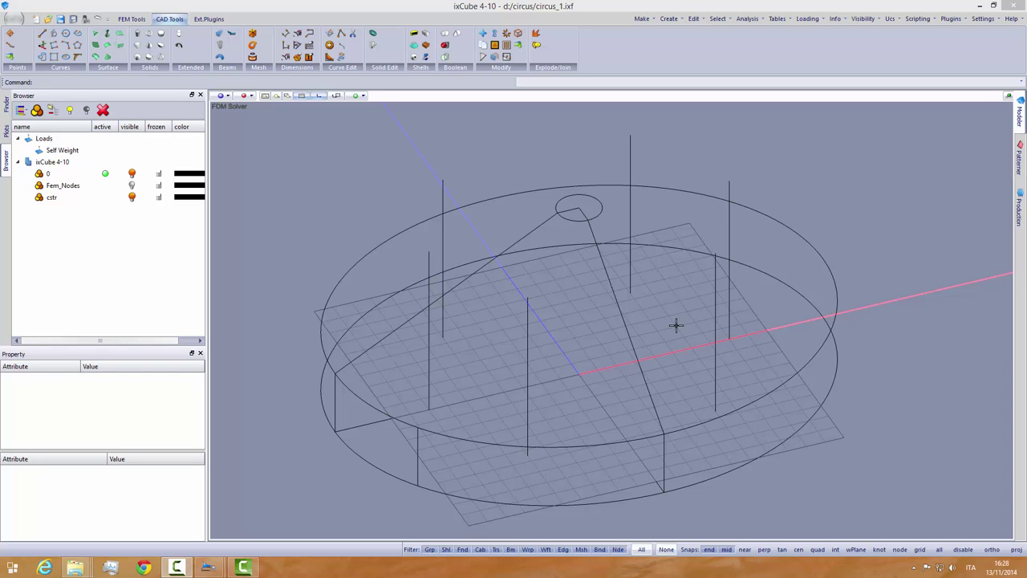
Step: Switch the viewport to the top view with the whole ellipse outline in sight
middle_drag(676, 321, 627, 324)
click(223, 96)
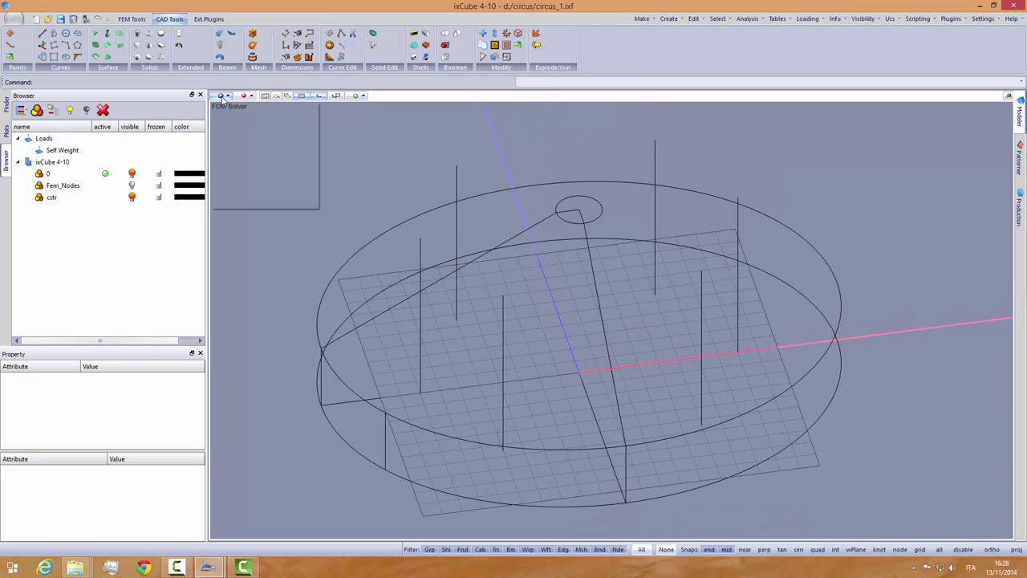
click(226, 108)
scroll(444, 285, down, 2)
middle_drag(470, 279, 402, 303)
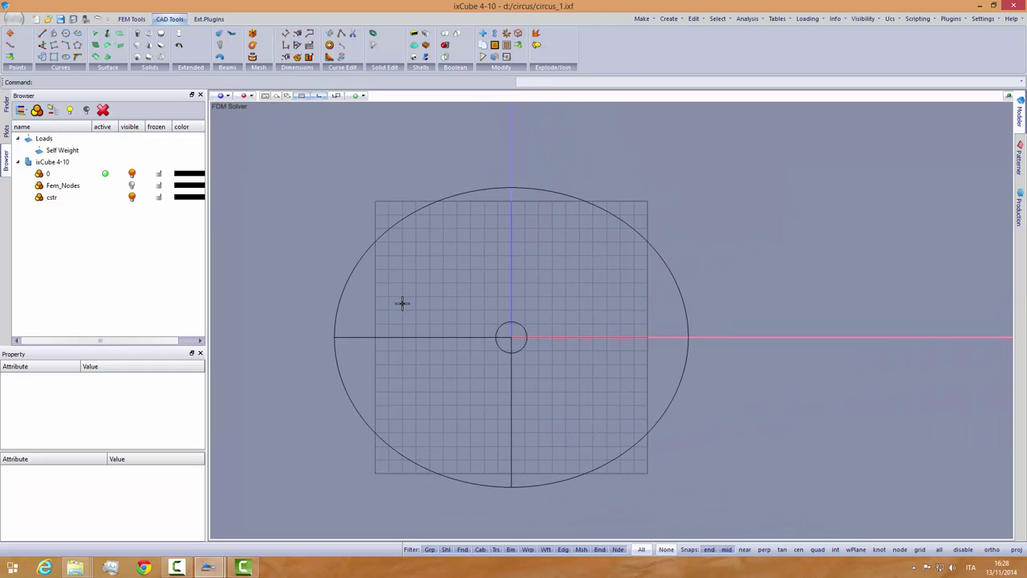
Step: Create a new layer named dims and make it the active layer
click(52, 198)
click(37, 110)
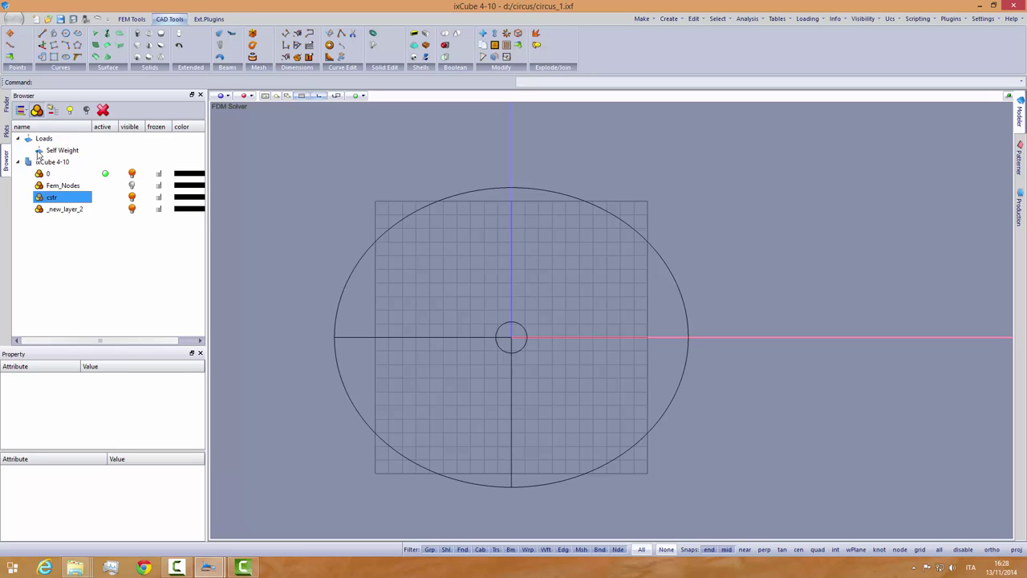
click(77, 211)
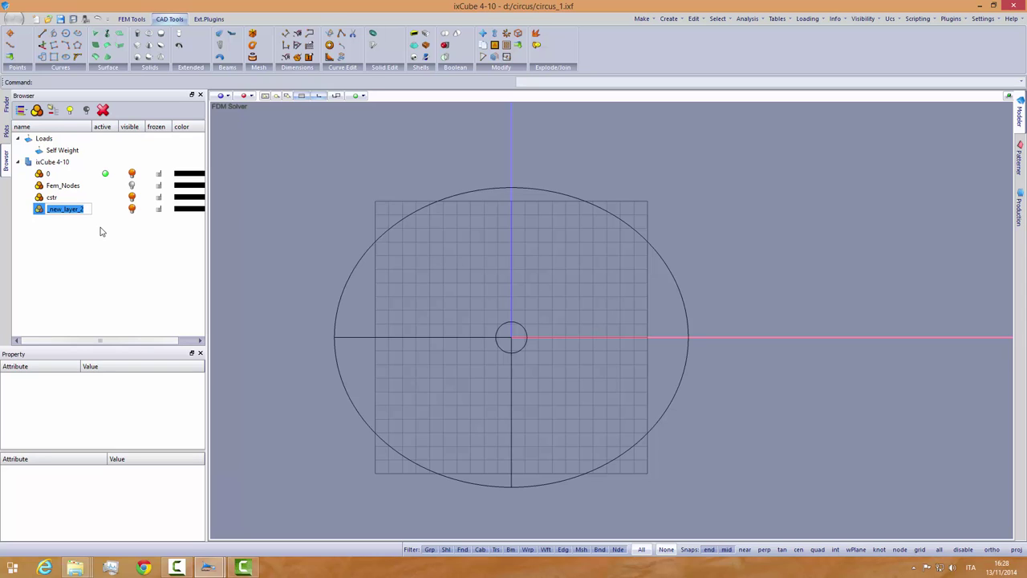
text(dims)
click(102, 230)
click(105, 211)
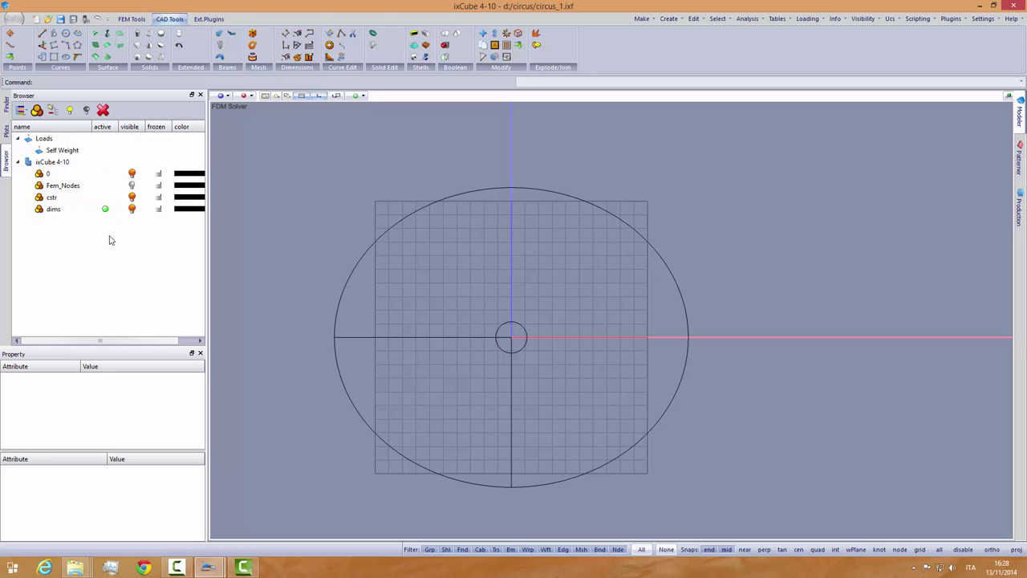
Step: Add a horizontal dimension across the full width of the outer ellipse, placed above the outline
click(286, 47)
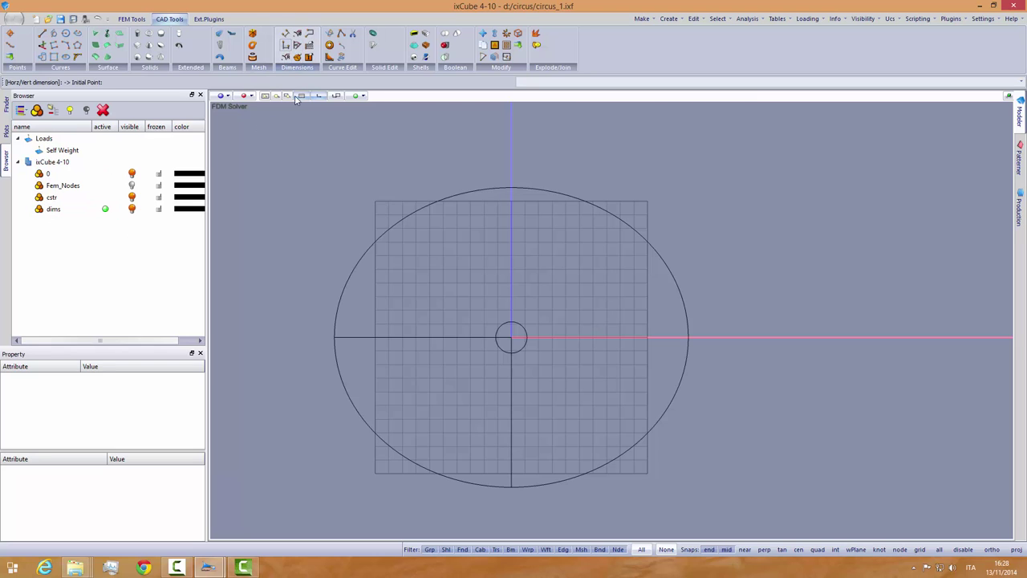
click(335, 338)
click(689, 337)
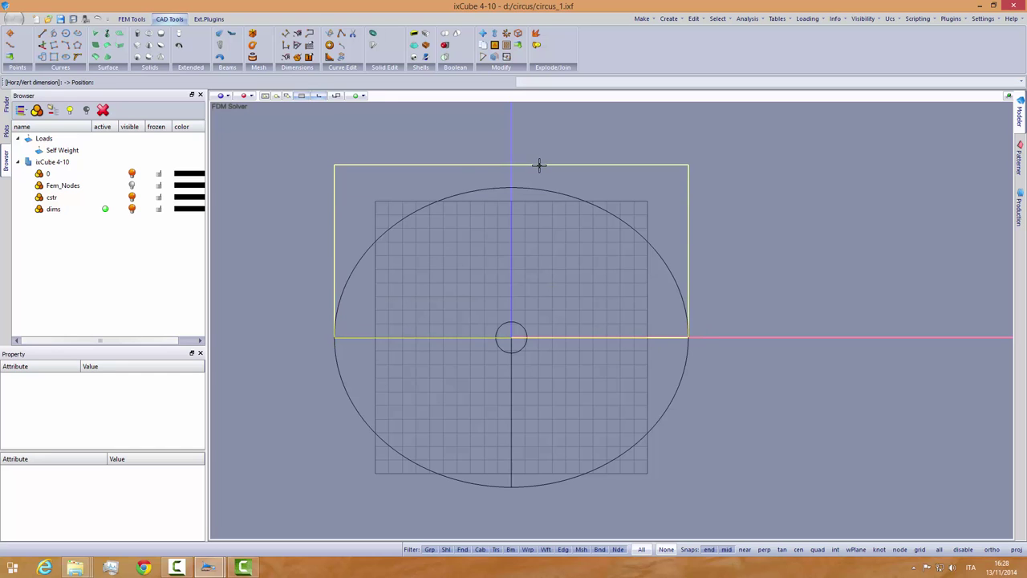
click(518, 162)
scroll(506, 174, up, 5)
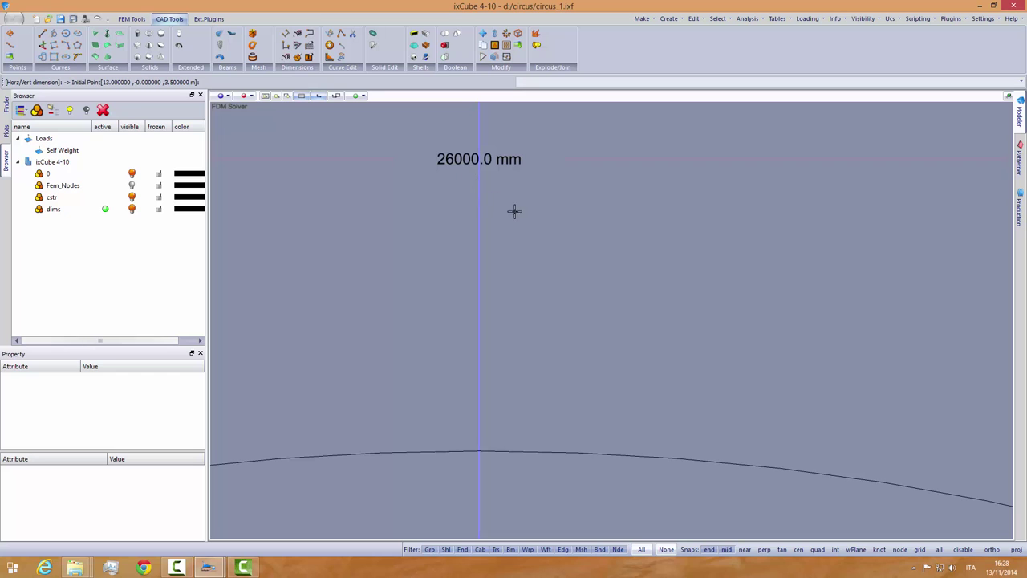
scroll(503, 209, down, 5)
Step: Add a vertical dimension from near the small circle's centre to the lowest point of the outer ellipse, placed outside the outline
click(507, 253)
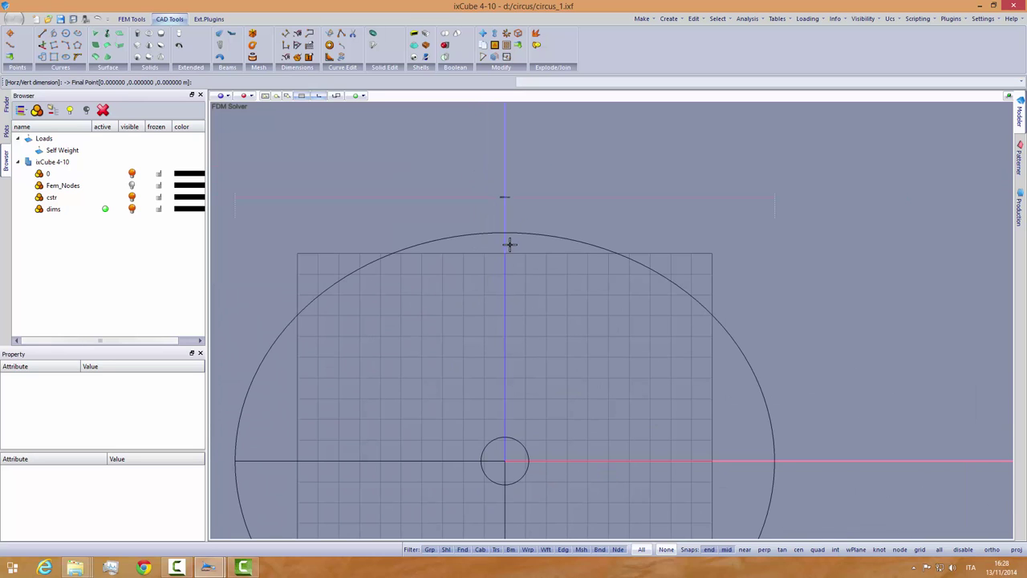
key(Escape)
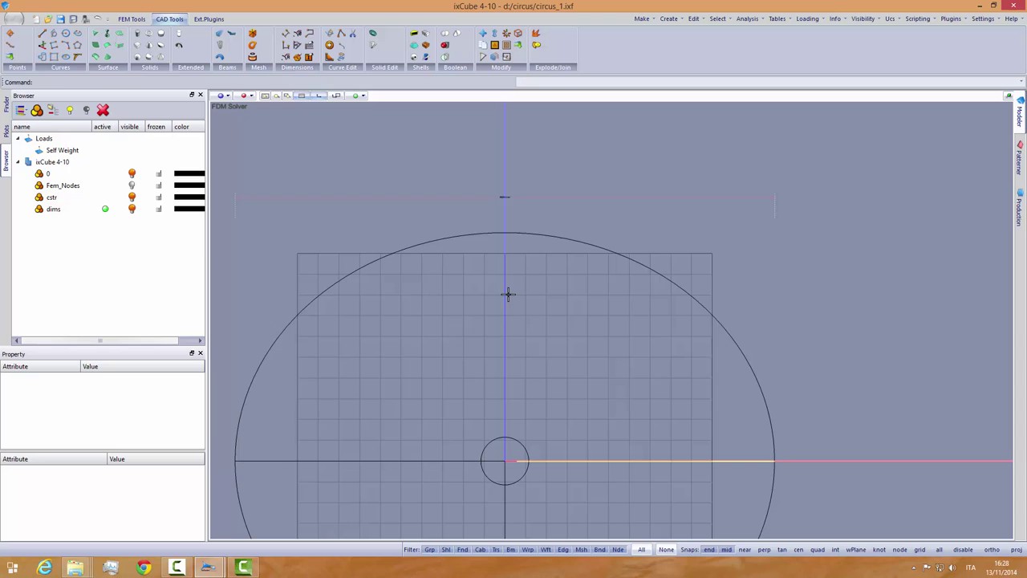
key(Return)
scroll(501, 232, up, 3)
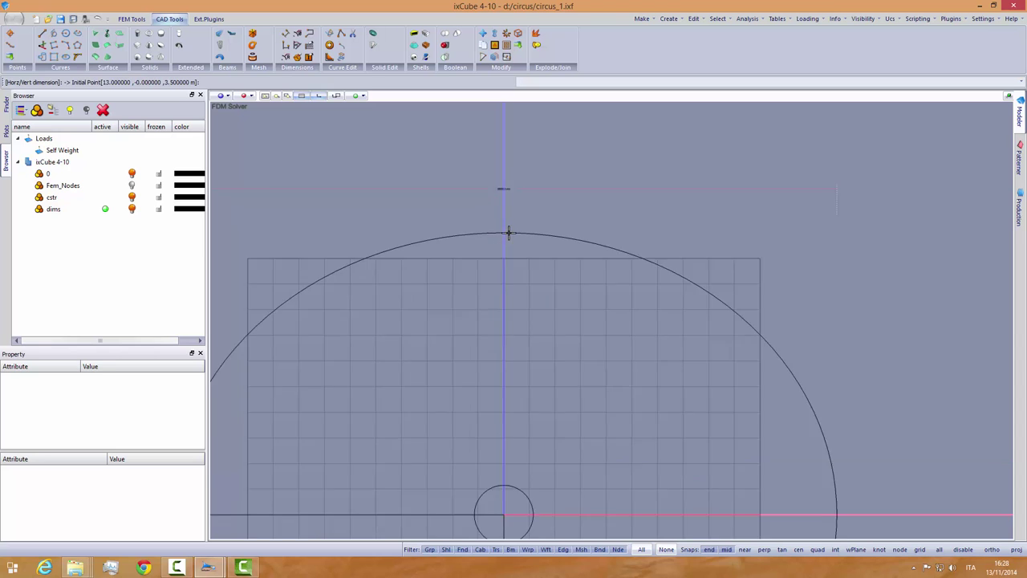
scroll(497, 224, down, 3)
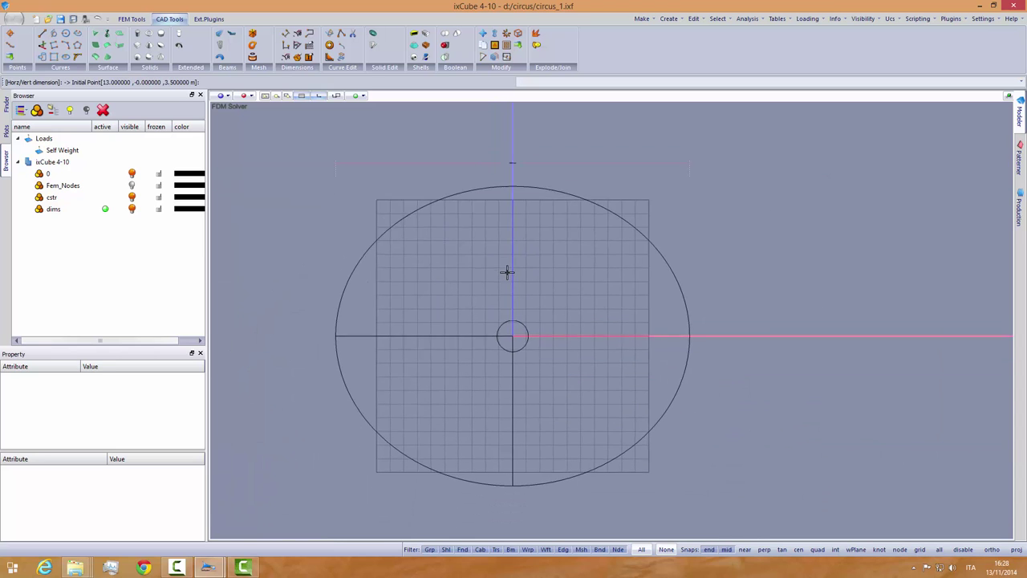
scroll(500, 356, up, 3)
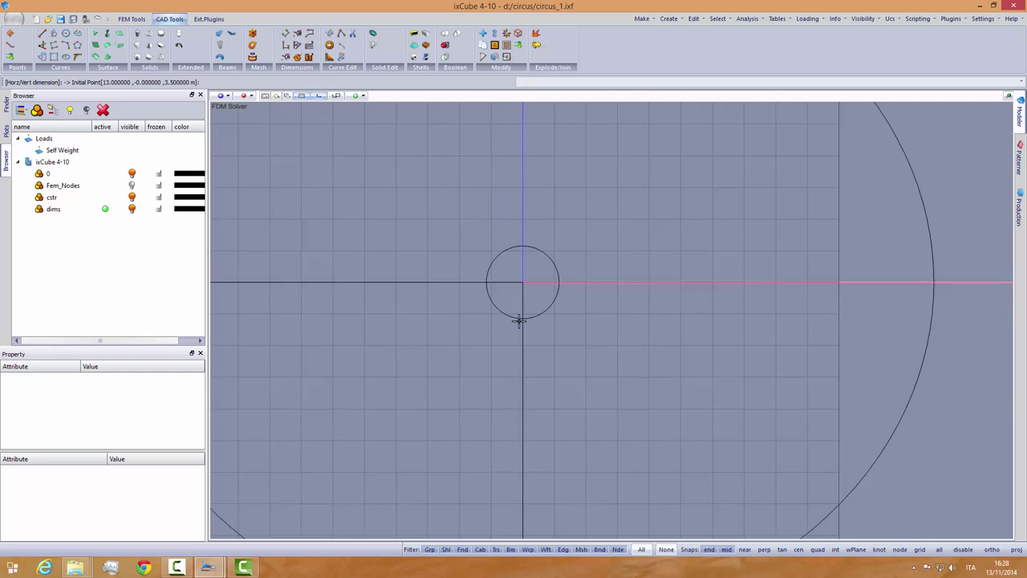
click(524, 272)
scroll(524, 277, down, 4)
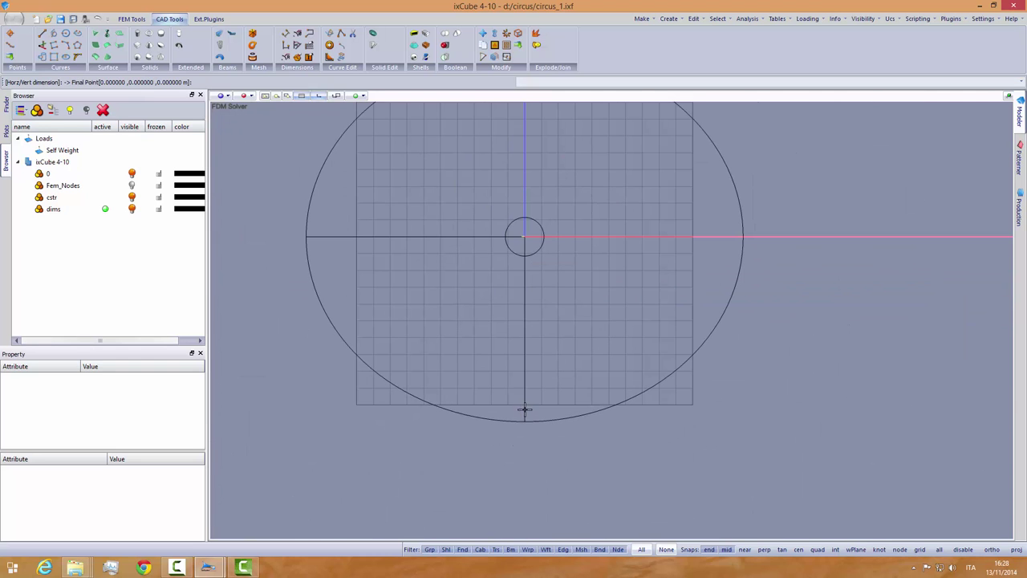
click(525, 420)
click(808, 357)
scroll(808, 345, up, 8)
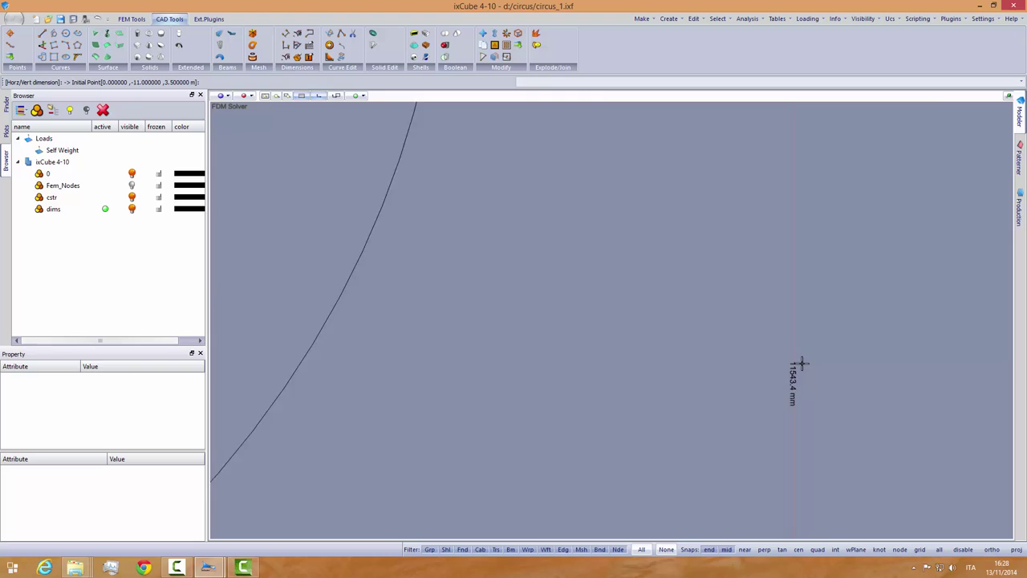
scroll(435, 164, down, 3)
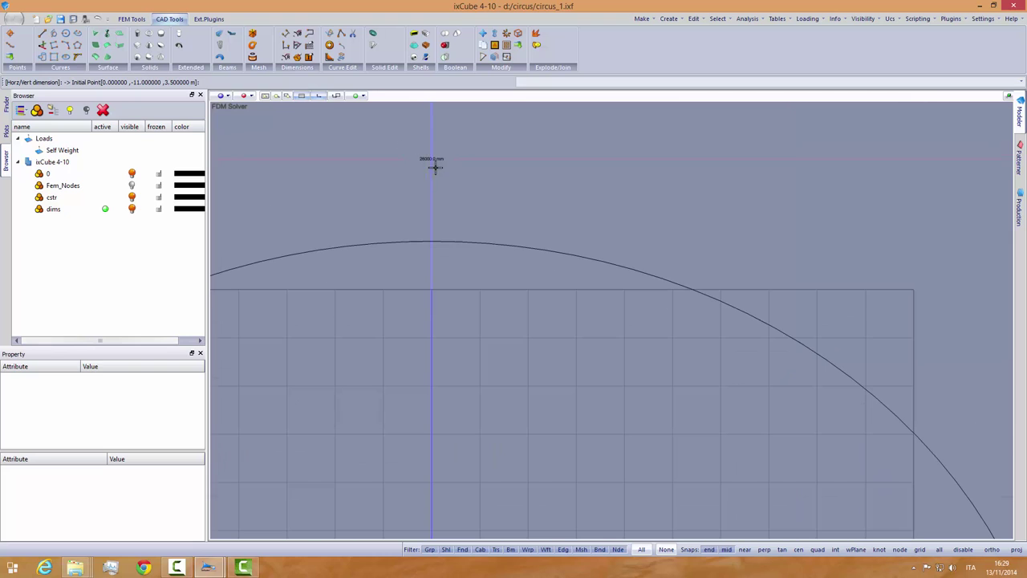
Step: Set the text units of the Default dimension style to m
click(298, 58)
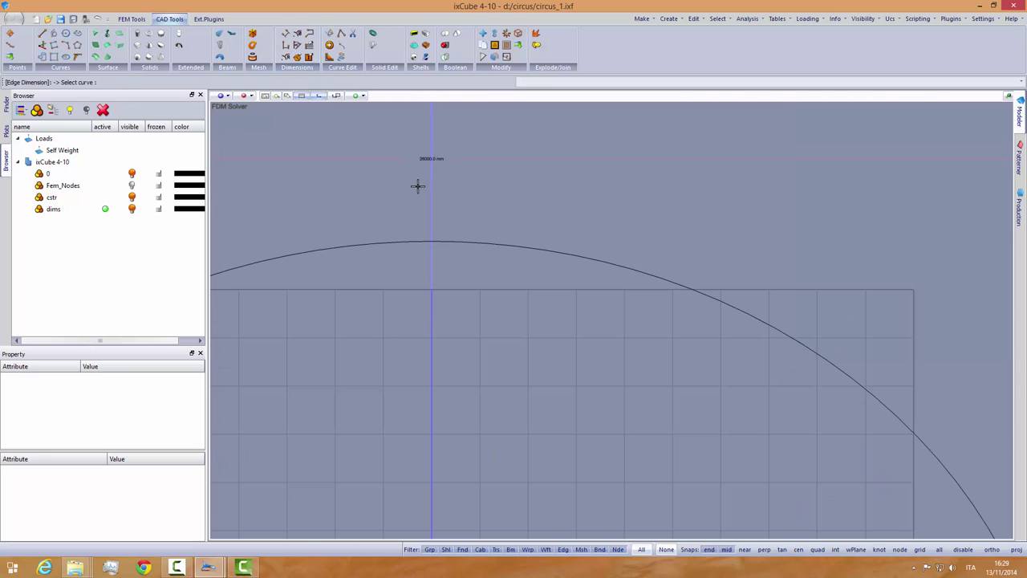
key(Escape)
click(309, 57)
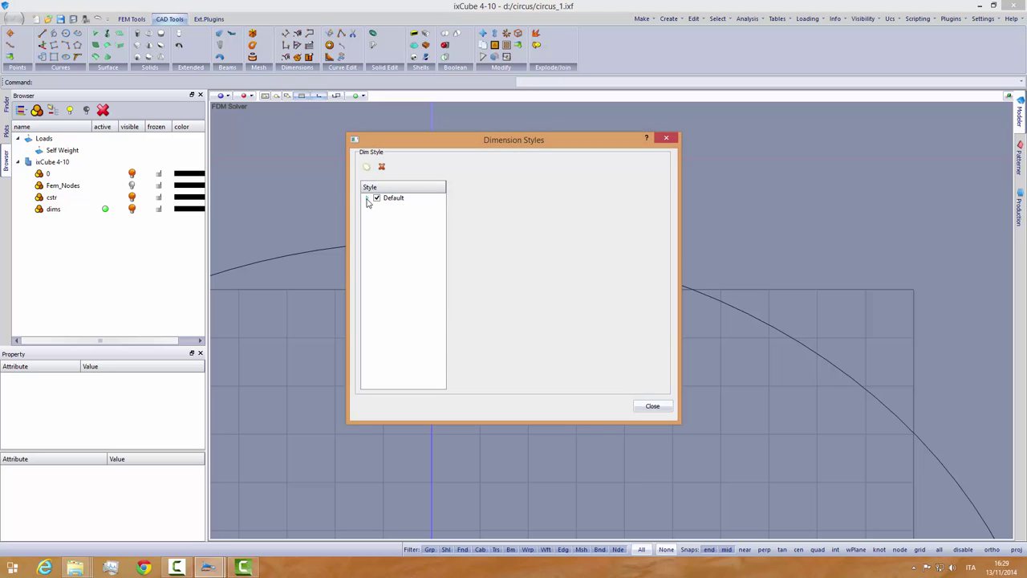
click(367, 197)
click(399, 208)
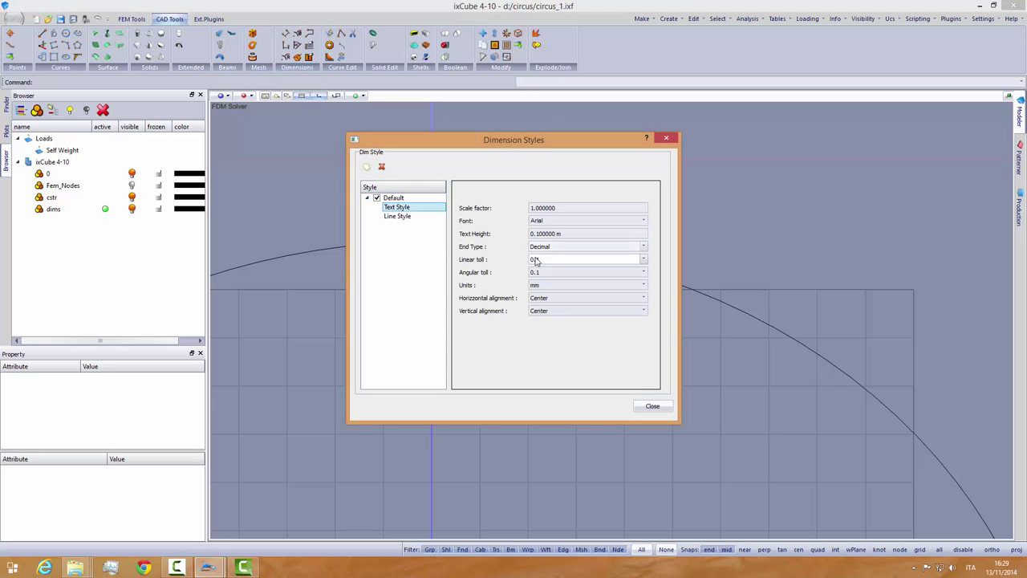
click(544, 285)
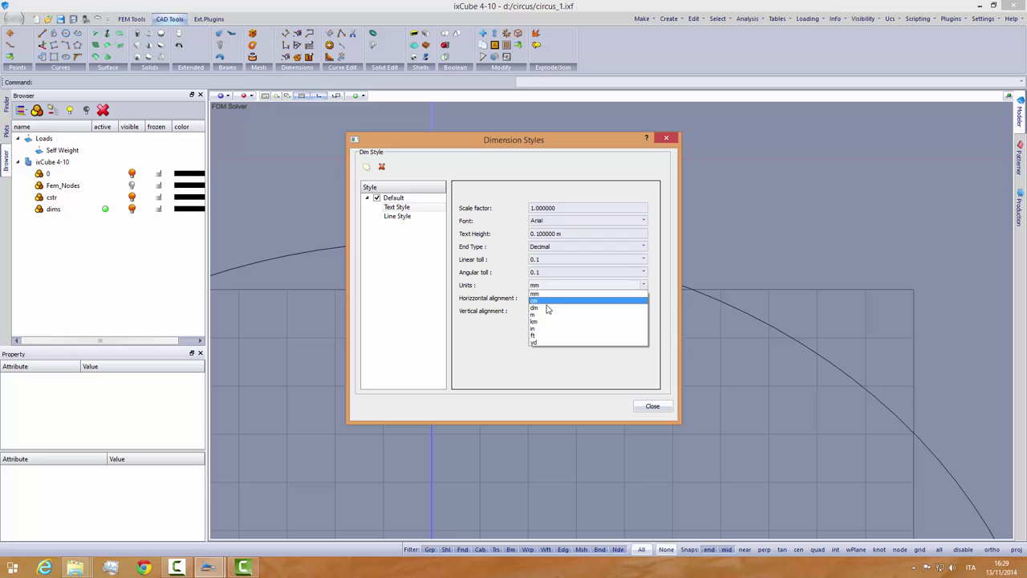
click(548, 315)
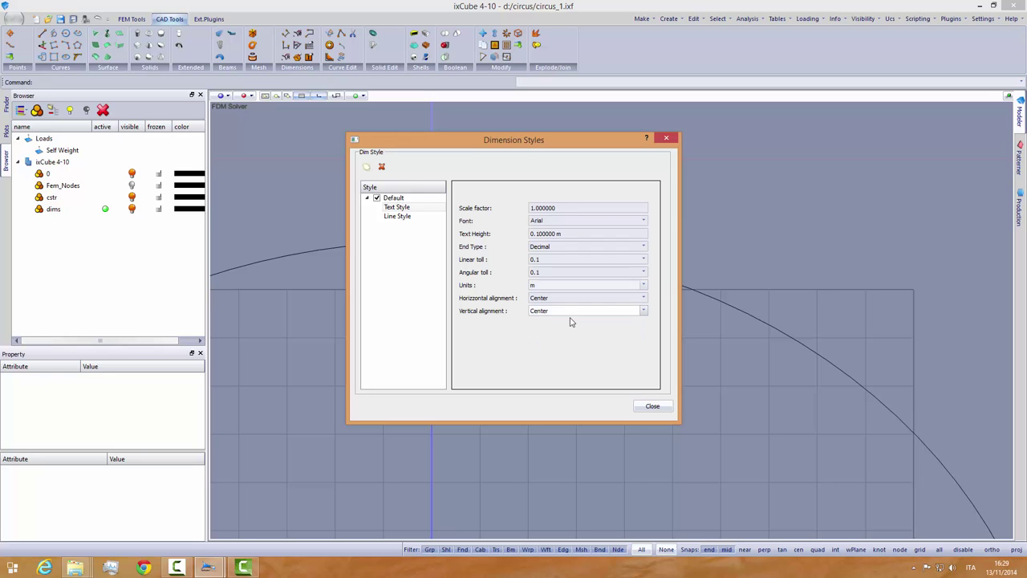
click(649, 406)
Step: Check the text of the horizontal and vertical dimensions in the plan
scroll(419, 239, up, 4)
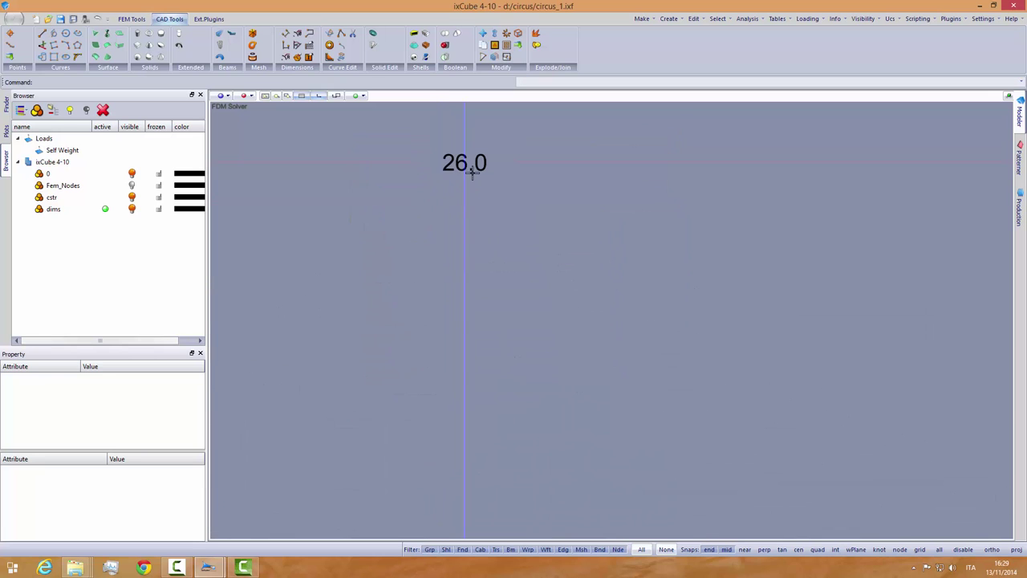
scroll(484, 193, down, 6)
middle_drag(573, 338, 534, 326)
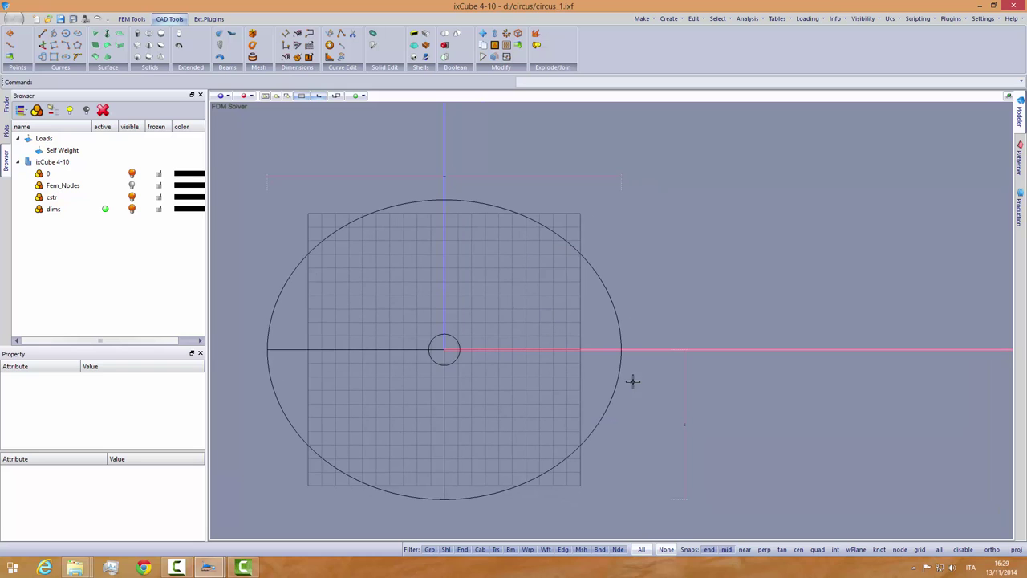
scroll(646, 386, up, 6)
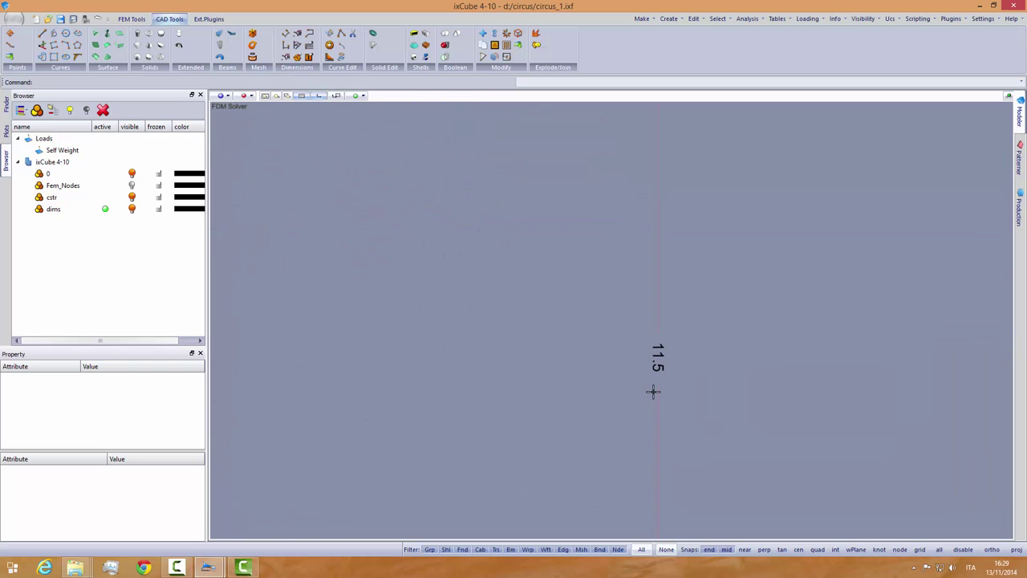
scroll(682, 365, down, 2)
scroll(707, 366, down, 6)
middle_drag(476, 322, 583, 324)
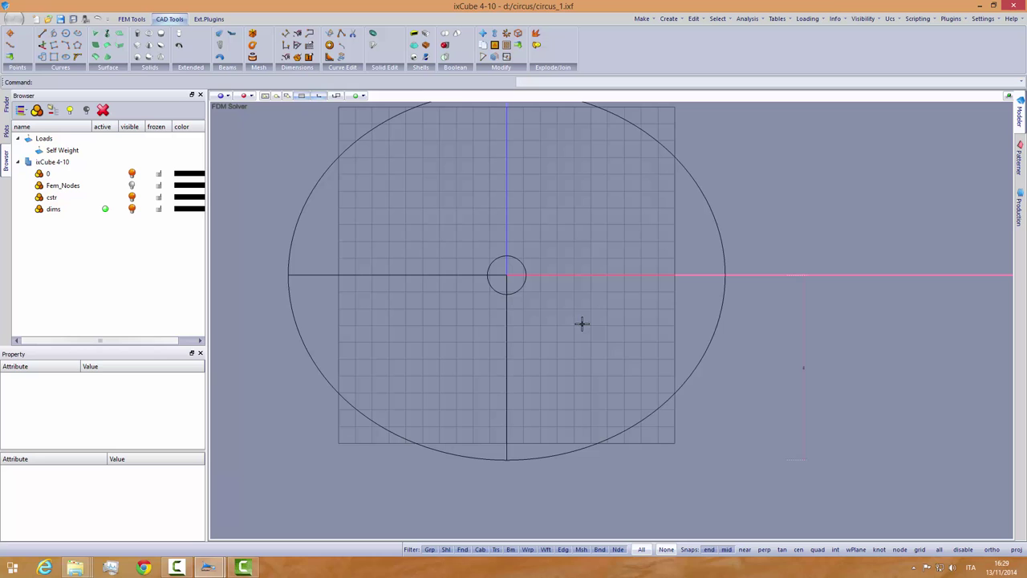
Step: Switch to the isometric view and examine the wireframe's ellipses, vertical masts and top ring from several angles
click(223, 95)
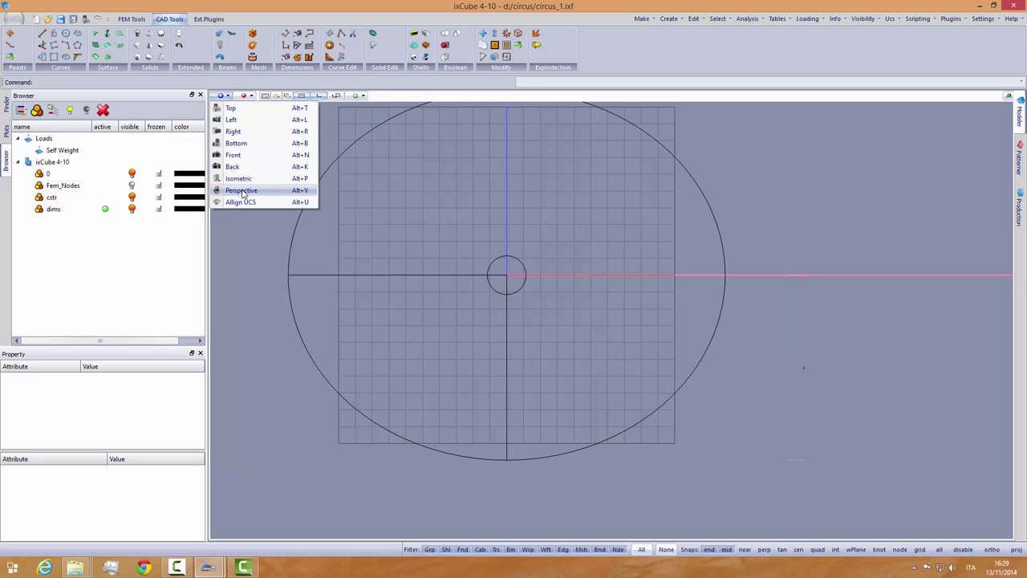
click(244, 178)
shift+middle_drag(541, 358, 408, 352)
scroll(500, 356, up, 2)
shift+middle_drag(470, 347, 456, 367)
scroll(458, 367, up, 4)
middle_drag(541, 323, 500, 336)
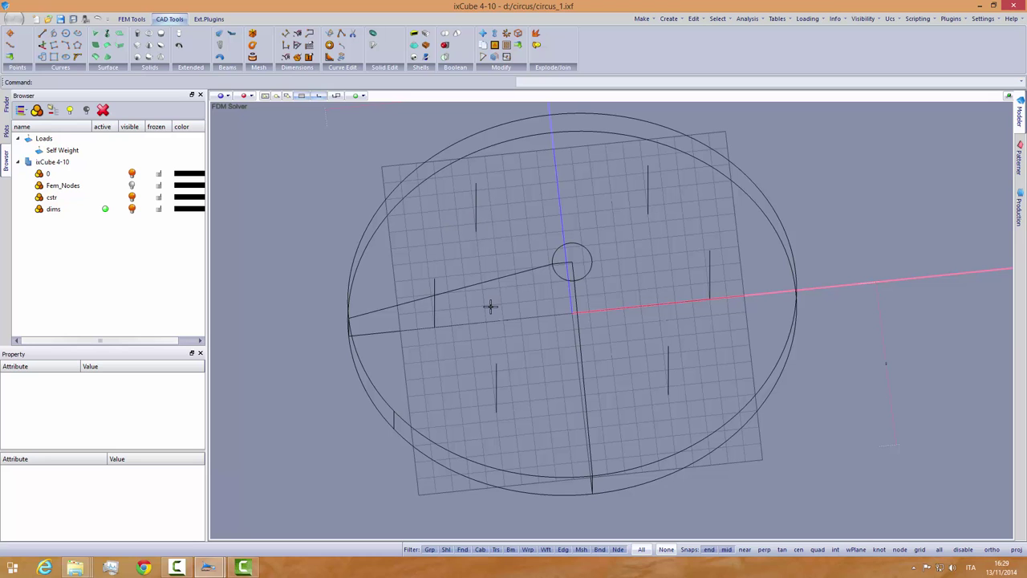
middle_drag(516, 364, 485, 286)
scroll(493, 326, up, 5)
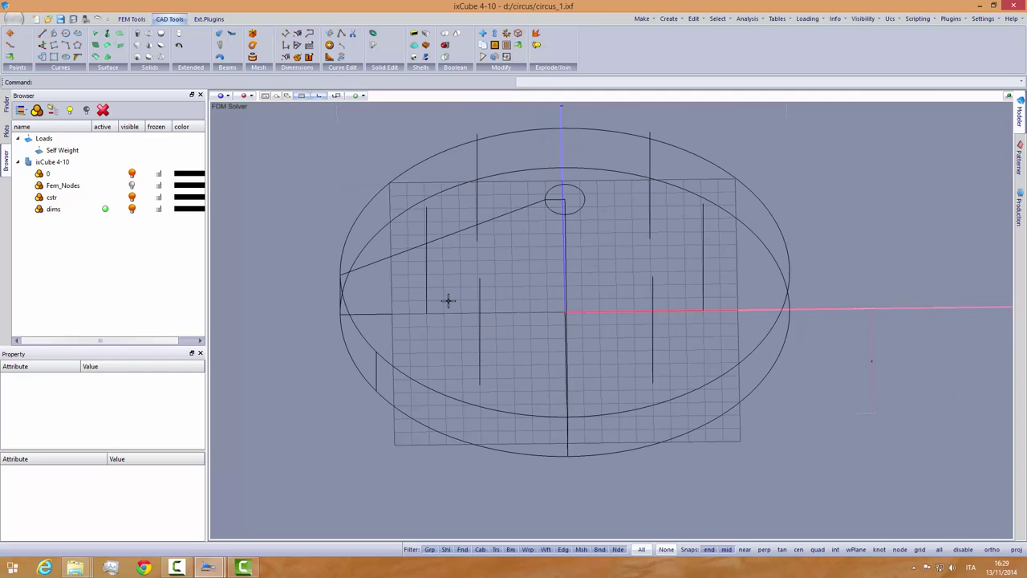
middle_drag(497, 328, 473, 318)
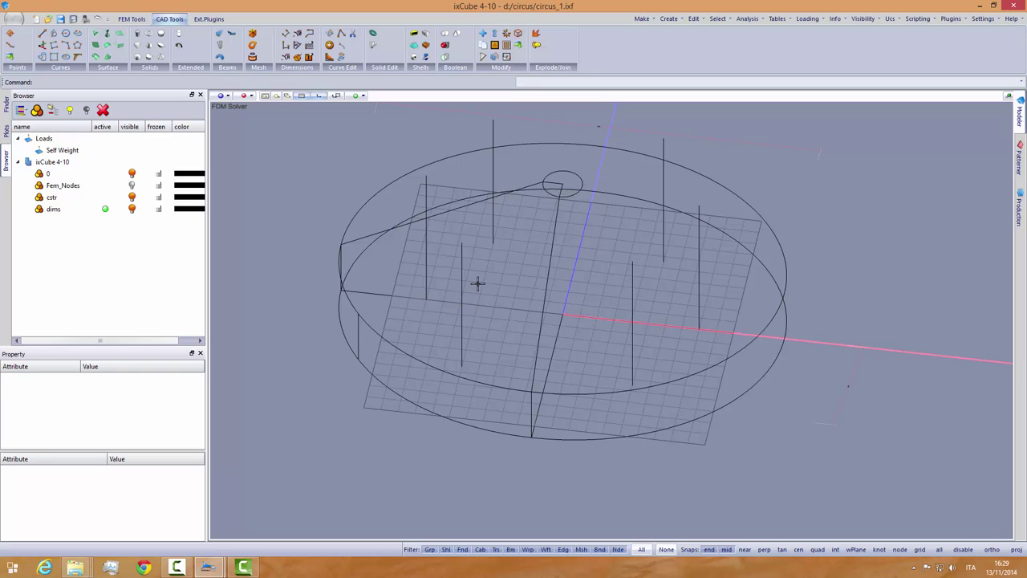
mouse_move(480, 289)
middle_down()
mouse_move(492, 291)
mouse_move(483, 289)
middle_up()
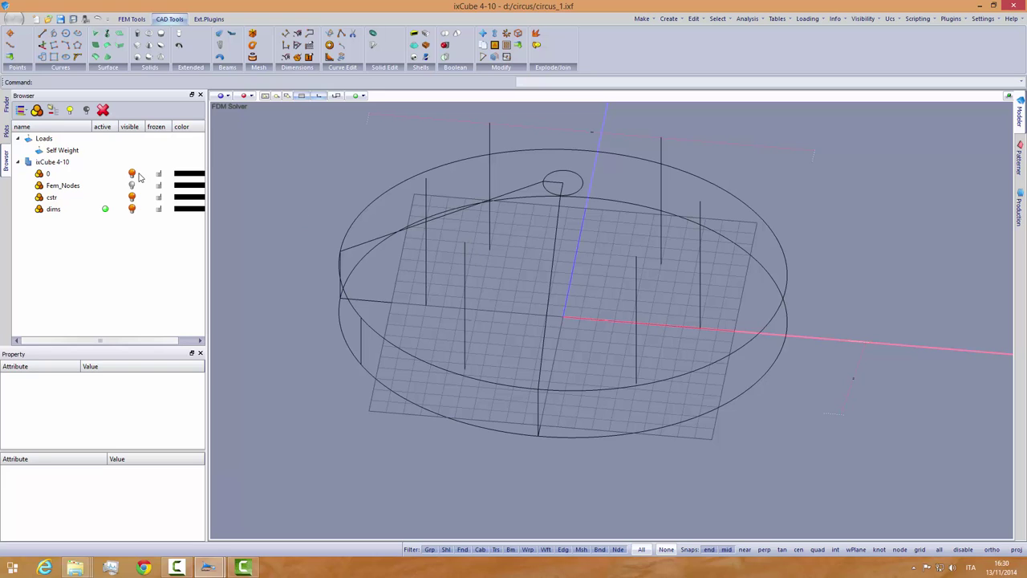
Step: Make the cstr layer active and draw a line from the origin to the foot of the mast at (-5, -5.5, 0) m
click(106, 197)
click(43, 33)
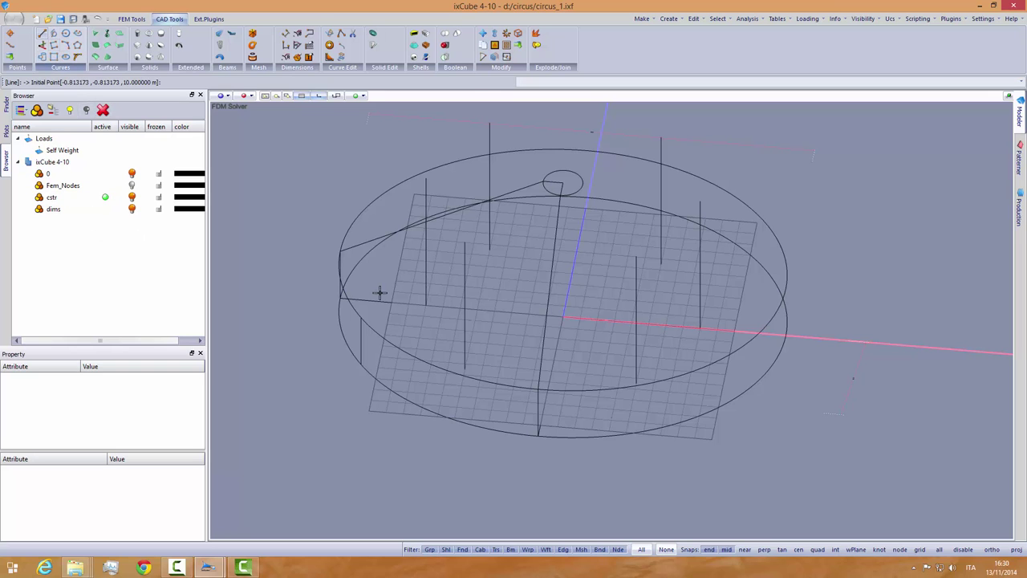
scroll(554, 316, up, 2)
click(562, 317)
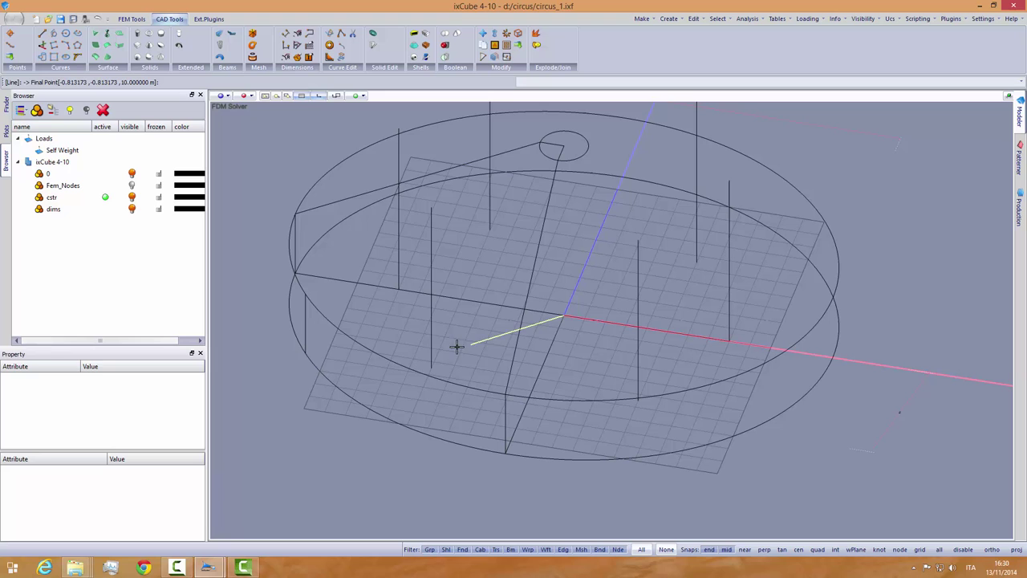
click(431, 366)
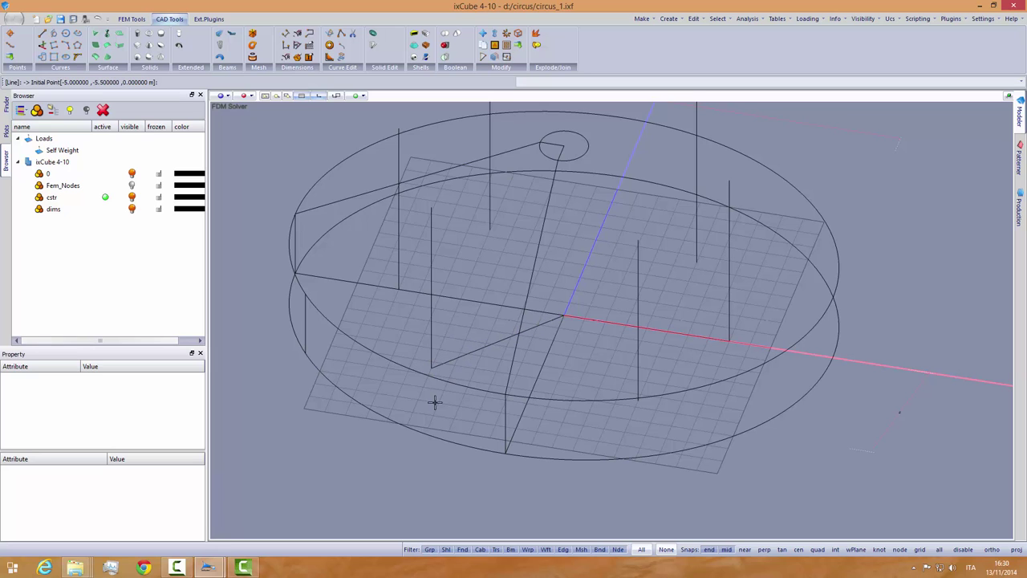
Step: Extend the construction line through the foot of the mast at (-5, -5.5, 0) m until it meets the lower ellipse
middle_drag(425, 406, 427, 410)
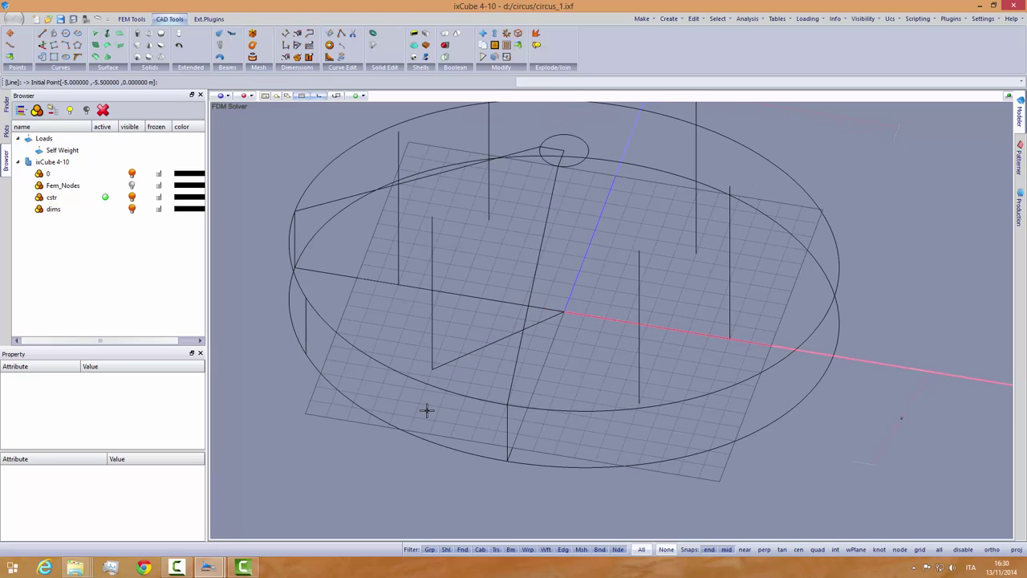
click(342, 45)
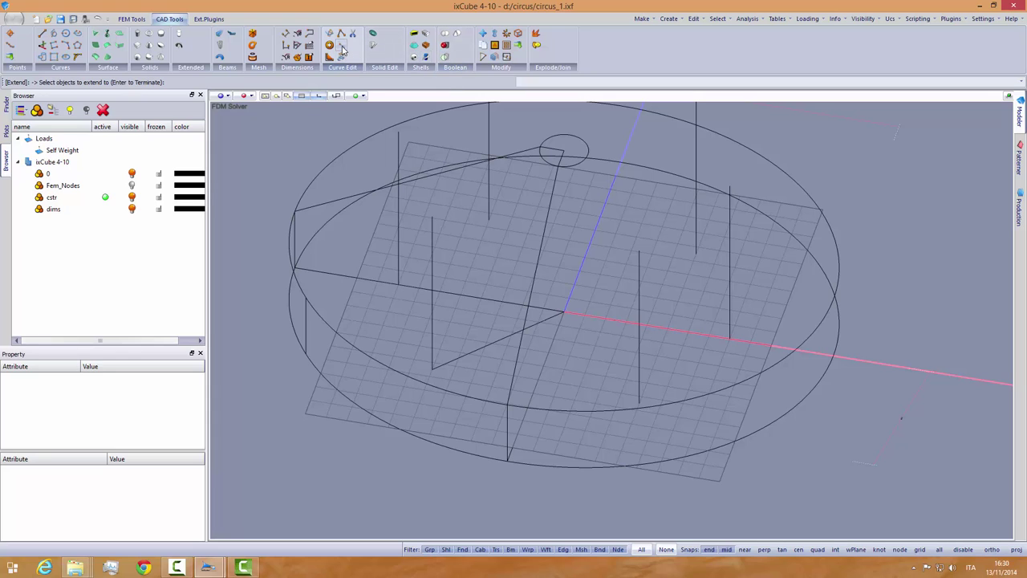
click(373, 415)
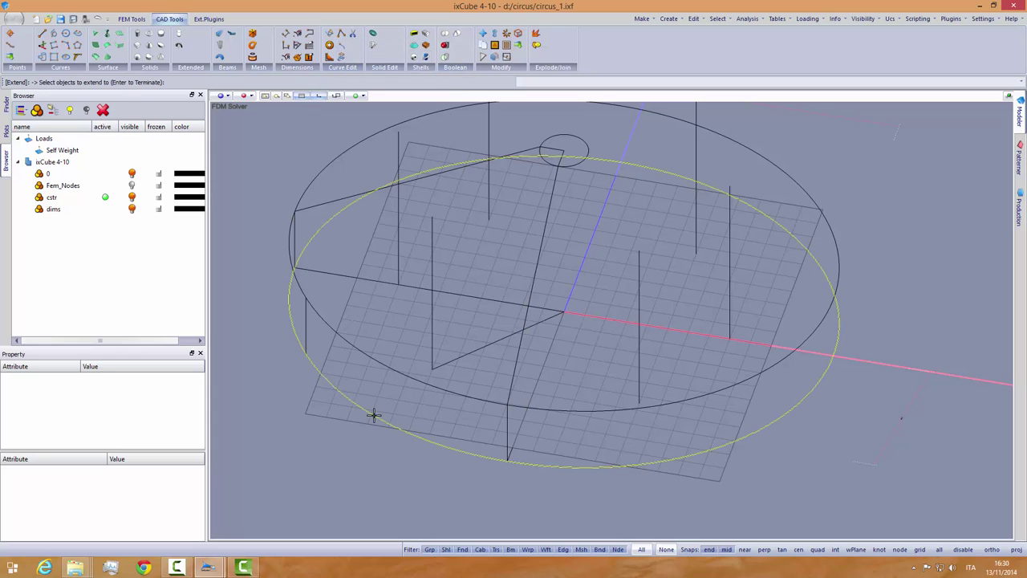
click(440, 366)
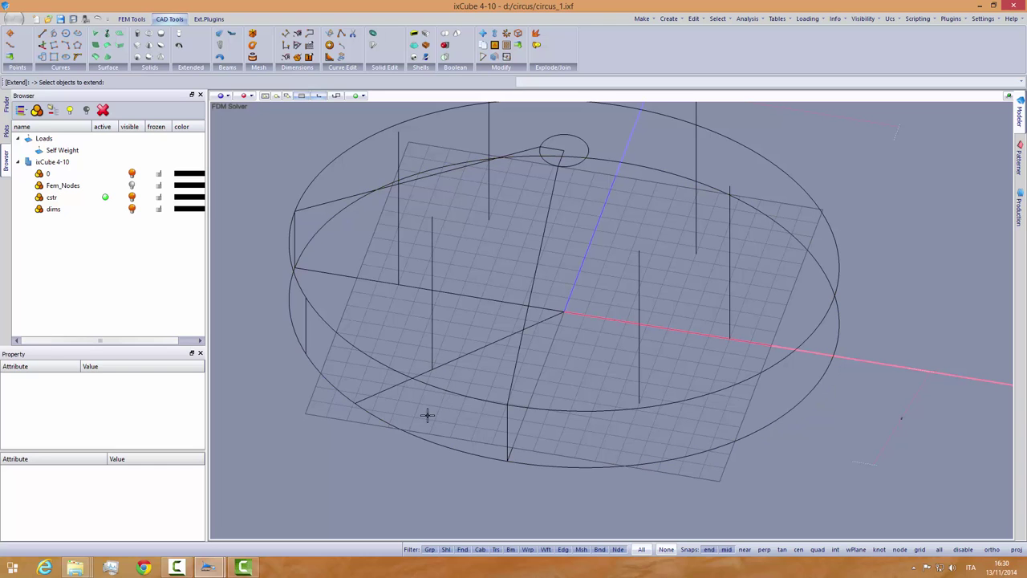
Step: Move the short free-standing vertical line by its lower endpoint onto the extended line's end on the lower ellipse
middle_drag(427, 414, 448, 407)
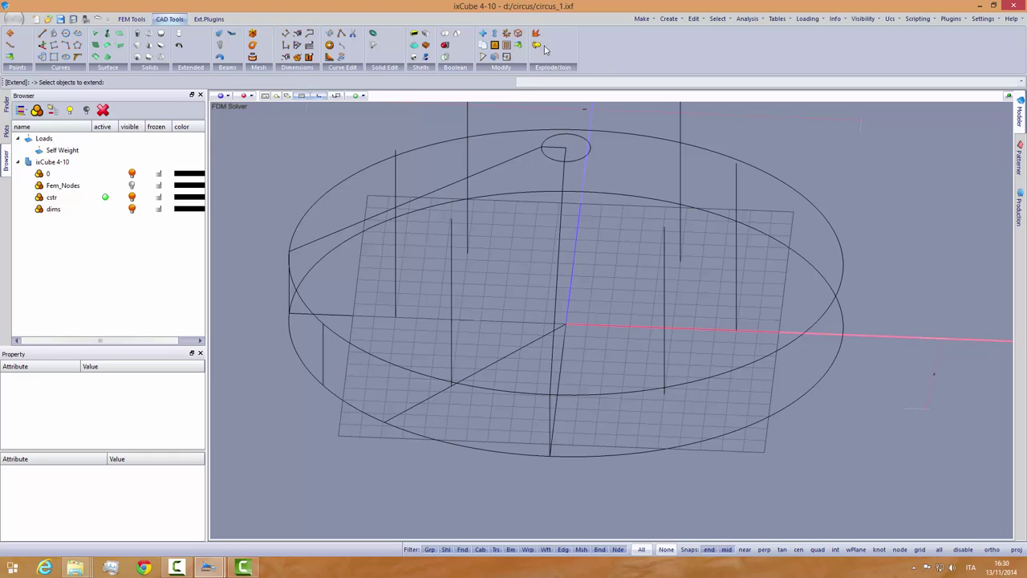
click(483, 33)
click(323, 347)
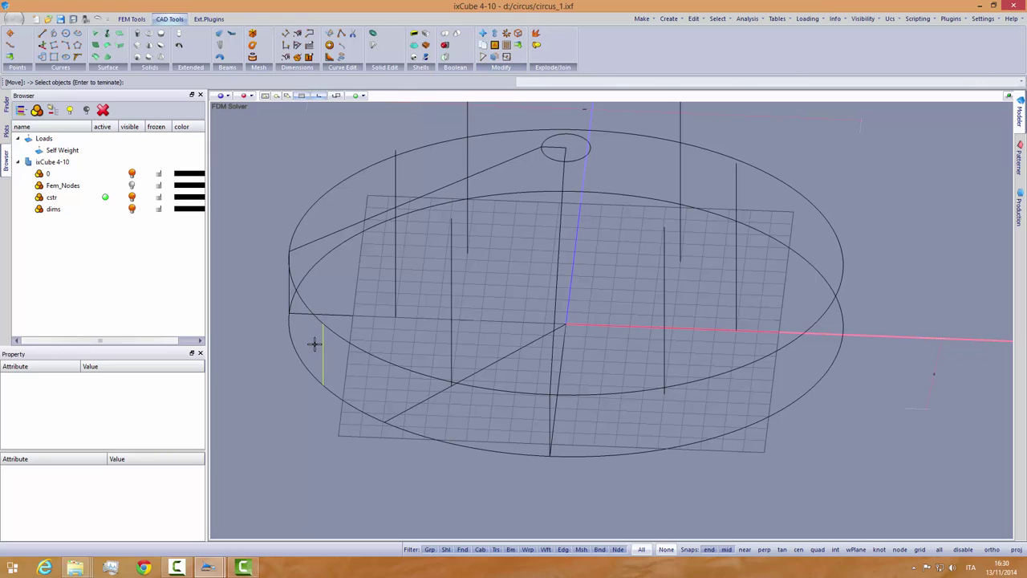
key(Return)
click(323, 385)
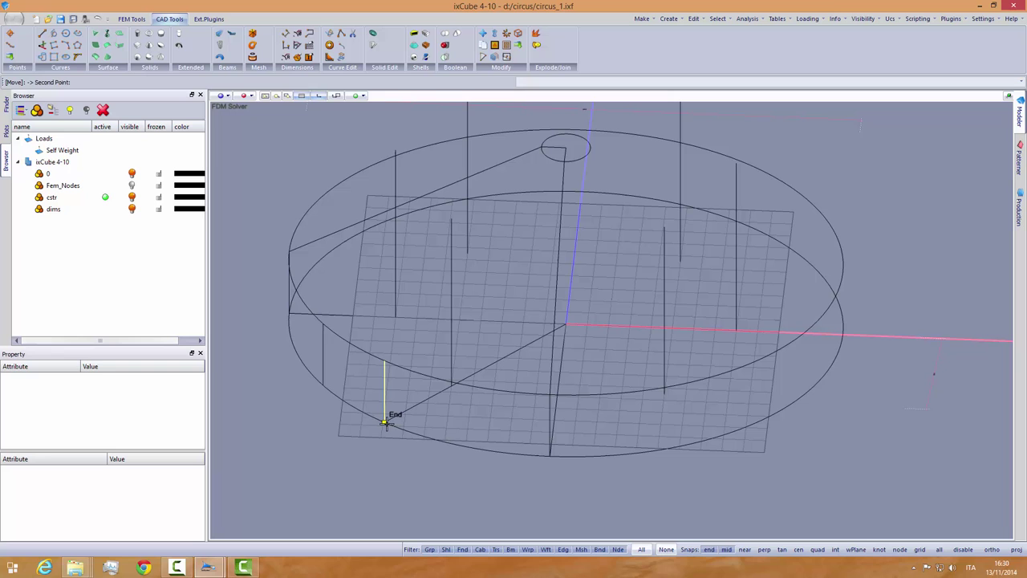
click(386, 418)
mouse_move(407, 453)
middle_down()
mouse_move(376, 442)
mouse_move(395, 453)
middle_up()
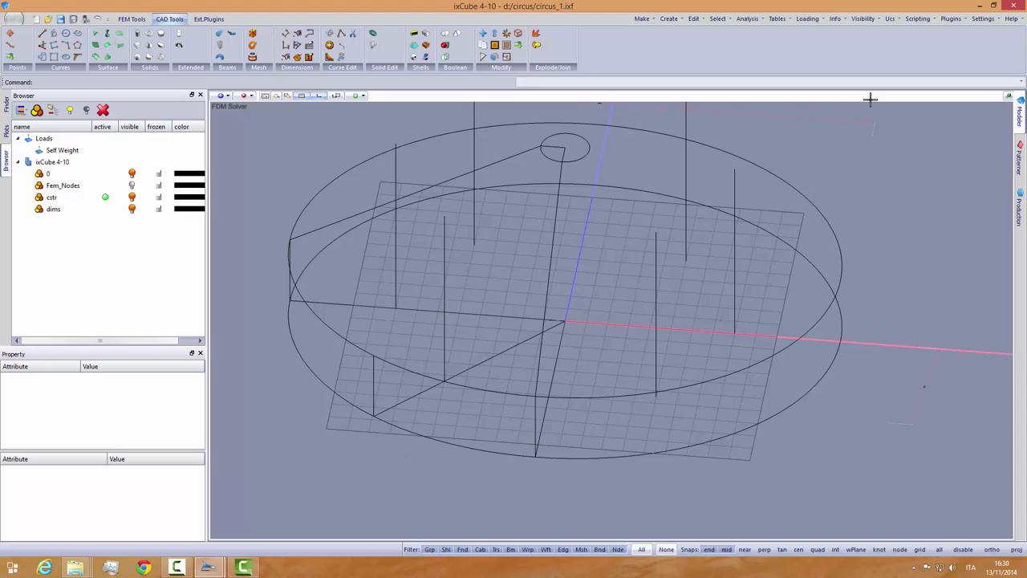
Step: Set a vertical two-point UCS from the foot of the moved vertical line towards the centre of the lower ellipse
click(893, 18)
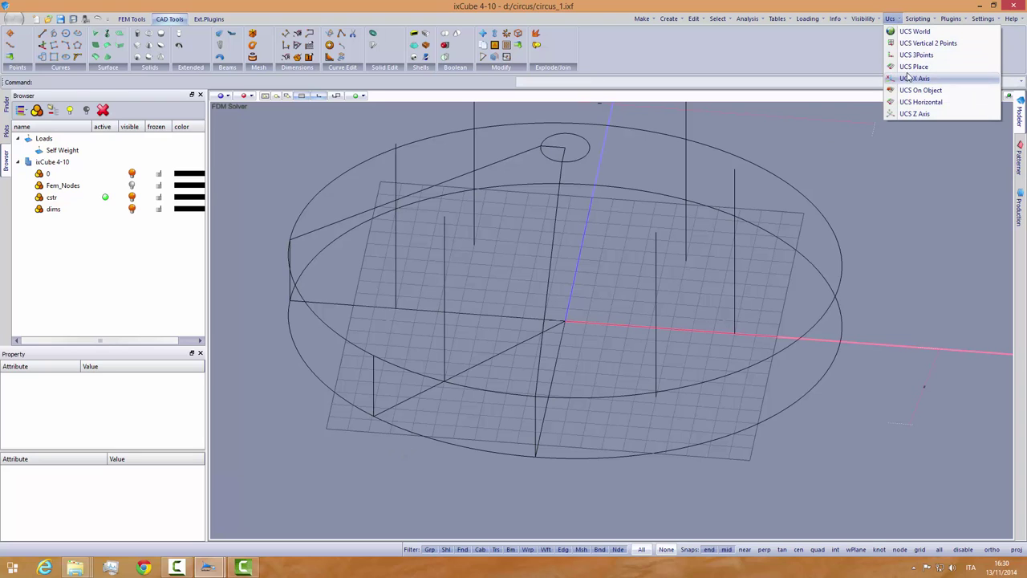
click(907, 43)
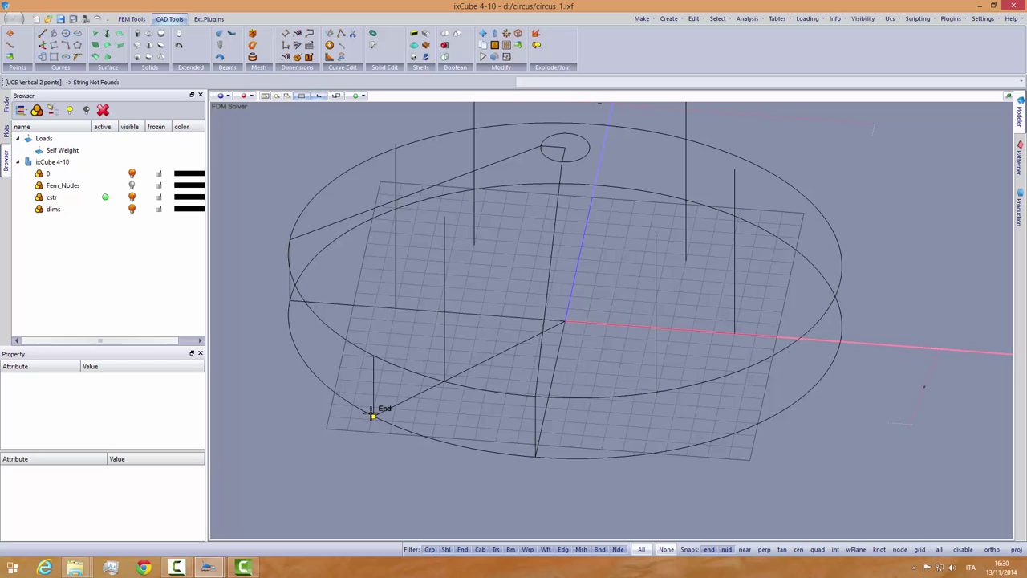
click(392, 396)
click(565, 320)
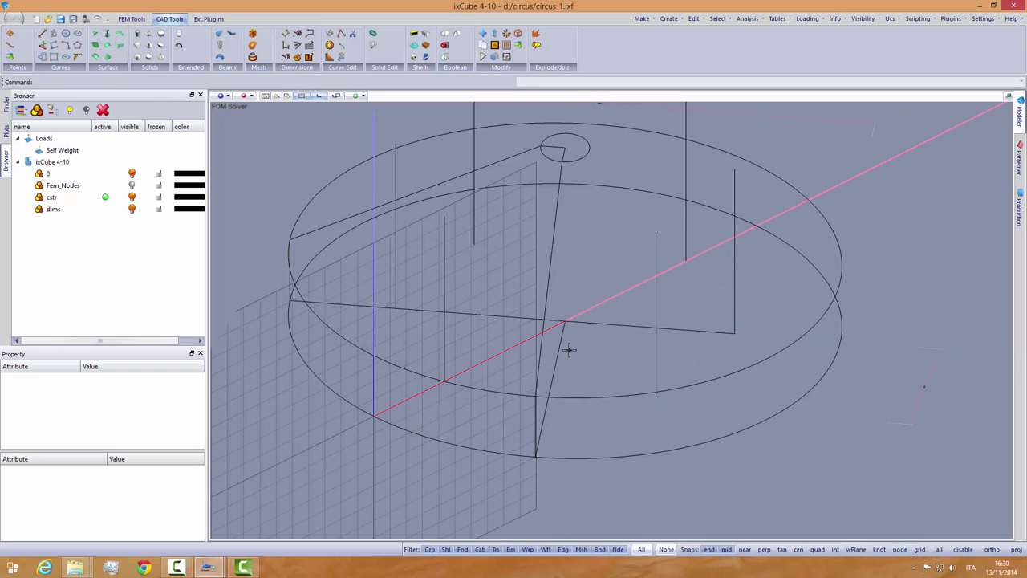
middle_drag(566, 347, 575, 348)
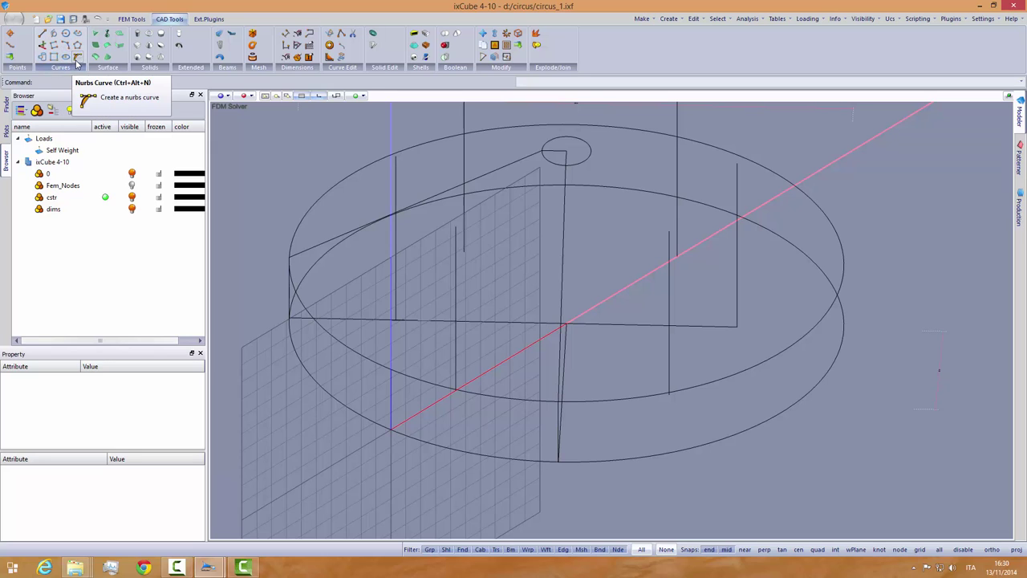
click(77, 63)
scroll(562, 163, up, 2)
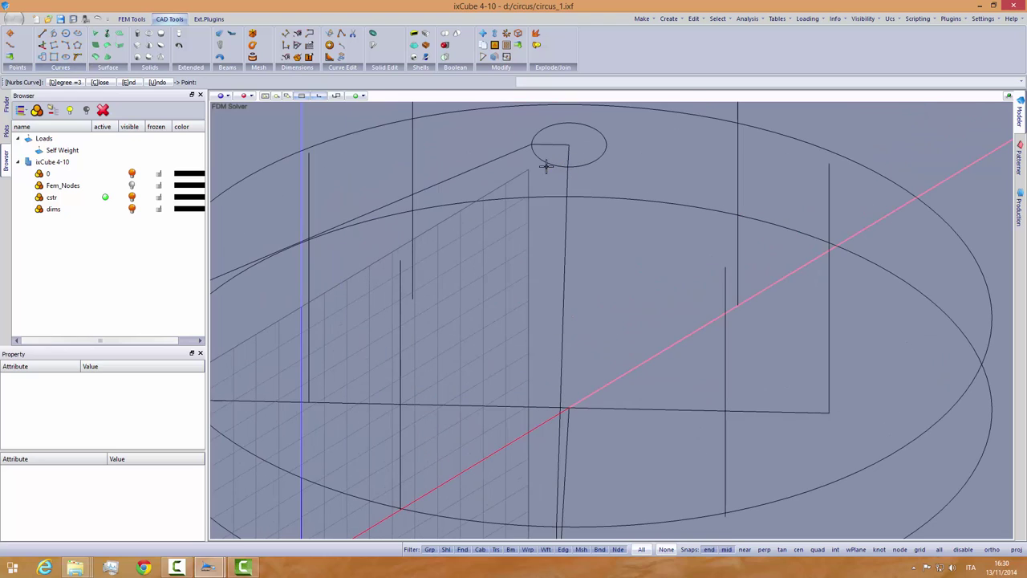
scroll(584, 224, down, 1)
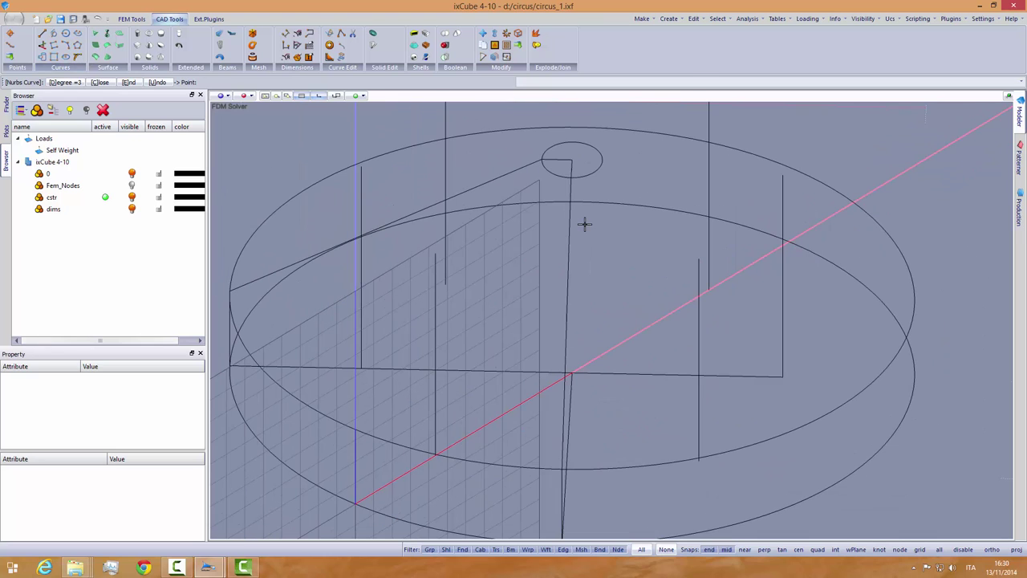
key(Escape)
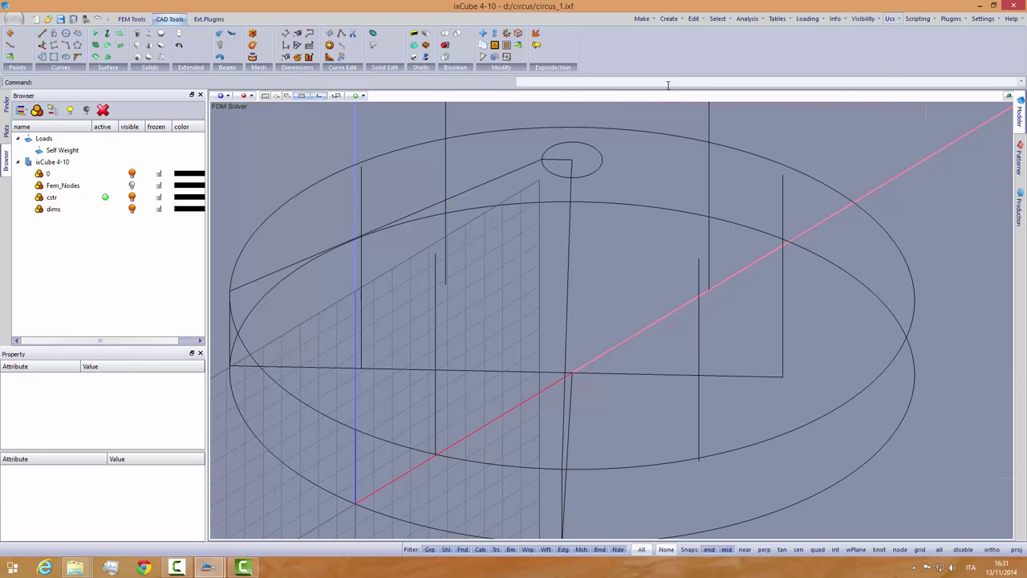
Step: Trim the small top ring with its radial lines as cutting curves, keeping only the quarter arc between them
click(354, 35)
scroll(554, 158, up, 4)
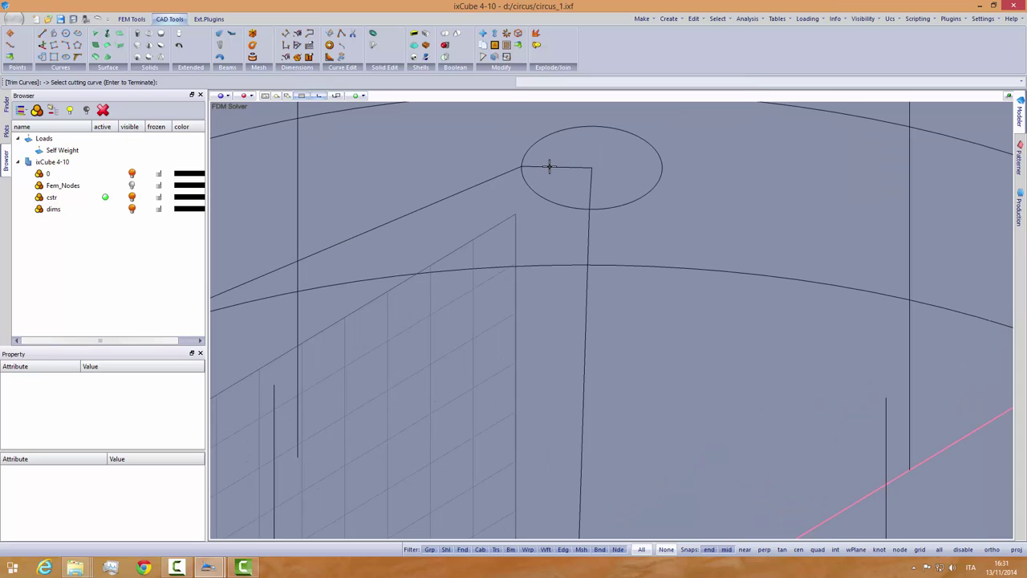
click(550, 166)
key(Return)
click(643, 140)
scroll(646, 144, down, 5)
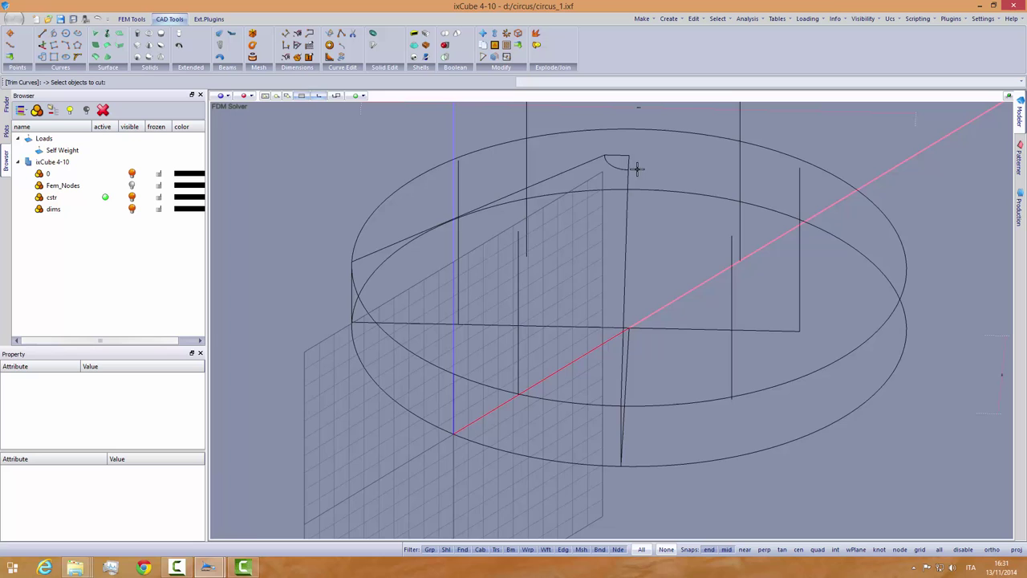
scroll(409, 282, up, 2)
key(Return)
key(Return)
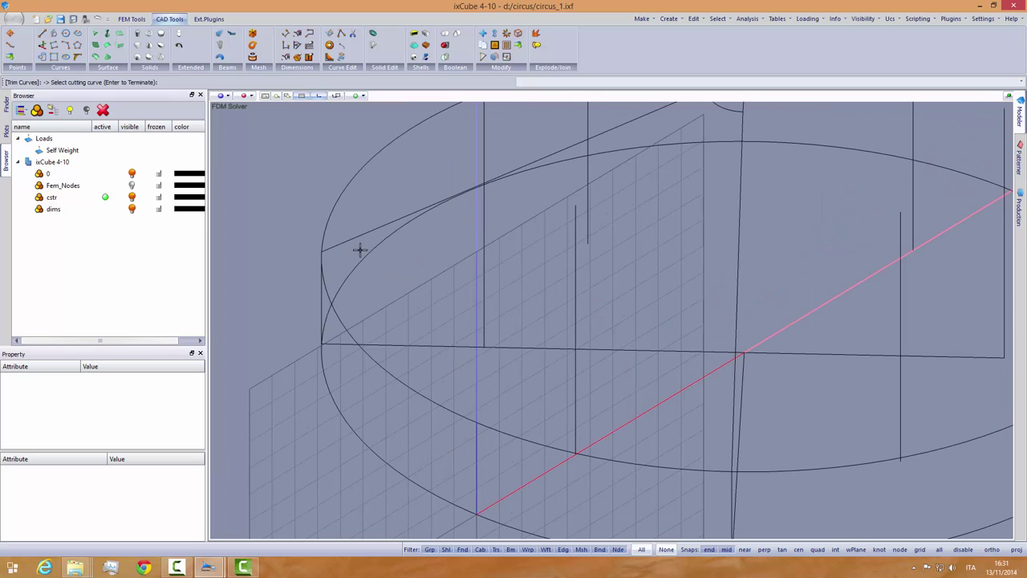
Step: Trim the upper ellipse with the two sloping lines as cutting curves, keeping only the quarter arc between them
click(357, 237)
scroll(357, 237, down, 2)
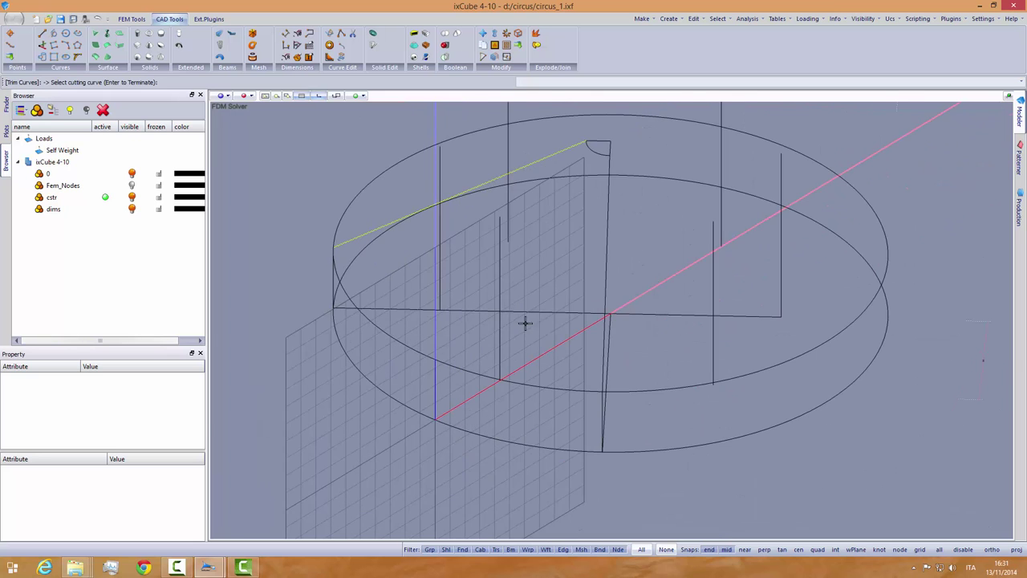
middle_drag(527, 323, 501, 324)
scroll(520, 324, up, 3)
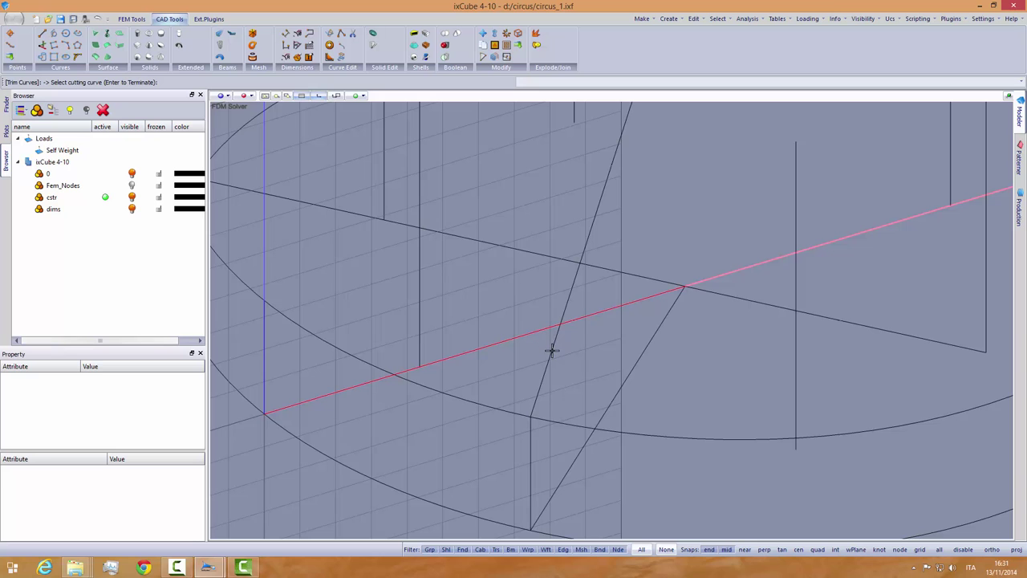
click(552, 350)
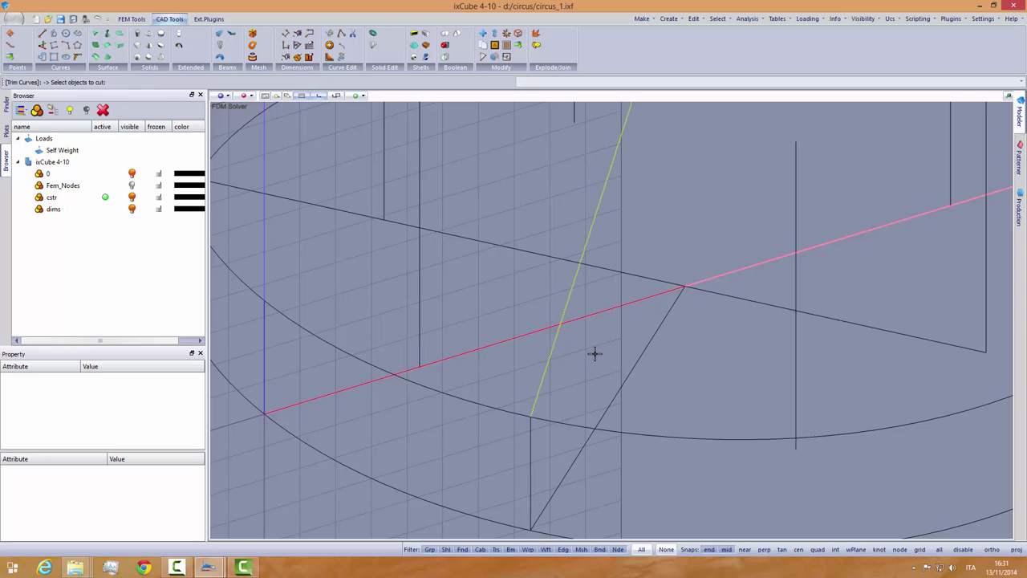
click(561, 423)
scroll(562, 351, down, 5)
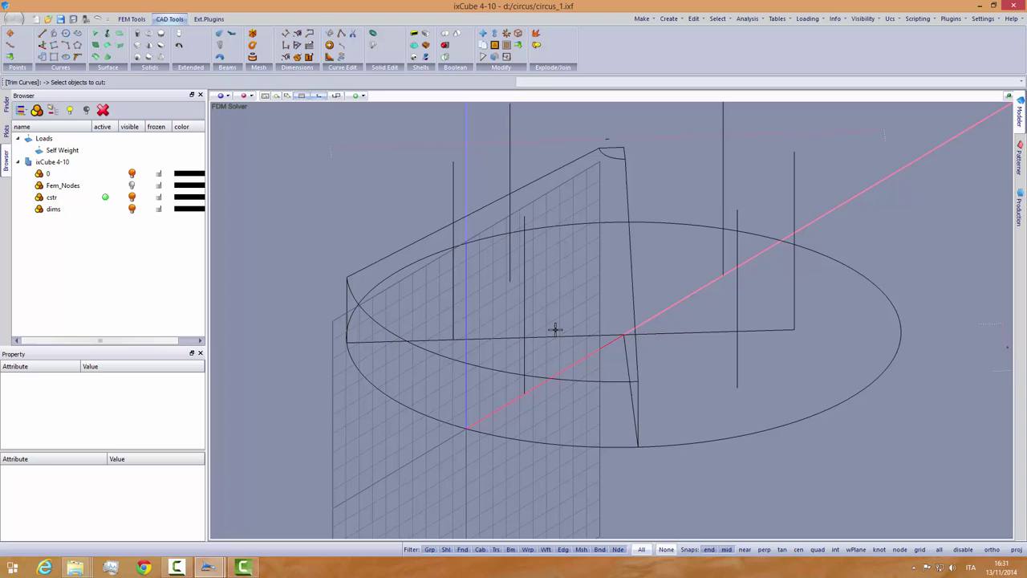
middle_drag(555, 329, 557, 305)
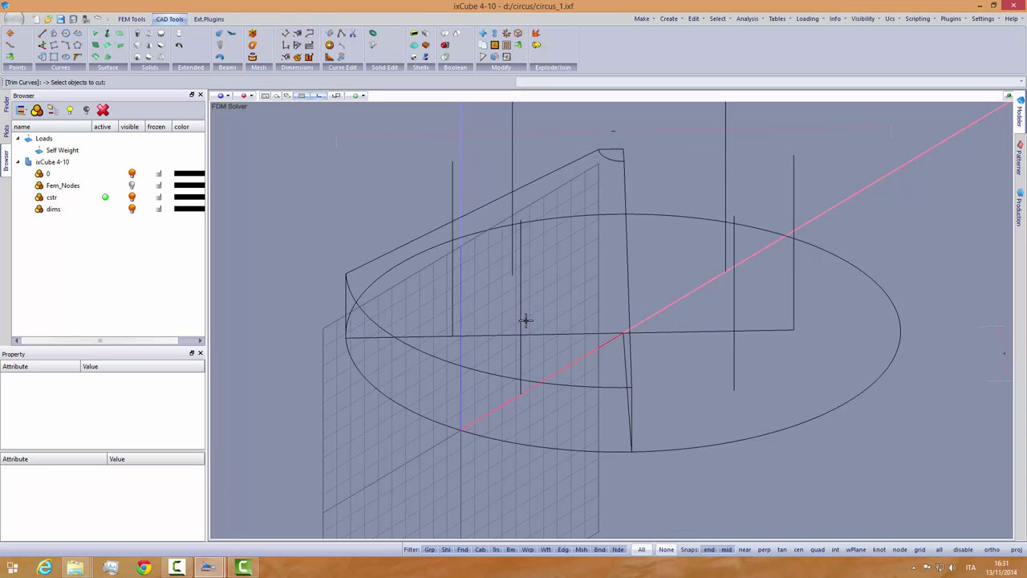
Step: Draw a degree 3 NURBS curve from the small top arc's midpoint over the mast top at (-5, -5.5, 9.5) m to (-9.19, -7.78, 3.5) m
middle_drag(527, 314, 491, 351)
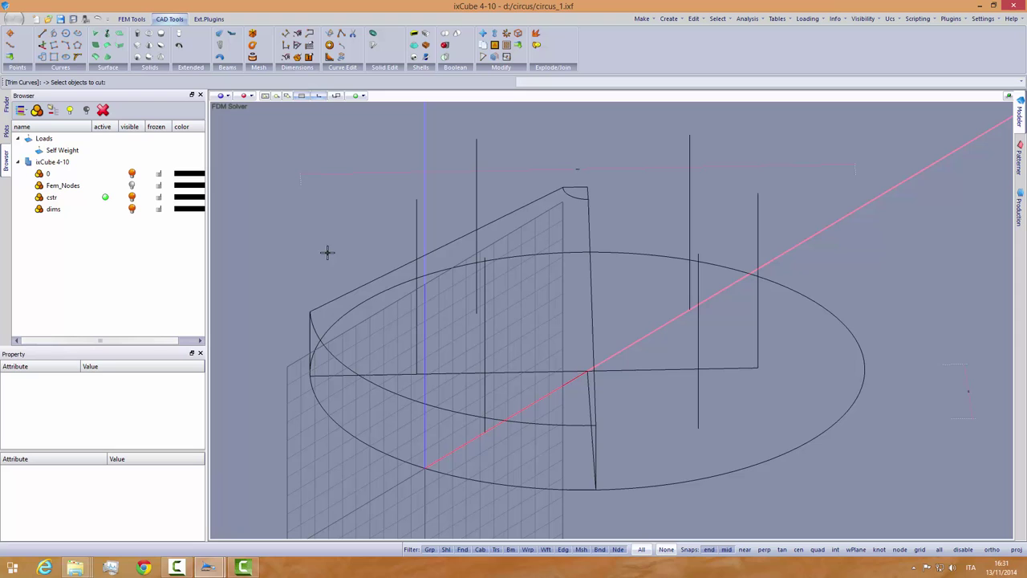
click(77, 46)
scroll(537, 193, up, 3)
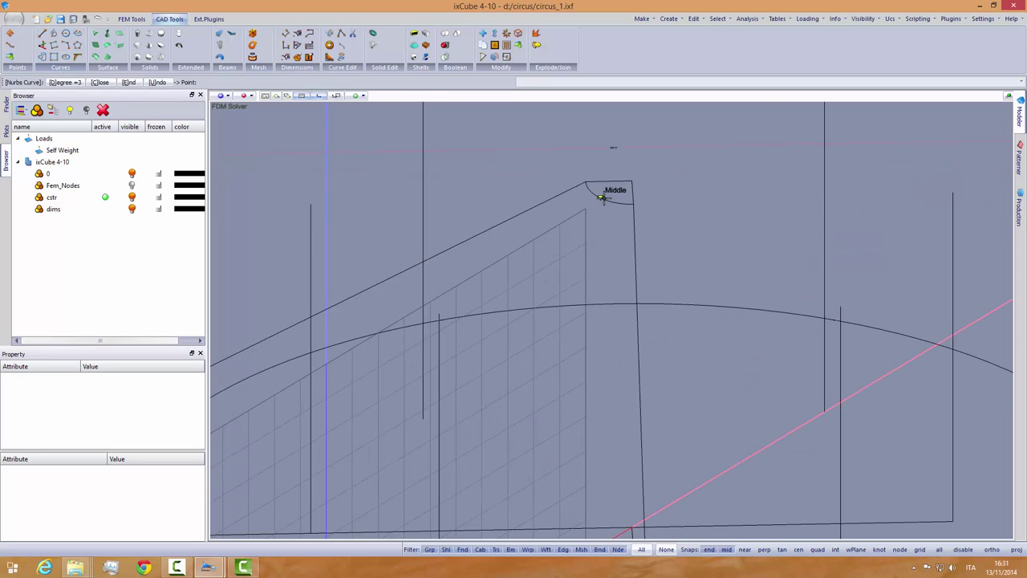
click(601, 198)
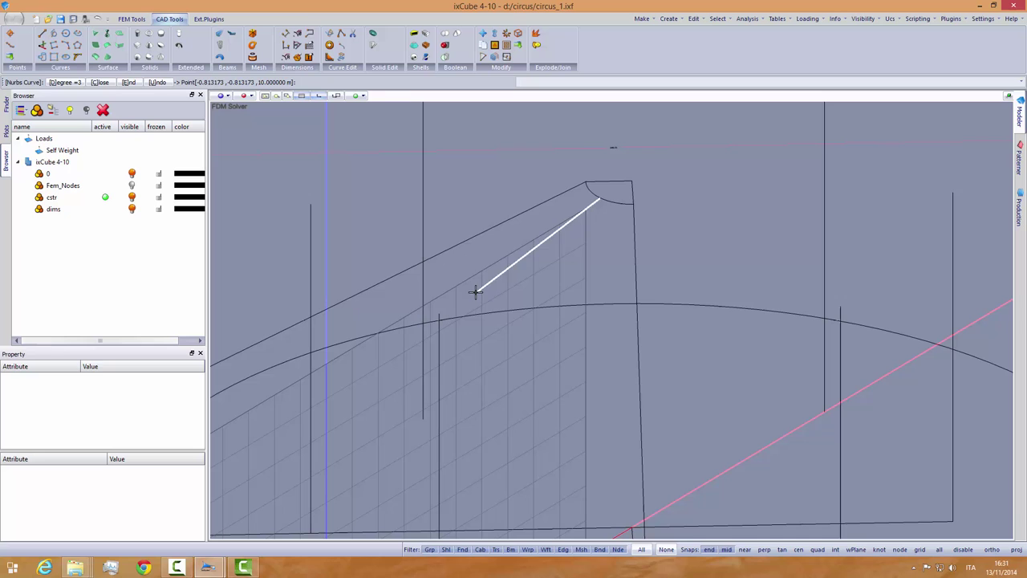
click(478, 265)
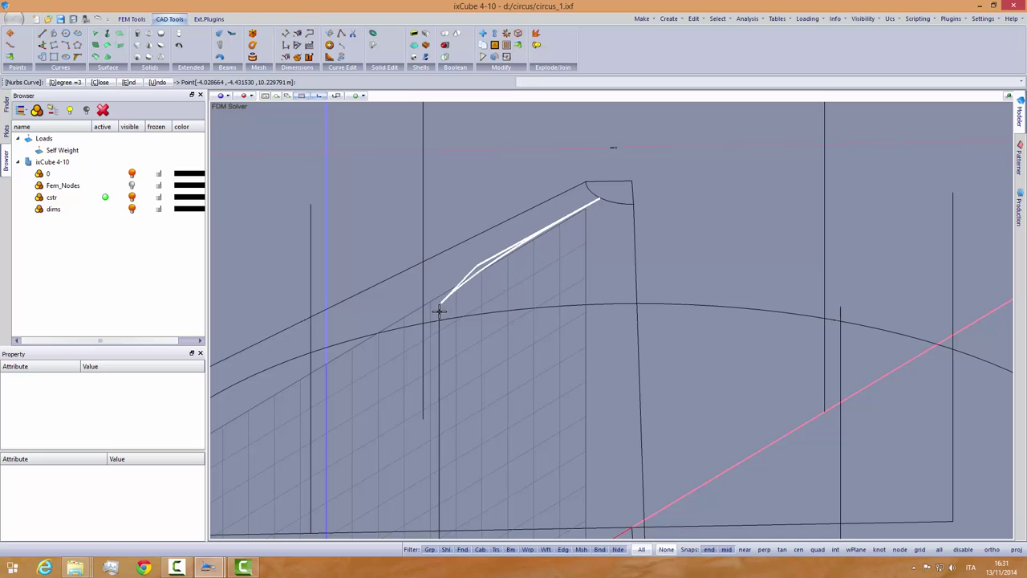
click(443, 301)
scroll(442, 289, down, 5)
scroll(411, 345, up, 3)
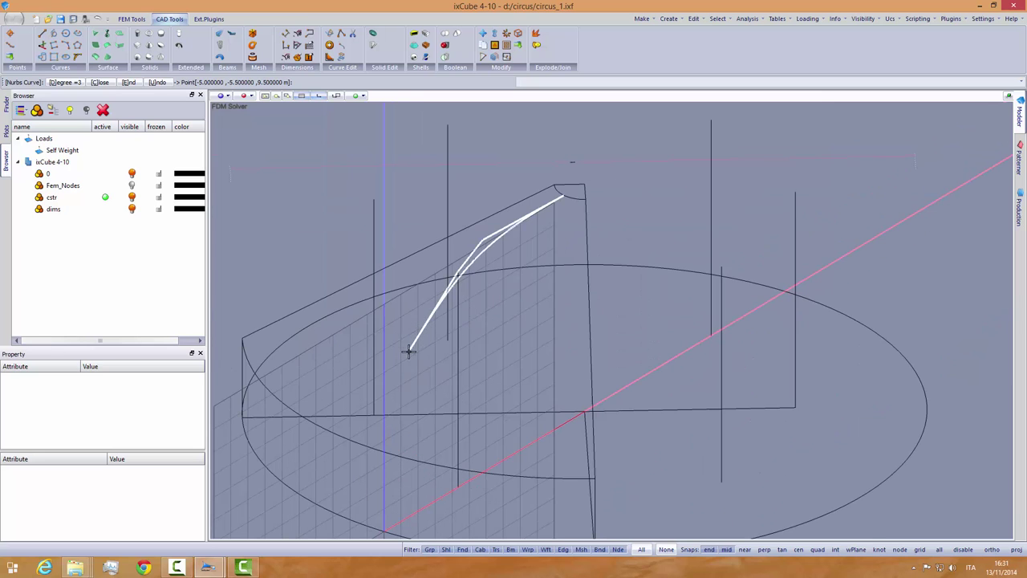
click(396, 365)
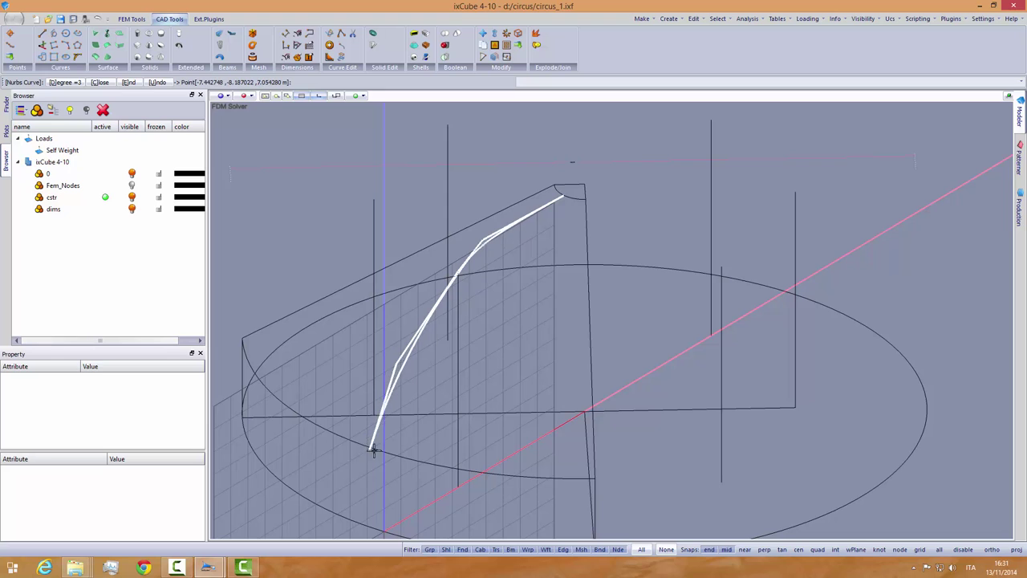
click(352, 438)
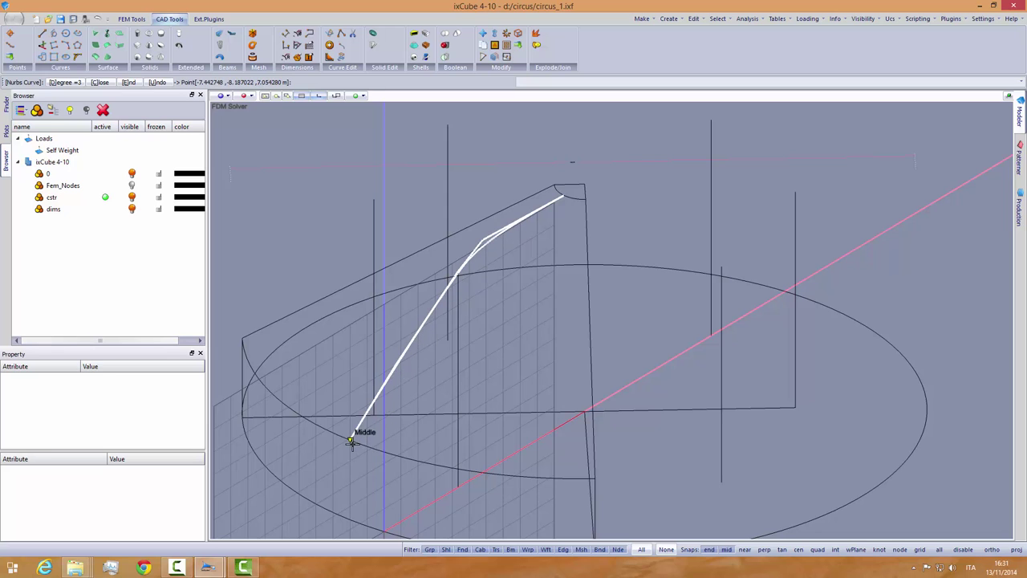
right_click(437, 363)
Step: Reshape the ridge curve by moving its intermediate control points so it arches smoothly over the mast top
scroll(433, 369, down, 3)
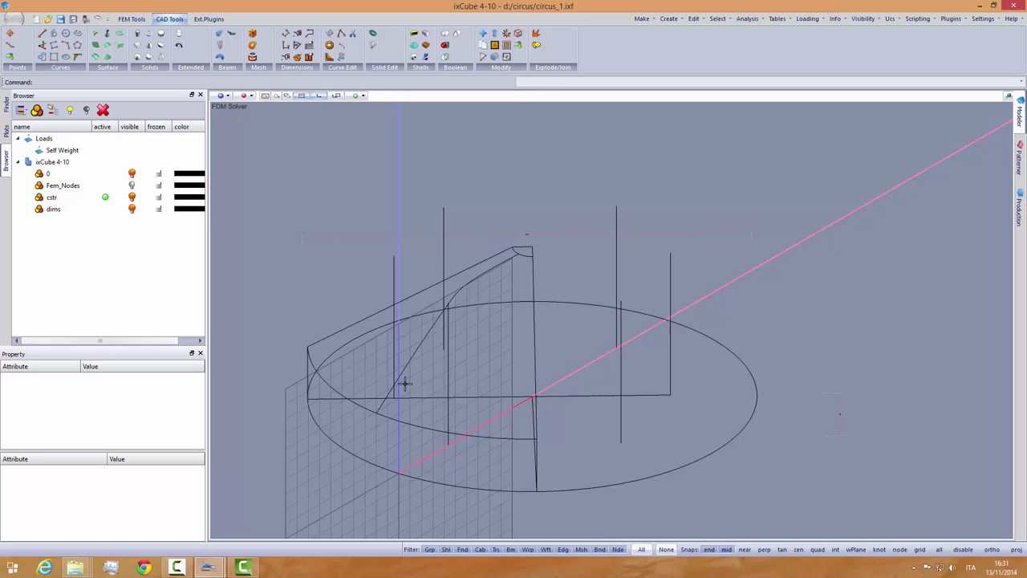
middle_drag(405, 383, 385, 254)
click(382, 234)
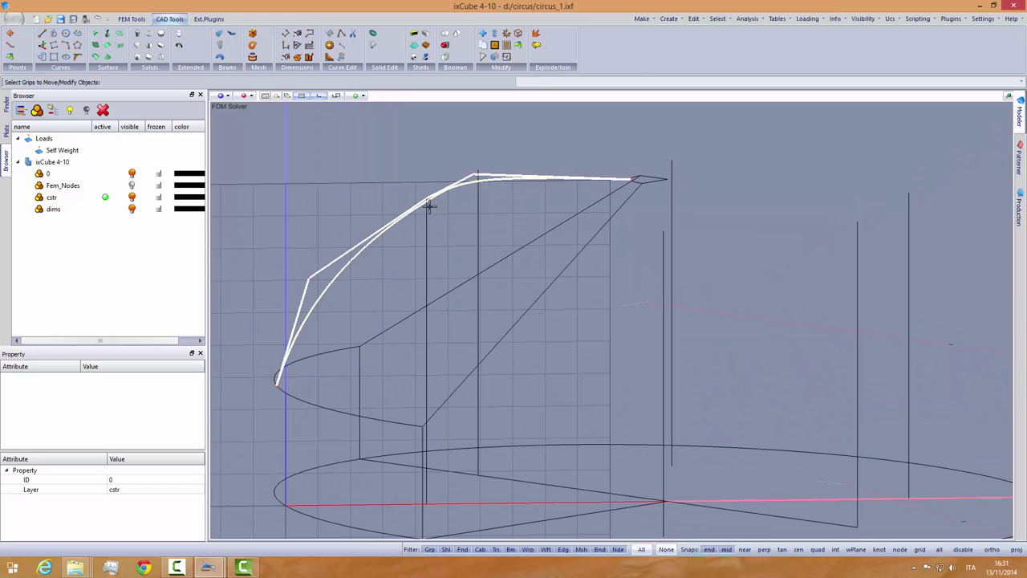
click(475, 176)
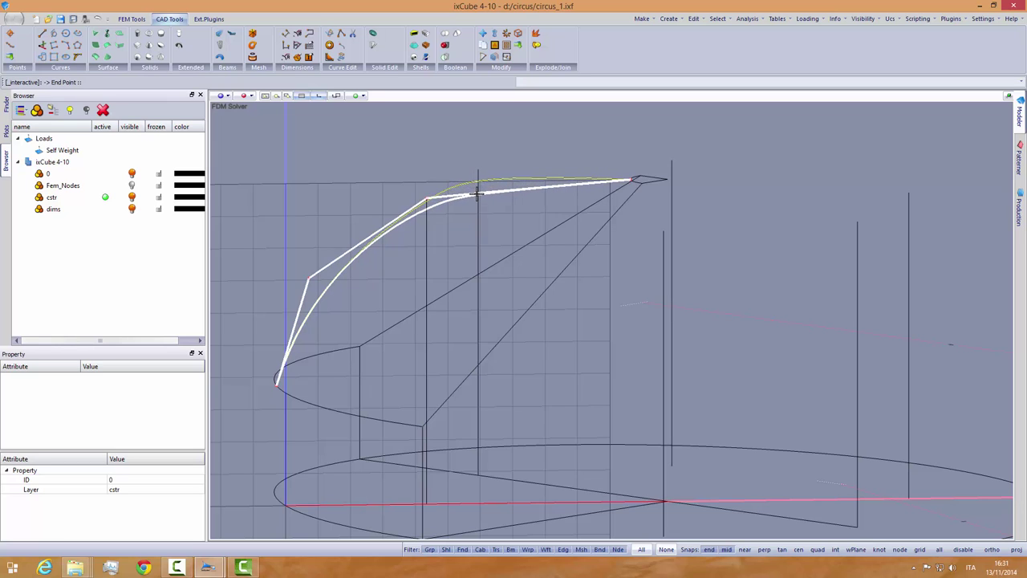
click(474, 192)
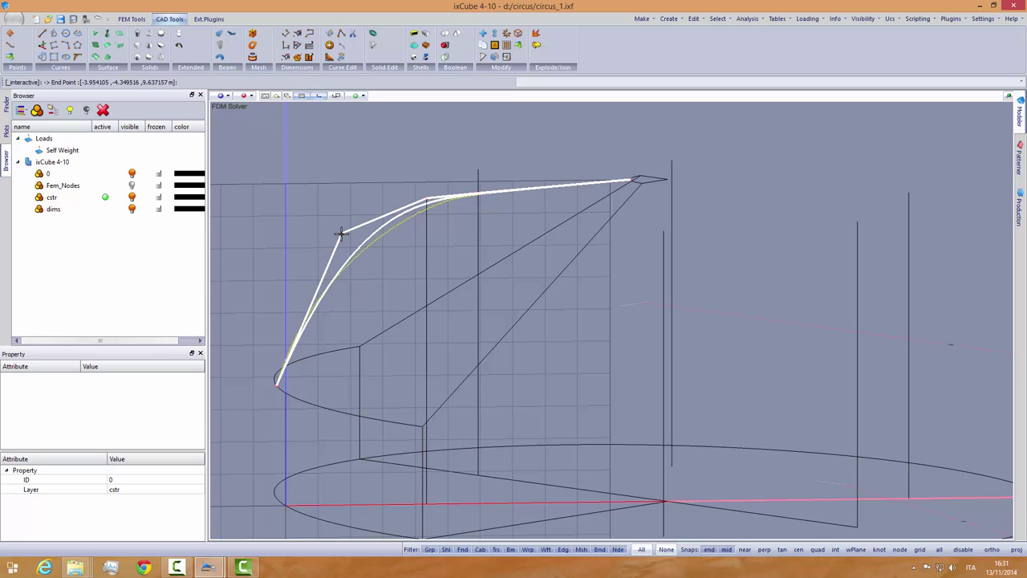
click(342, 235)
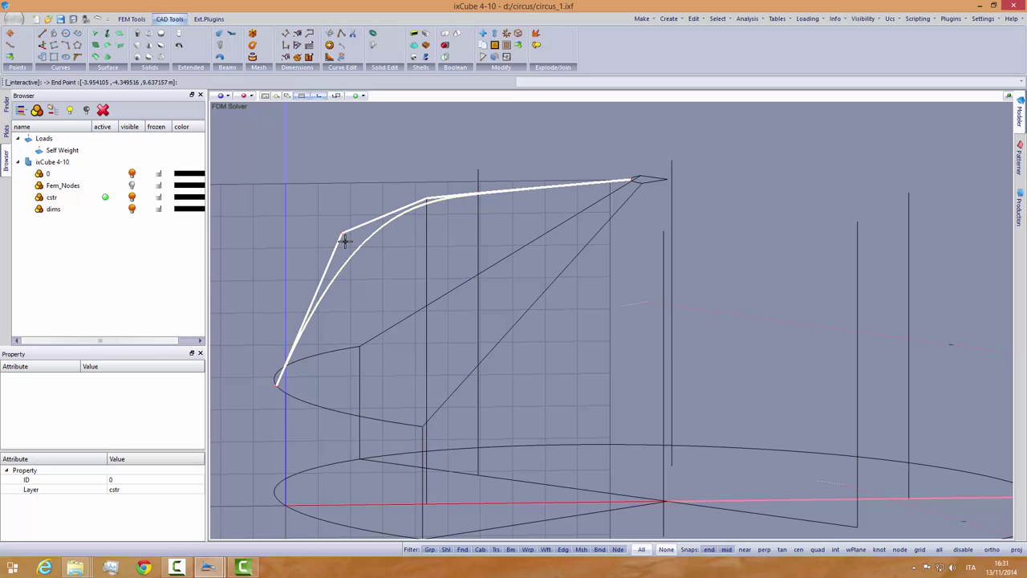
click(426, 201)
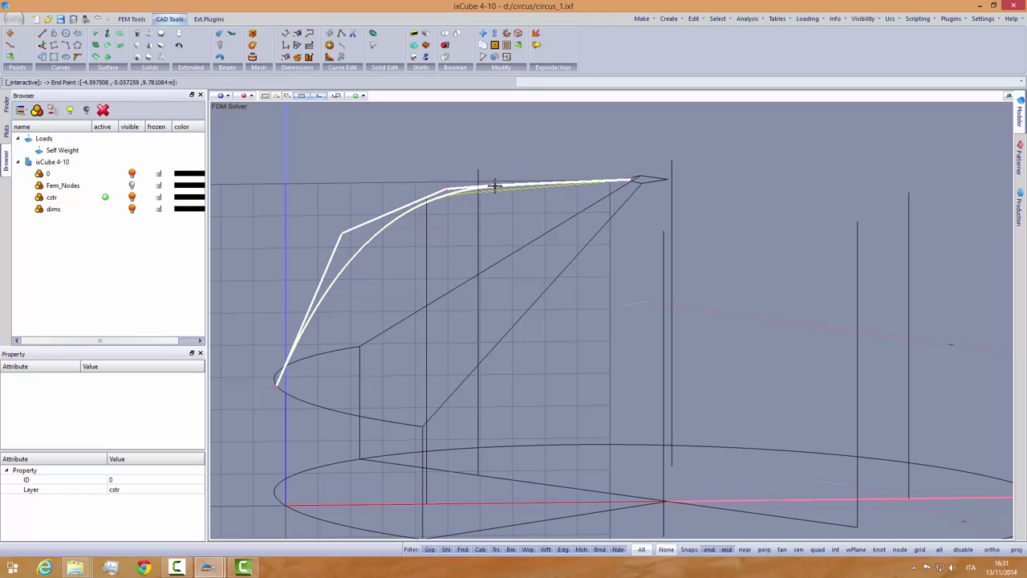
click(339, 243)
key(Escape)
Step: Enable projection onto the UCS plane and move the ridge curve's lower end point onto the vertical UCS axis at the upper arc
scroll(425, 297, down, 2)
middle_drag(425, 298, 490, 316)
click(423, 298)
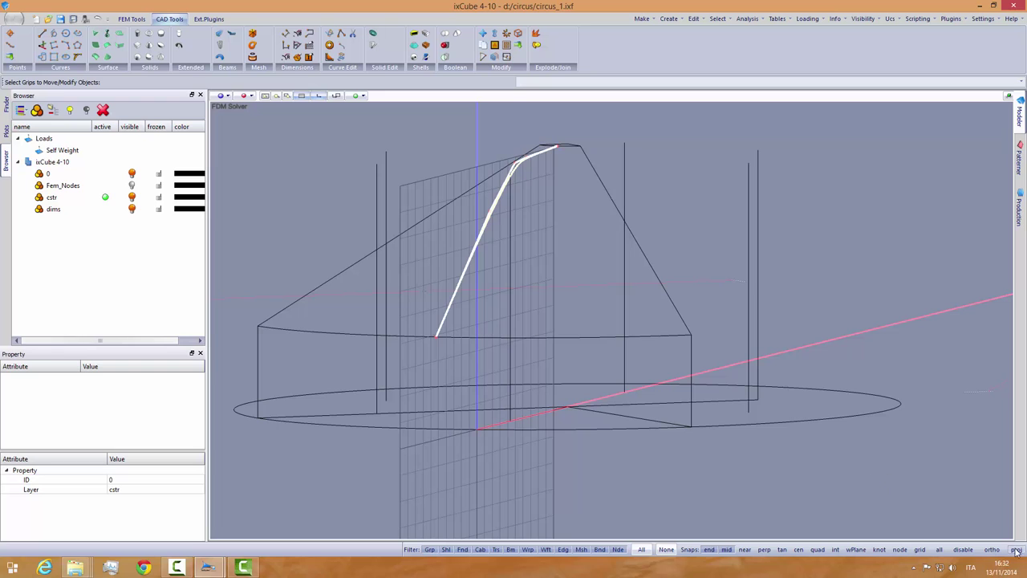
click(438, 337)
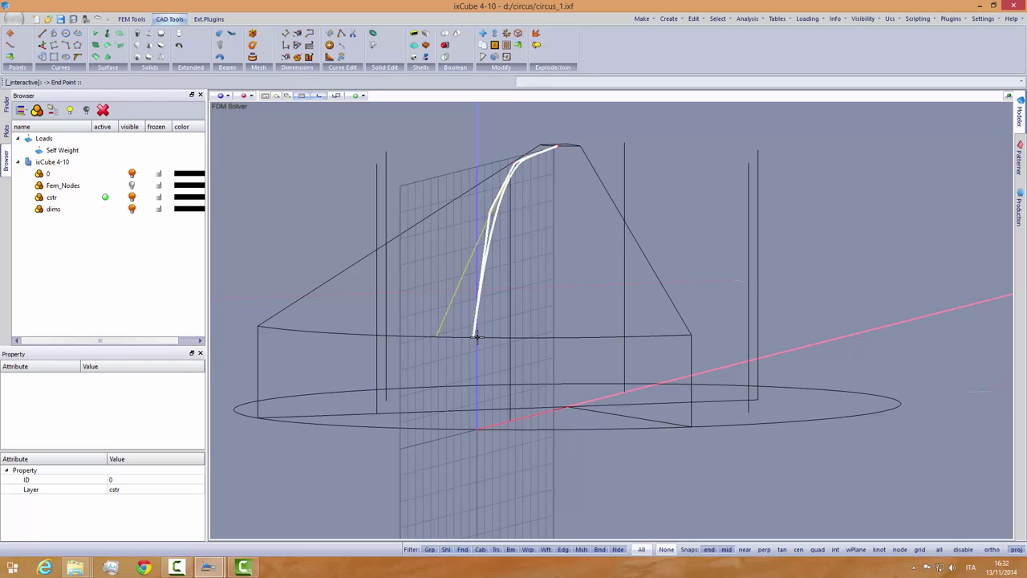
click(477, 337)
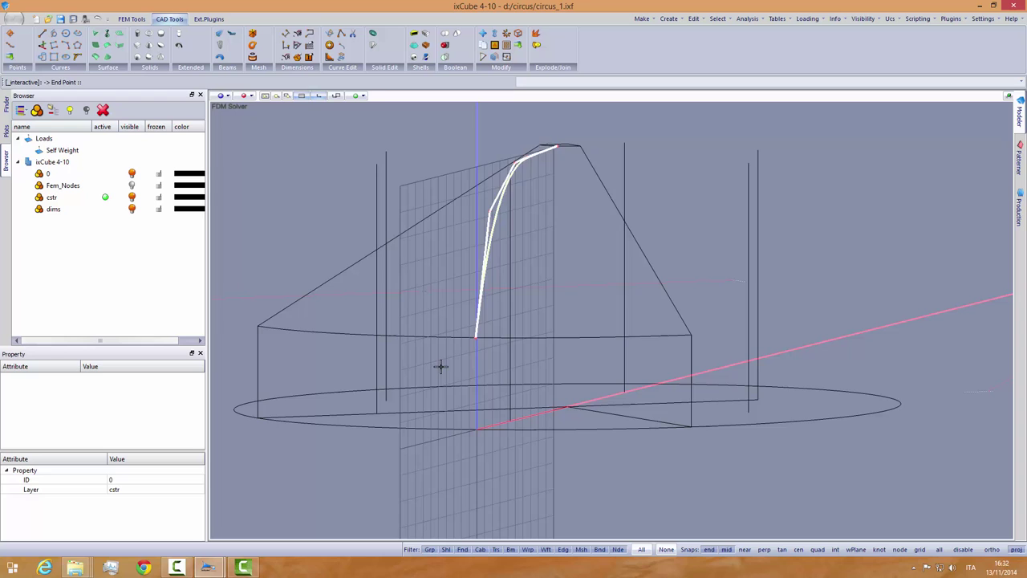
Step: Project the ridge curve onto the vertical UCS plane with Delete Input set to Yes
middle_drag(440, 356, 483, 367)
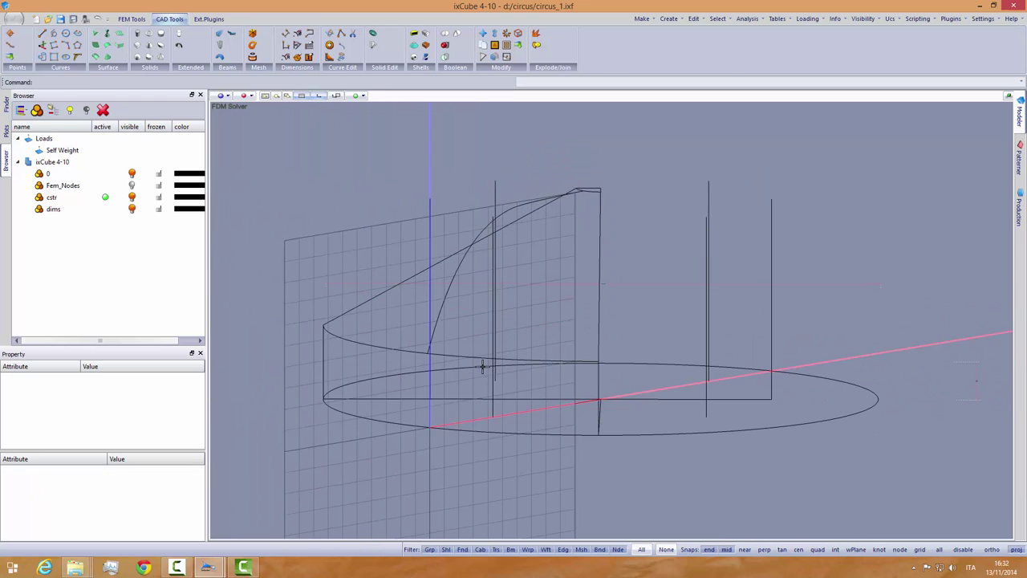
scroll(456, 306, up, 2)
click(449, 279)
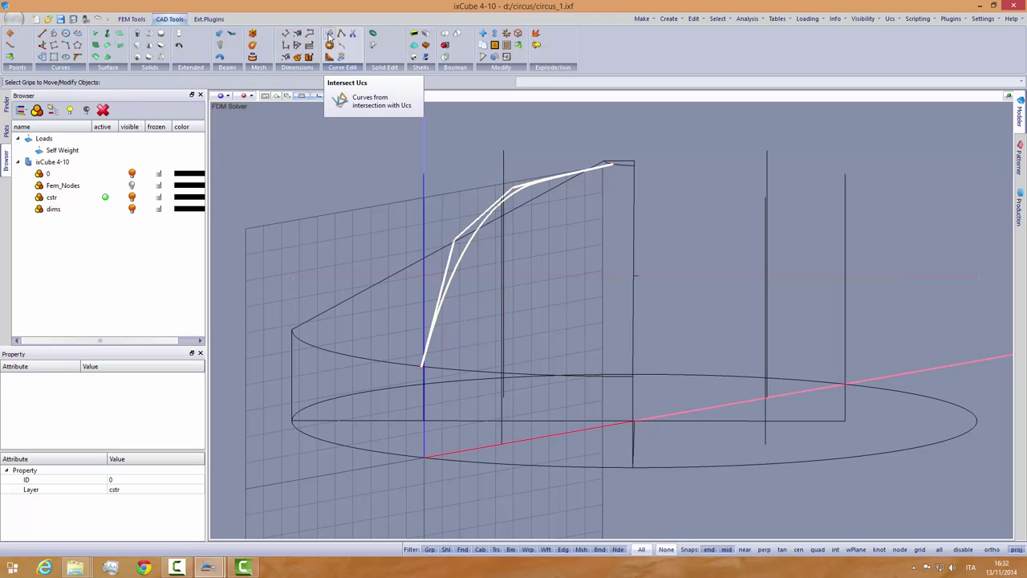
click(341, 60)
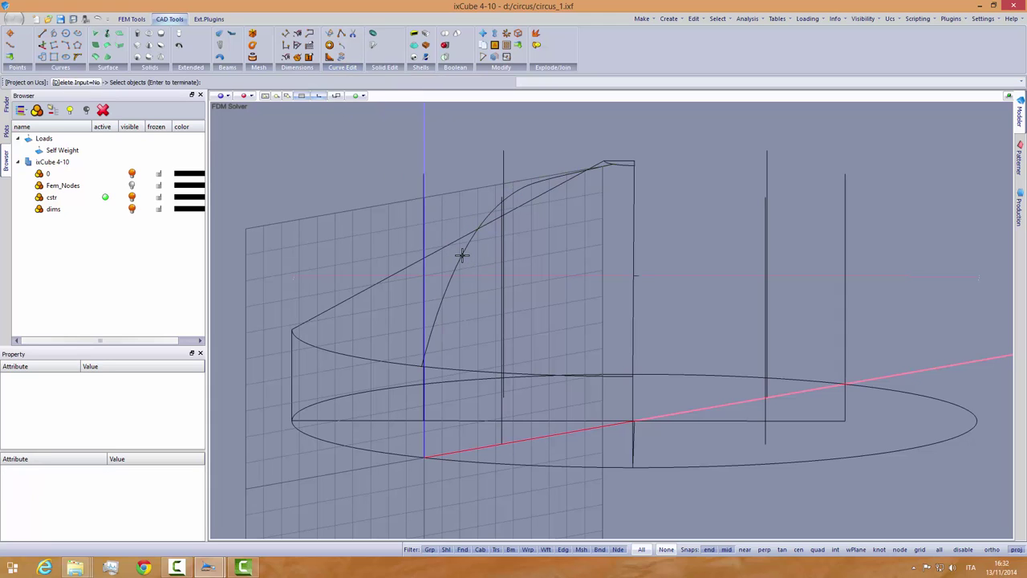
key(d)
key(Return)
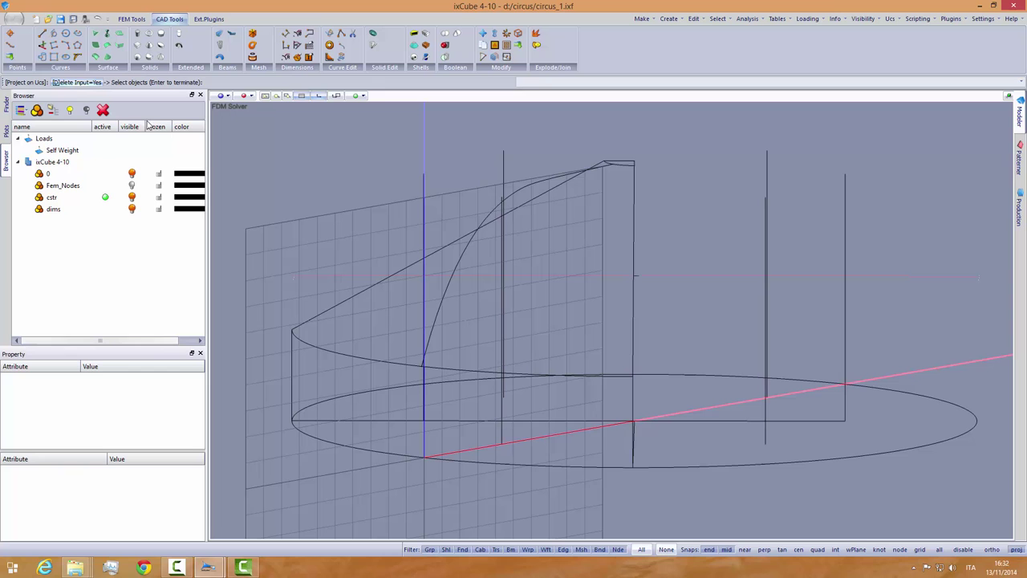
click(460, 256)
key(Return)
Step: Reset the coordinate system to UCS World
middle_drag(466, 278, 389, 279)
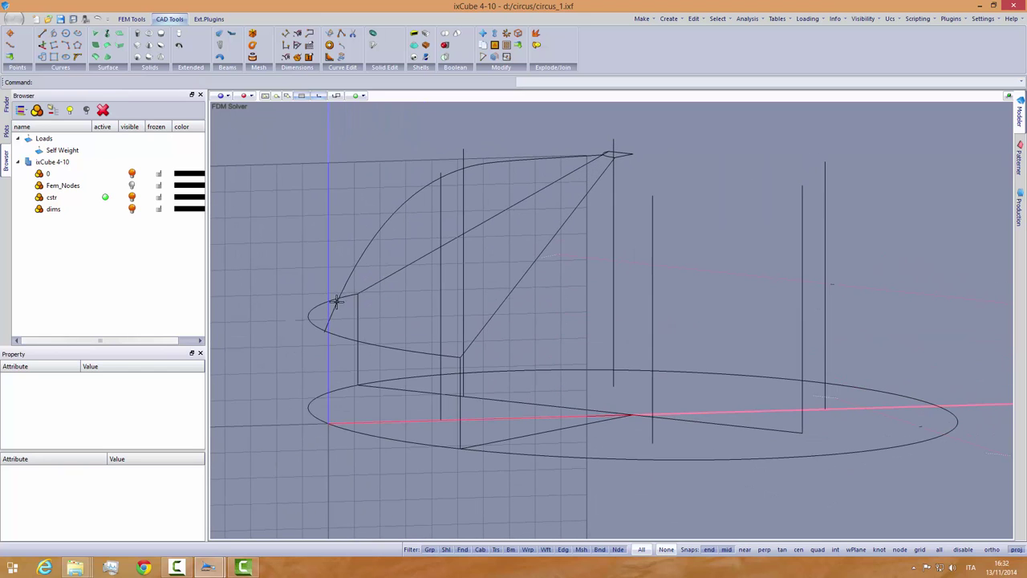
middle_drag(429, 244, 509, 294)
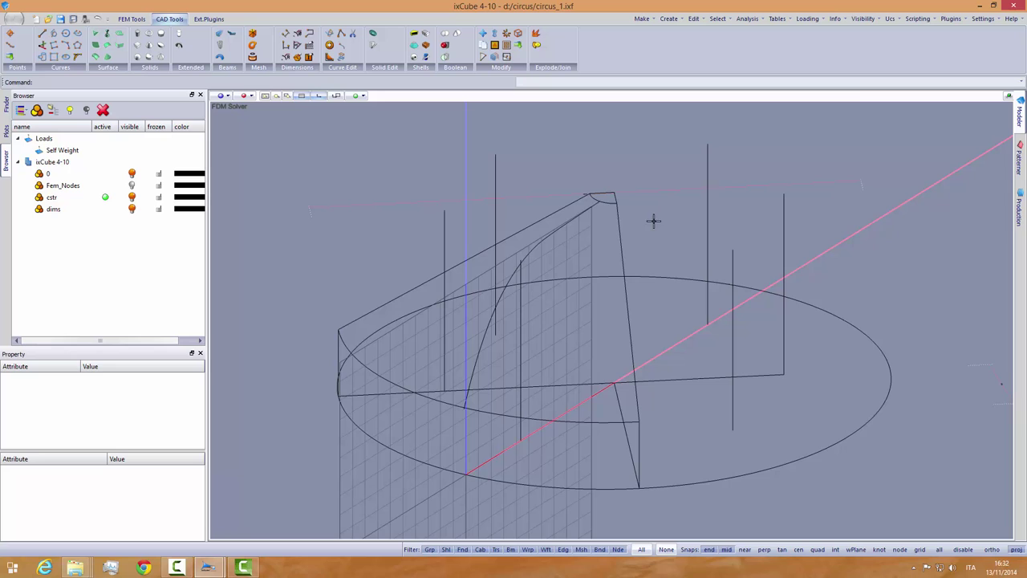
click(889, 19)
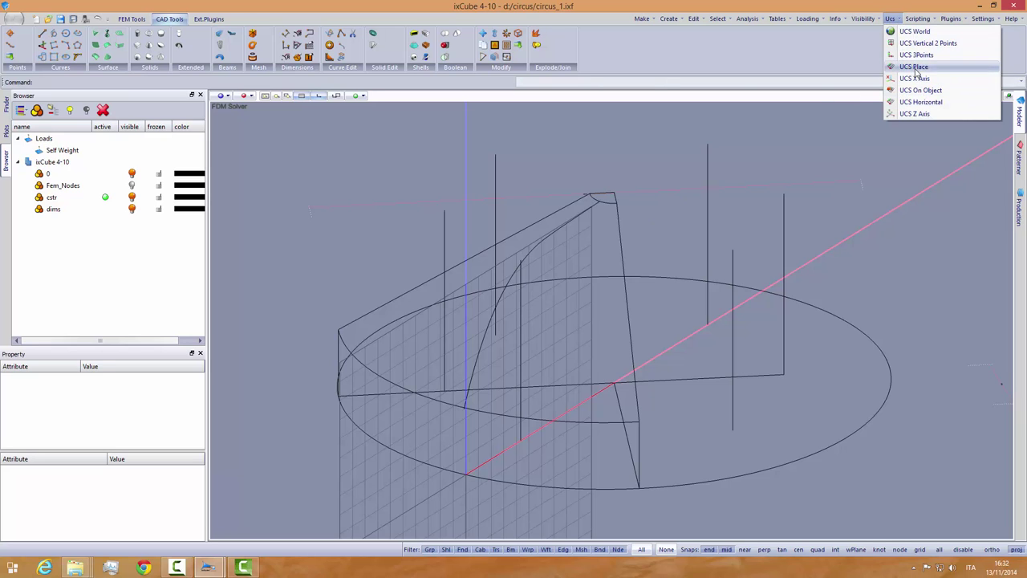
click(915, 31)
Step: Create a Sweep on Rails surface using the small top arc and large lower arc as rails and the two sloping lines and ridge curve as profiles
middle_drag(585, 274, 509, 291)
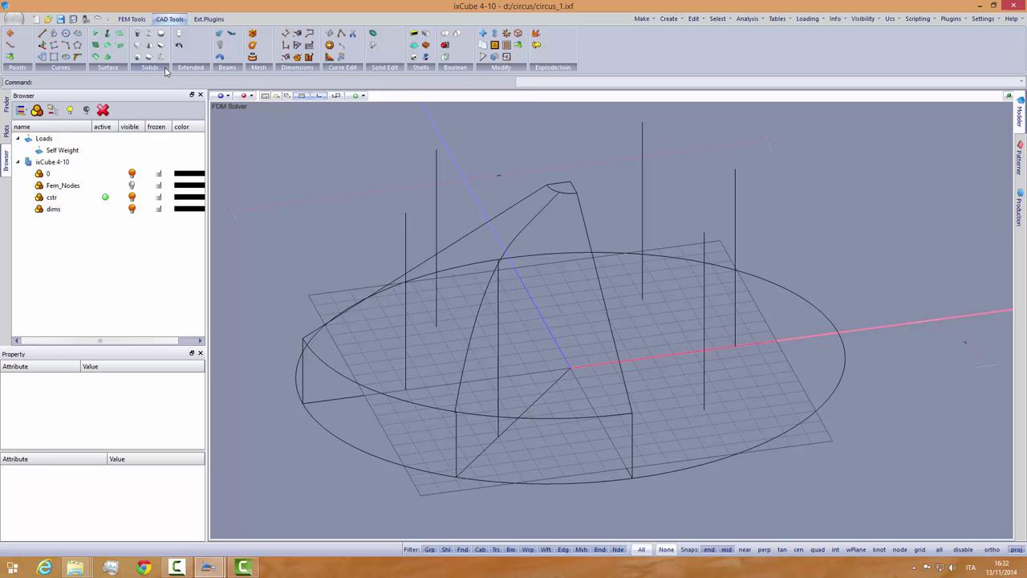
click(107, 45)
scroll(553, 191, up, 4)
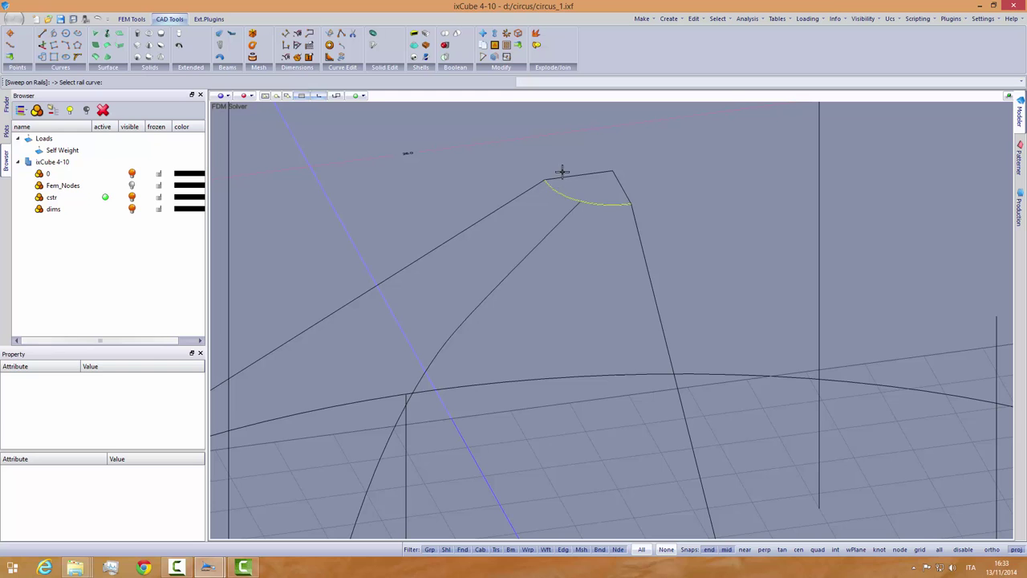
scroll(470, 305, down, 5)
scroll(339, 366, up, 6)
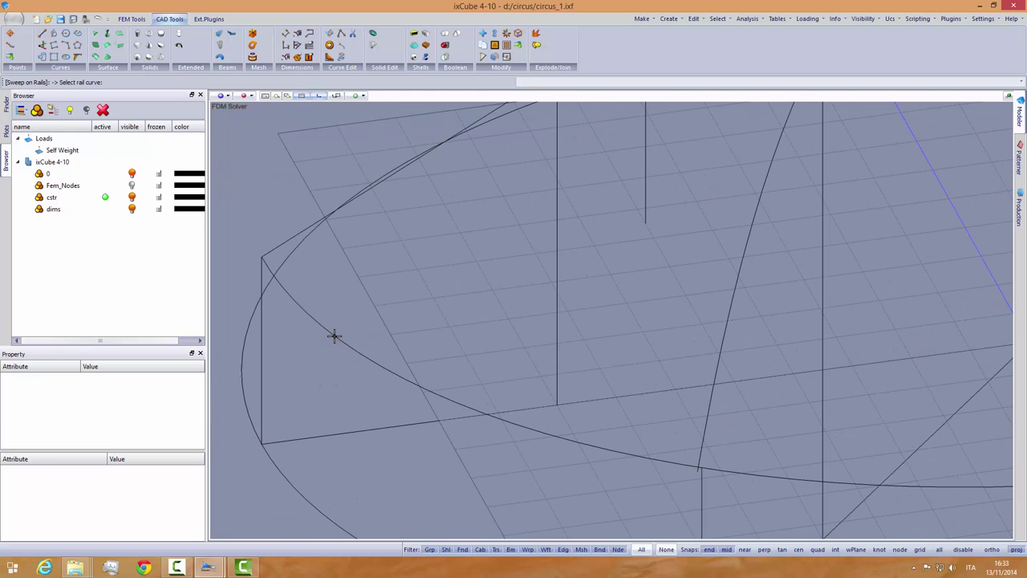
click(335, 337)
scroll(309, 366, down, 5)
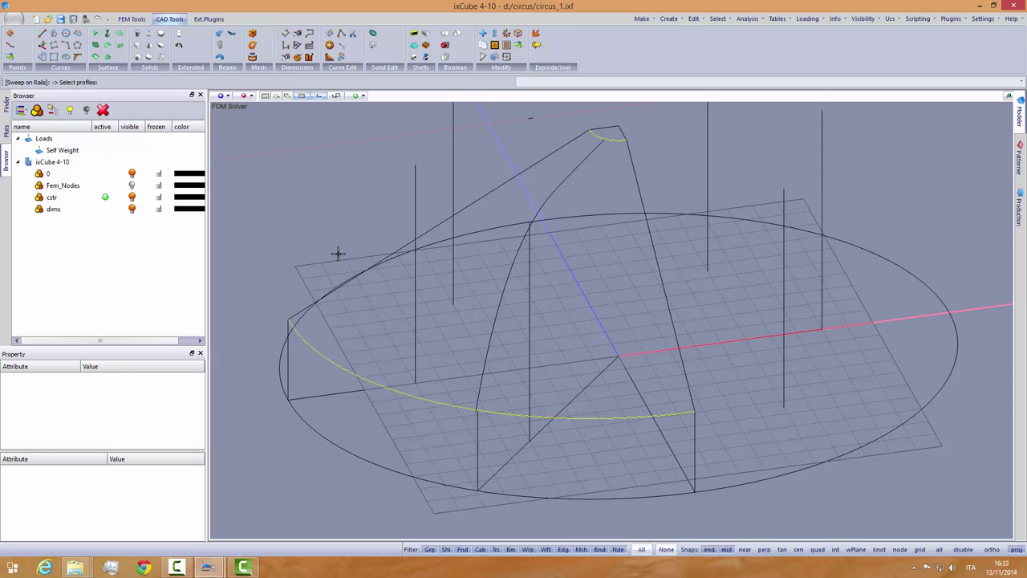
middle_drag(435, 309, 428, 318)
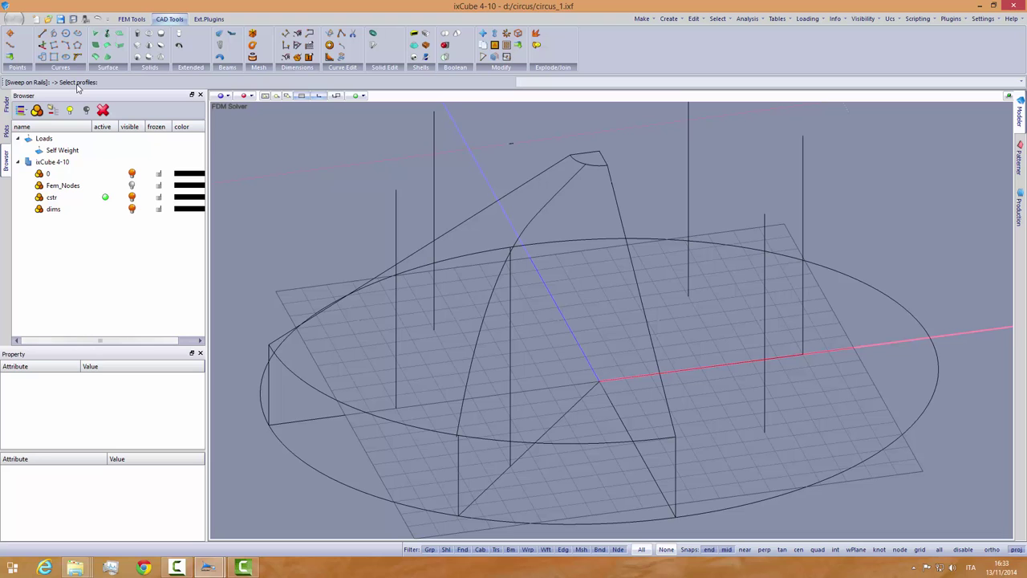
scroll(479, 189, up, 2)
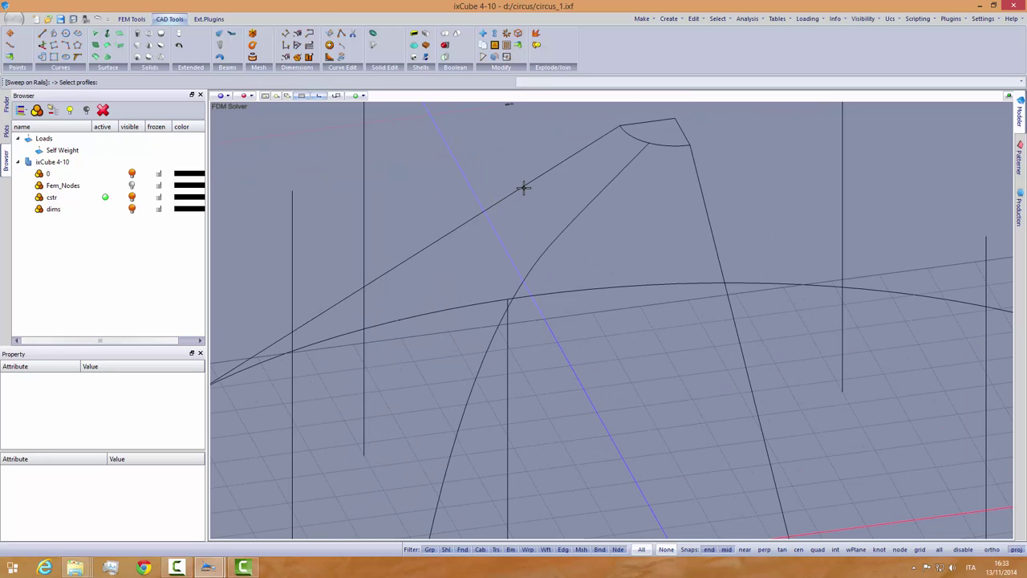
click(523, 187)
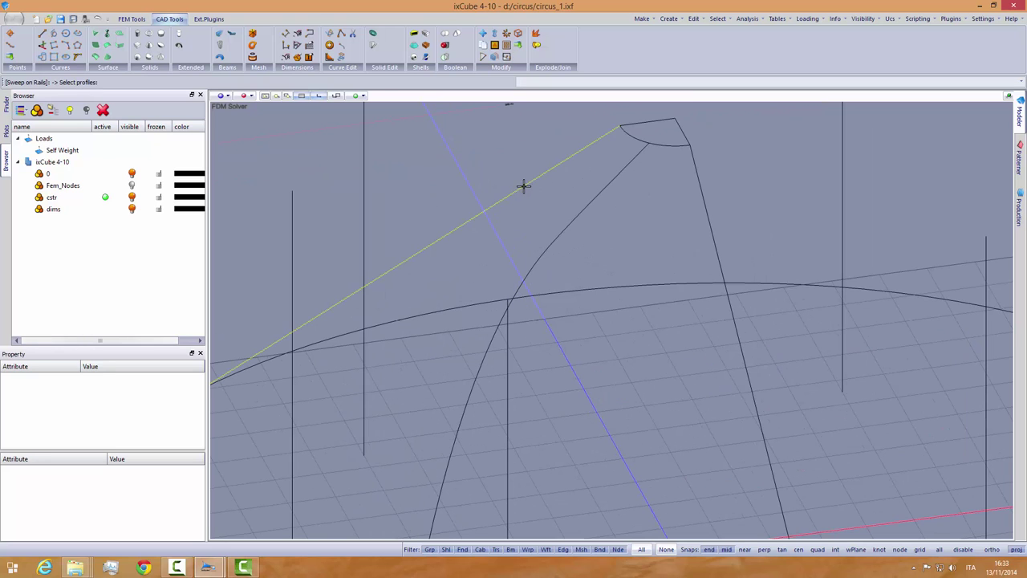
click(584, 209)
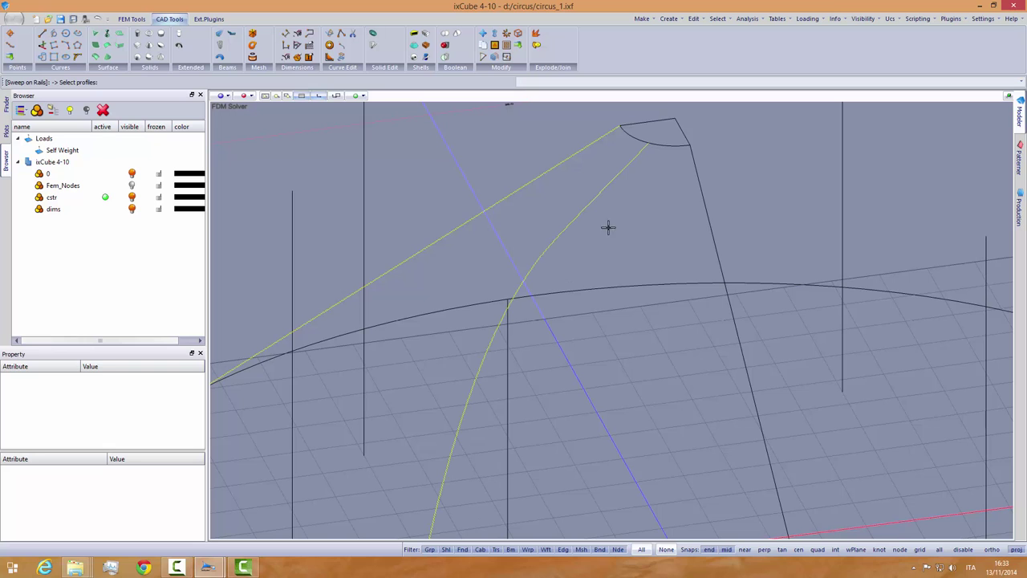
click(707, 214)
right_click(653, 281)
scroll(523, 260, down, 3)
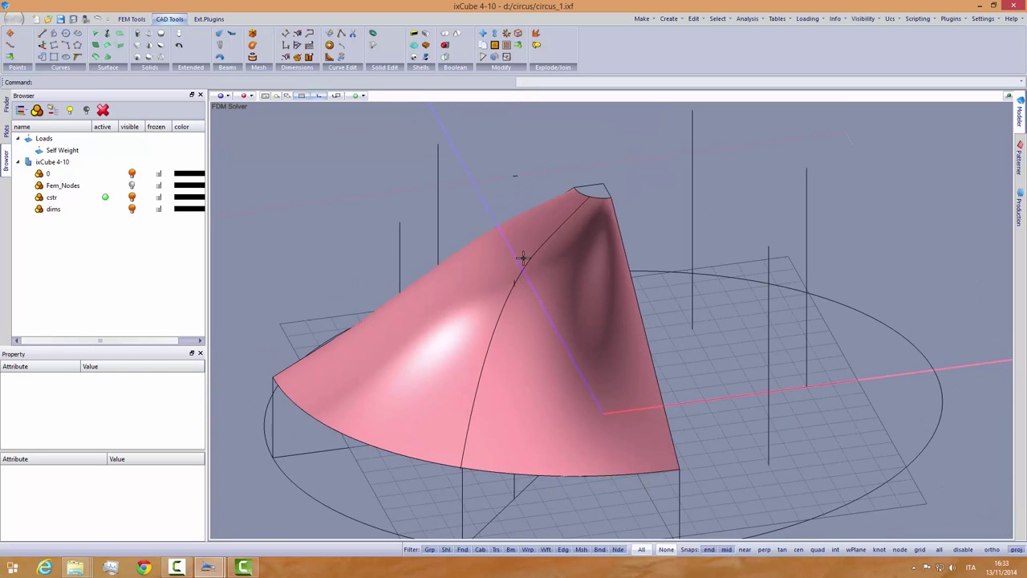
Step: Draw a circle with a radius of about 0.2 m centred on the foot of the mast under the surface
middle_drag(511, 329, 448, 331)
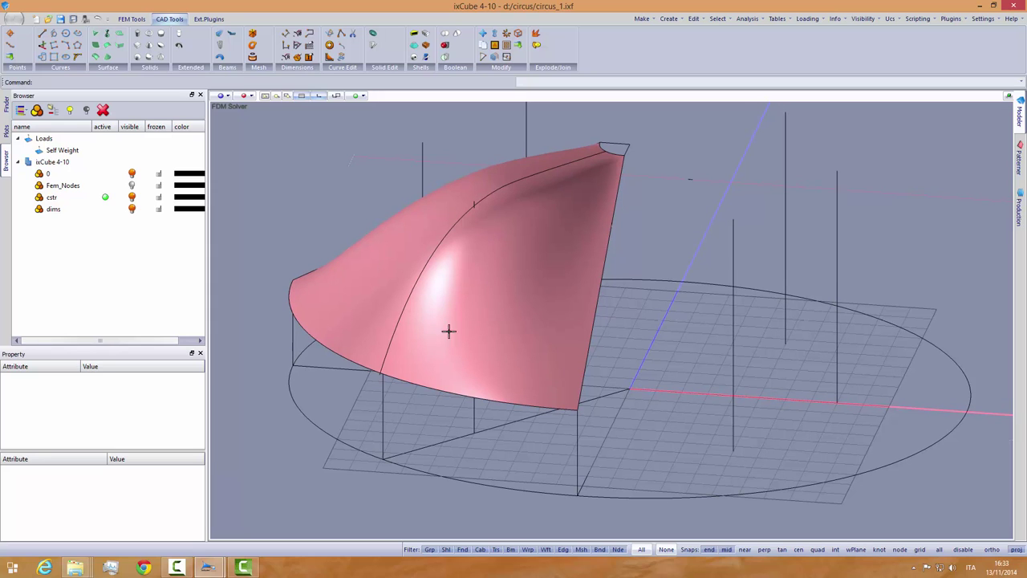
click(66, 34)
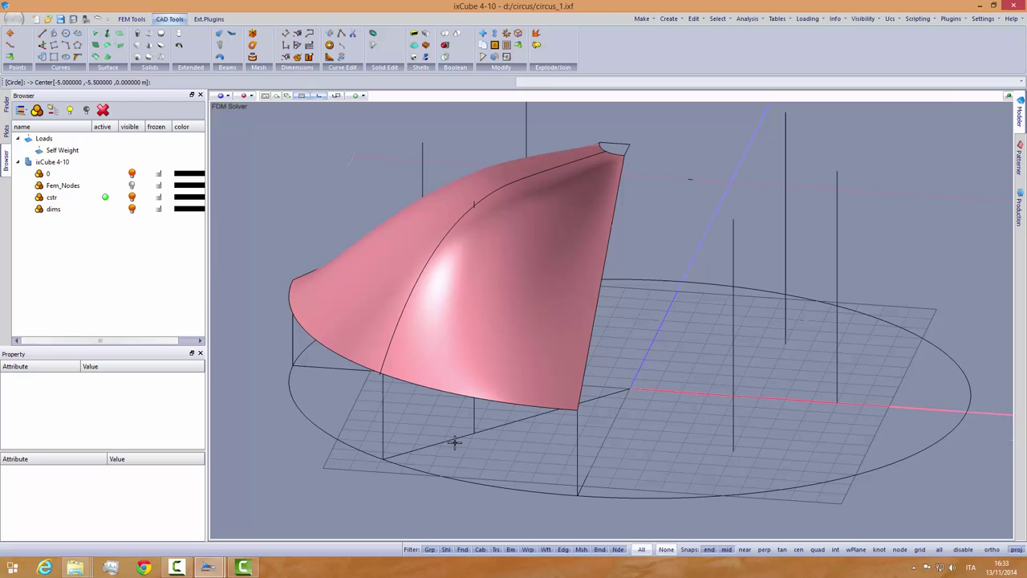
scroll(473, 437, up, 3)
scroll(473, 429, up, 2)
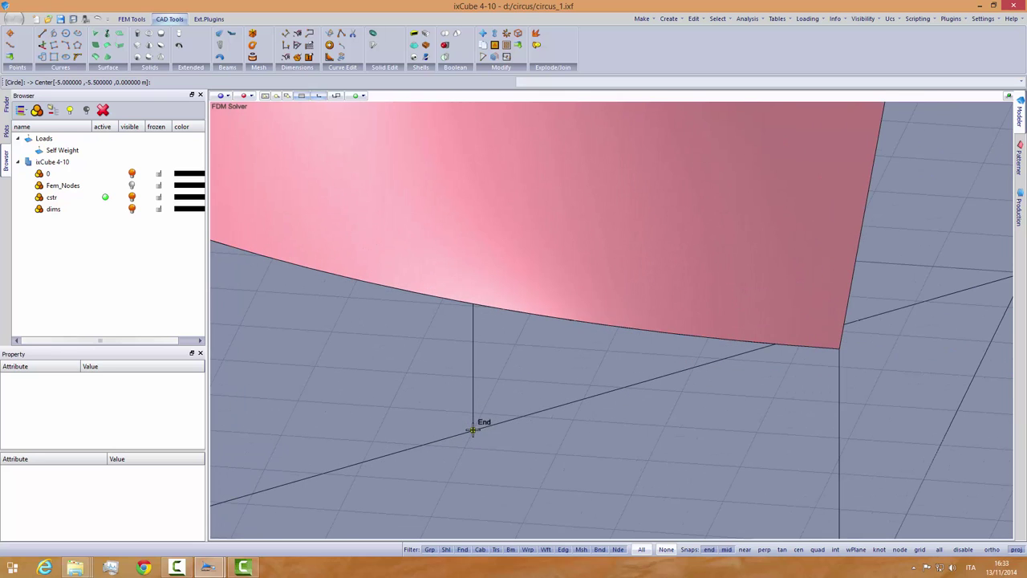
click(474, 432)
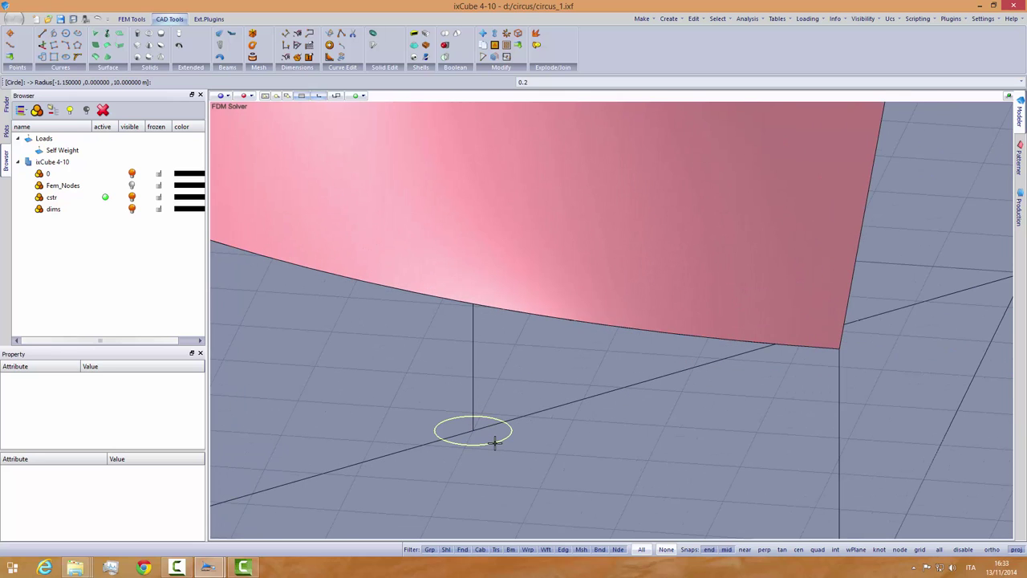
key(Return)
scroll(480, 427, down, 3)
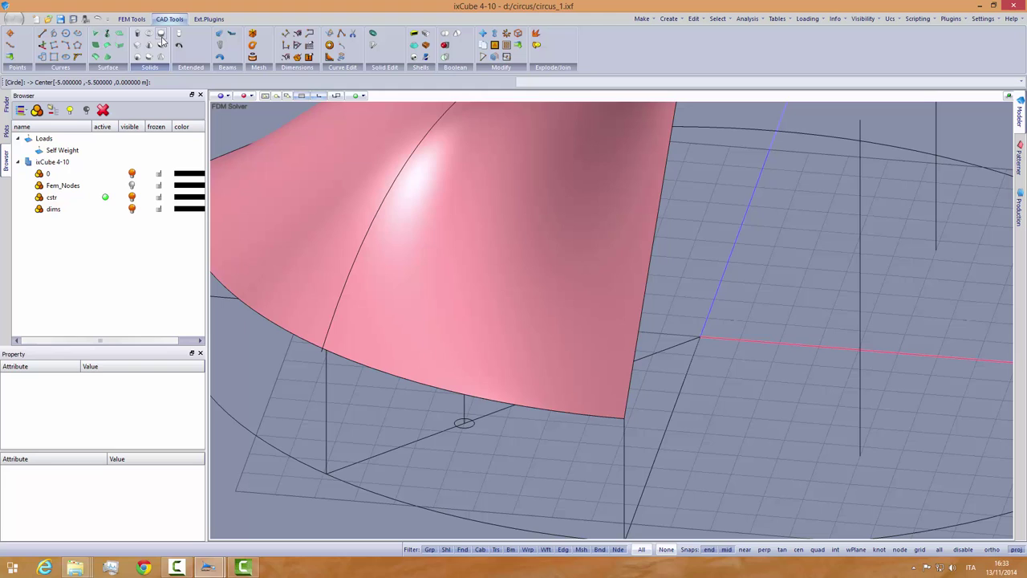
Step: Project the small mast-foot circle onto the swept tent surface
click(54, 35)
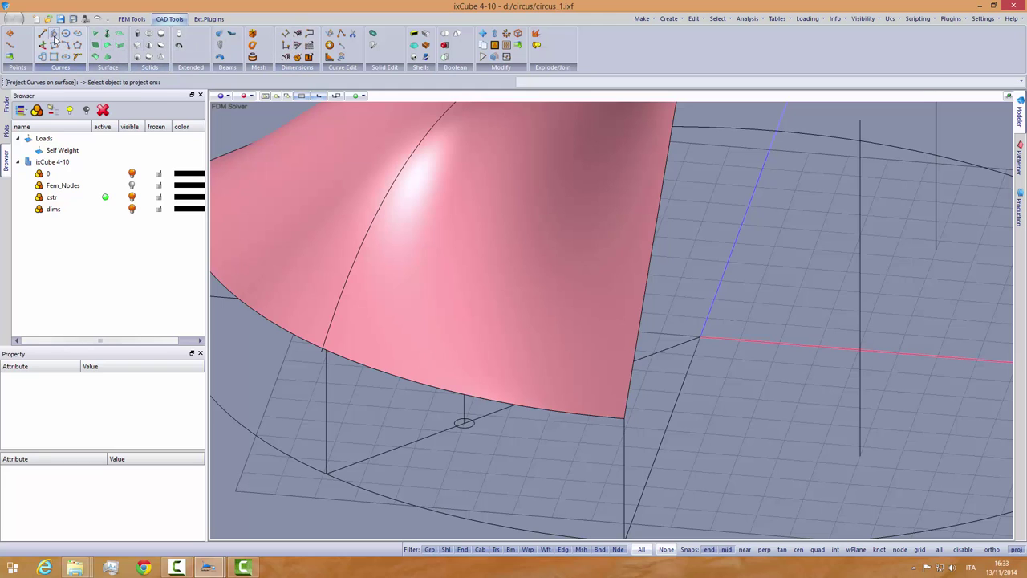
click(472, 251)
scroll(474, 405, up, 5)
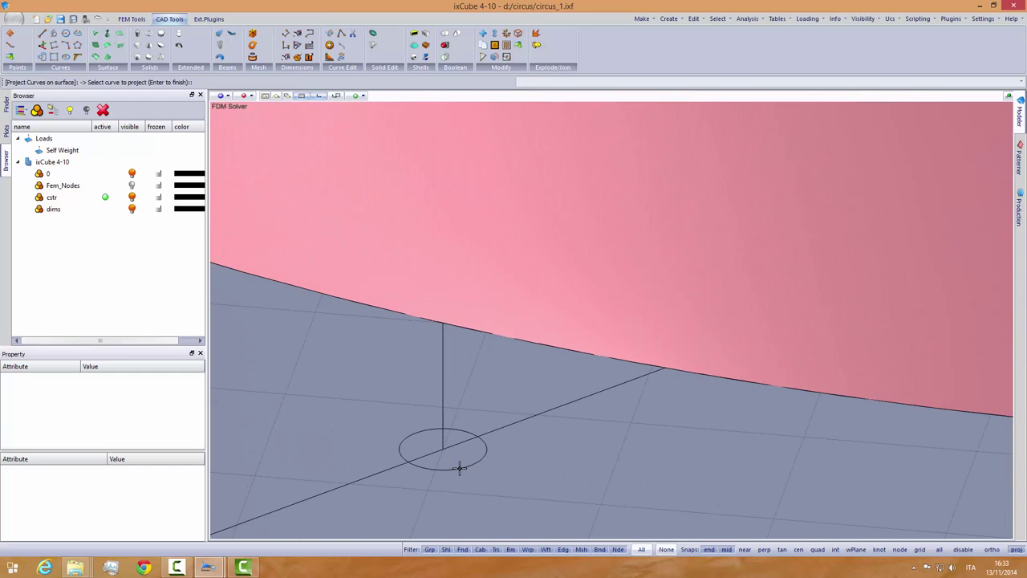
click(459, 468)
key(Return)
scroll(458, 466, down, 5)
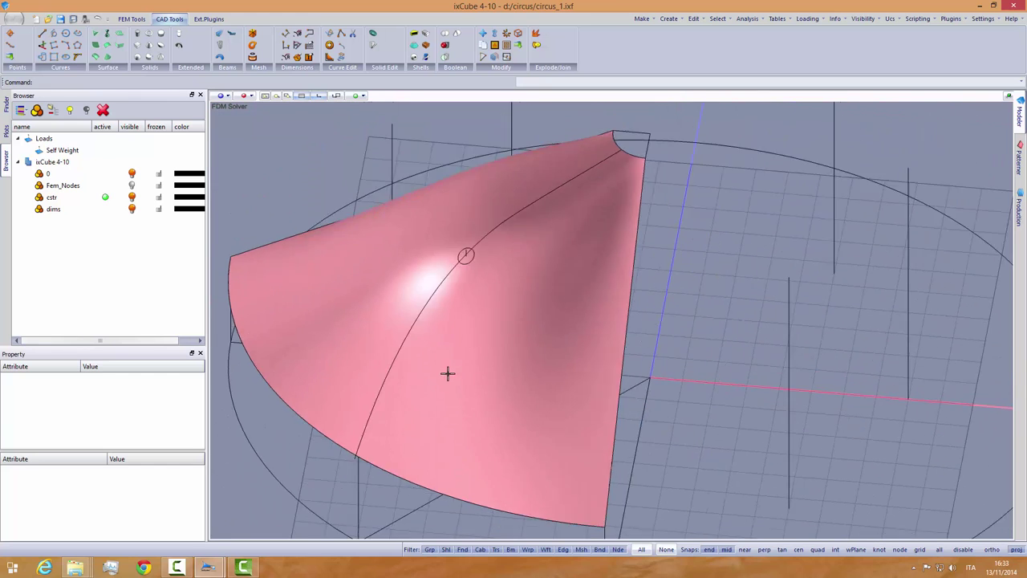
Step: Trim the circular mast opening out of the tent surface with Trim Surface, using the projected circle as cutting curve
scroll(480, 284, up, 5)
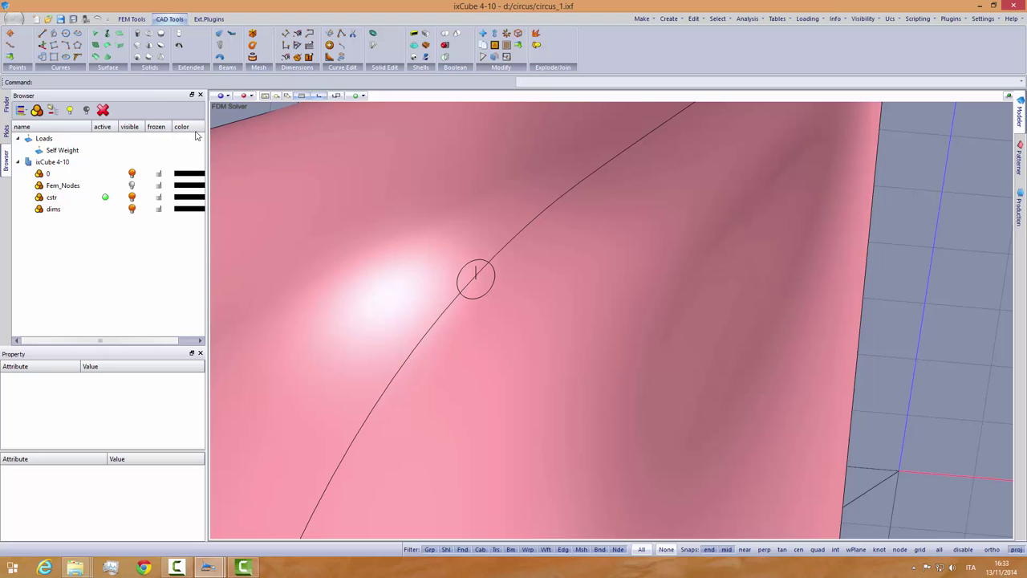
click(119, 38)
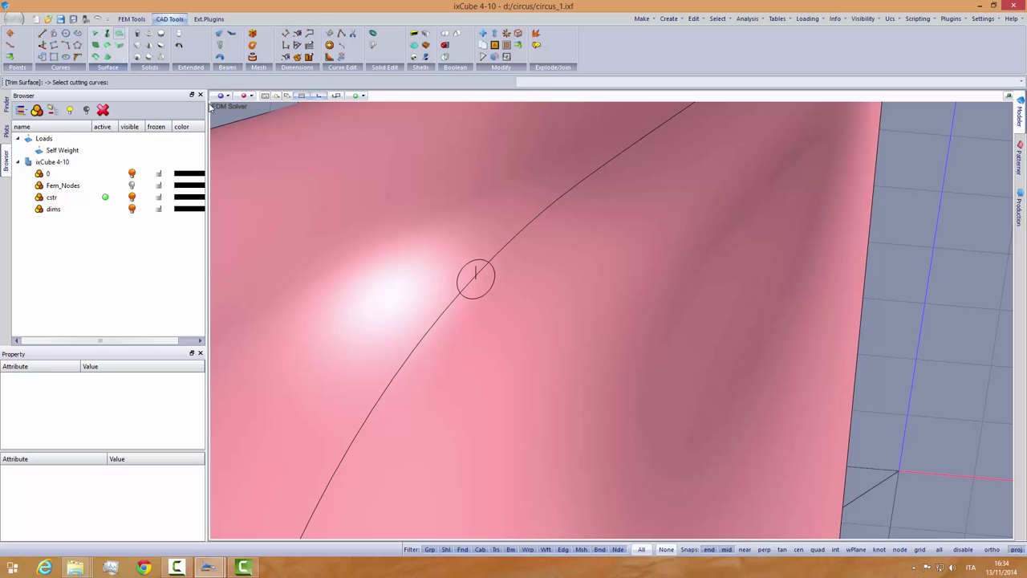
scroll(491, 294, up, 2)
click(478, 296)
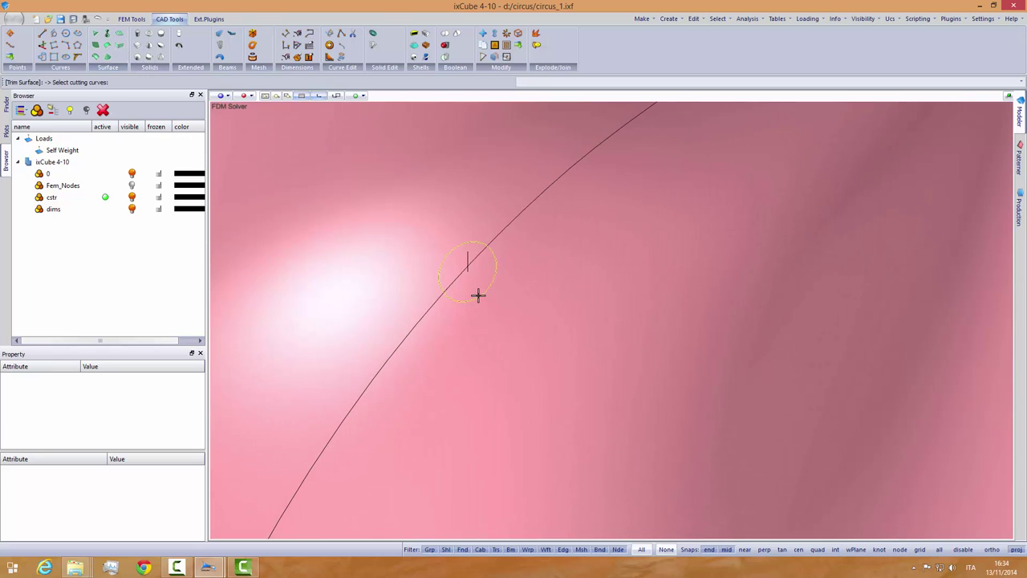
click(469, 280)
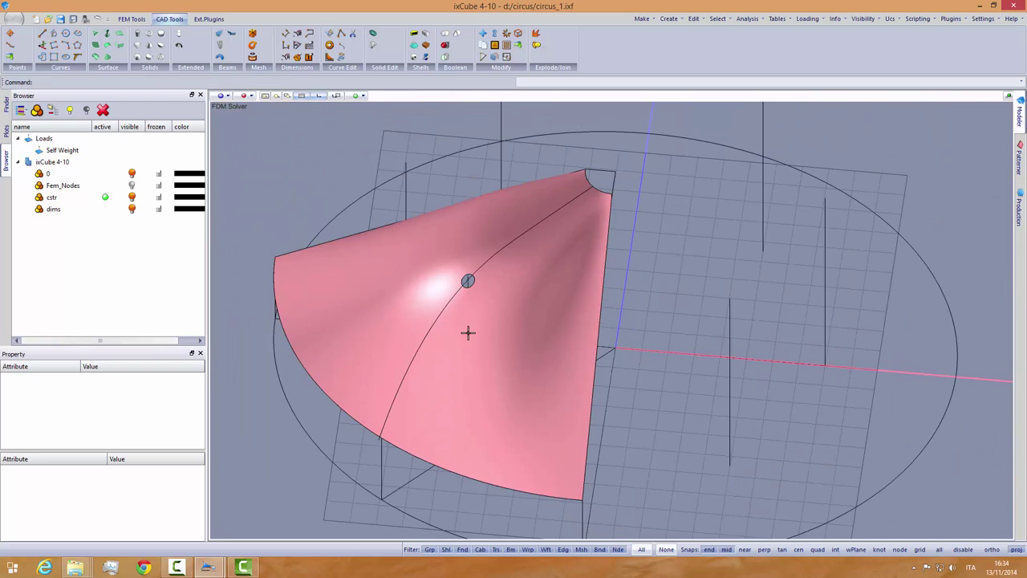
middle_drag(573, 299, 353, 160)
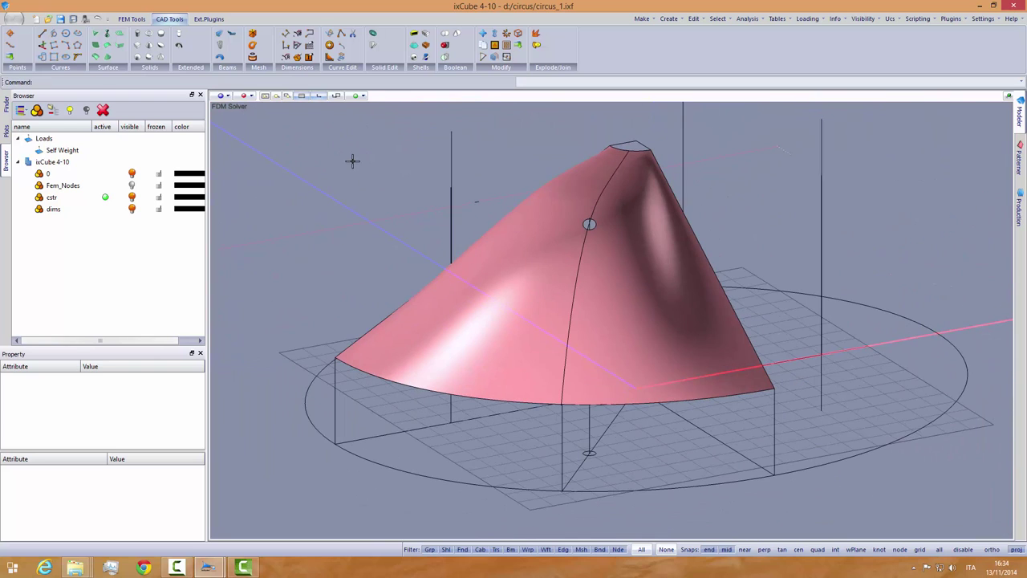
click(264, 97)
middle_drag(526, 313, 457, 337)
scroll(477, 338, up, 3)
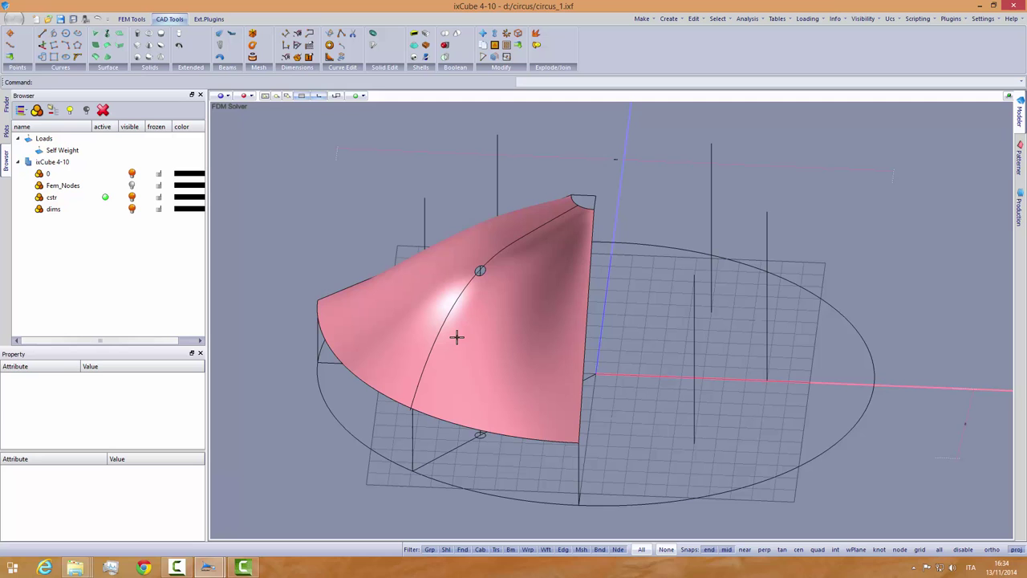
mouse_move(460, 347)
middle_down()
mouse_move(461, 374)
mouse_move(461, 334)
middle_up()
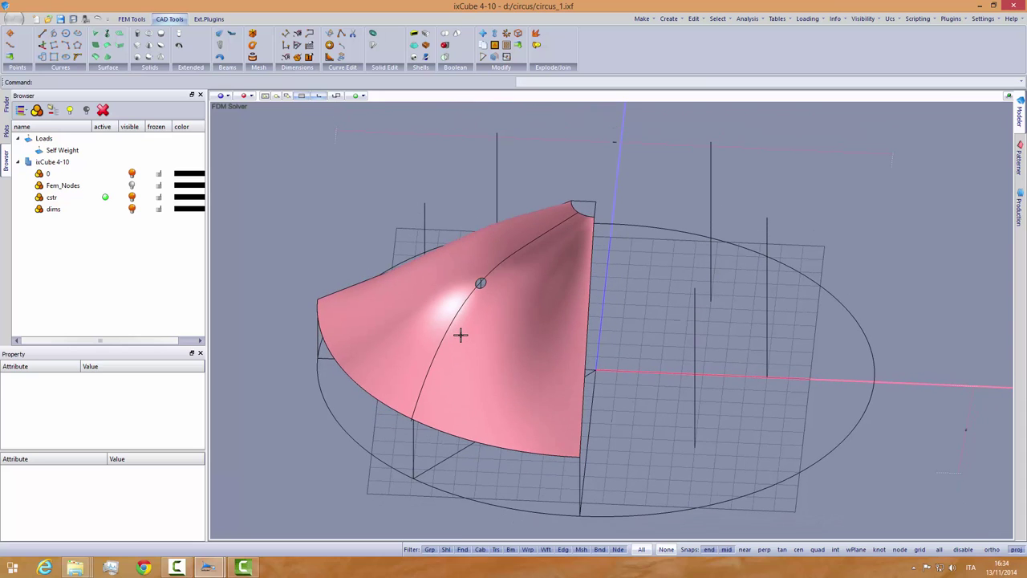
Step: Create a new layer named membrane and make it the active layer
click(37, 111)
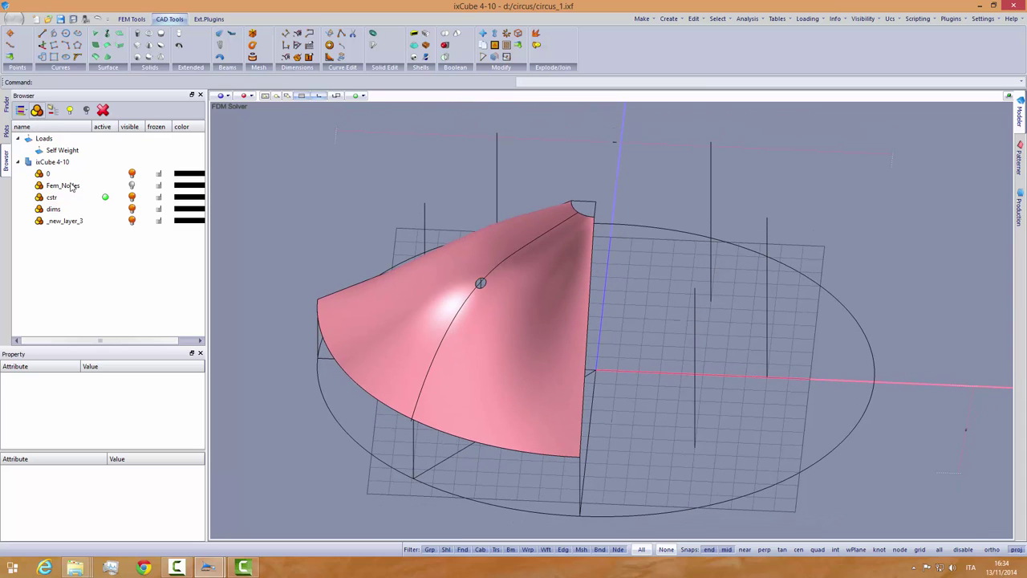
click(67, 222)
key(F2)
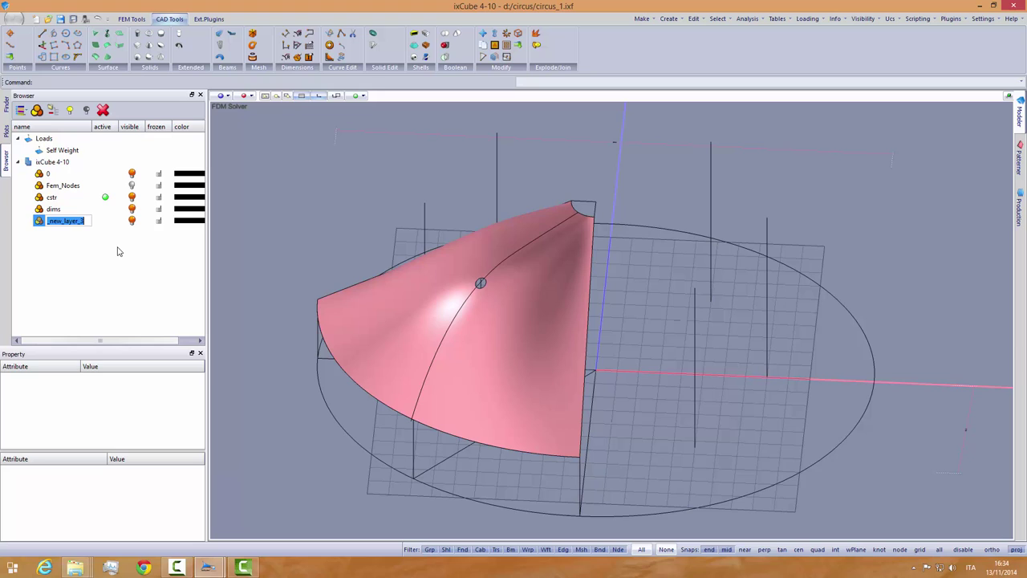
text(membrane)
key(Return)
click(109, 223)
click(103, 245)
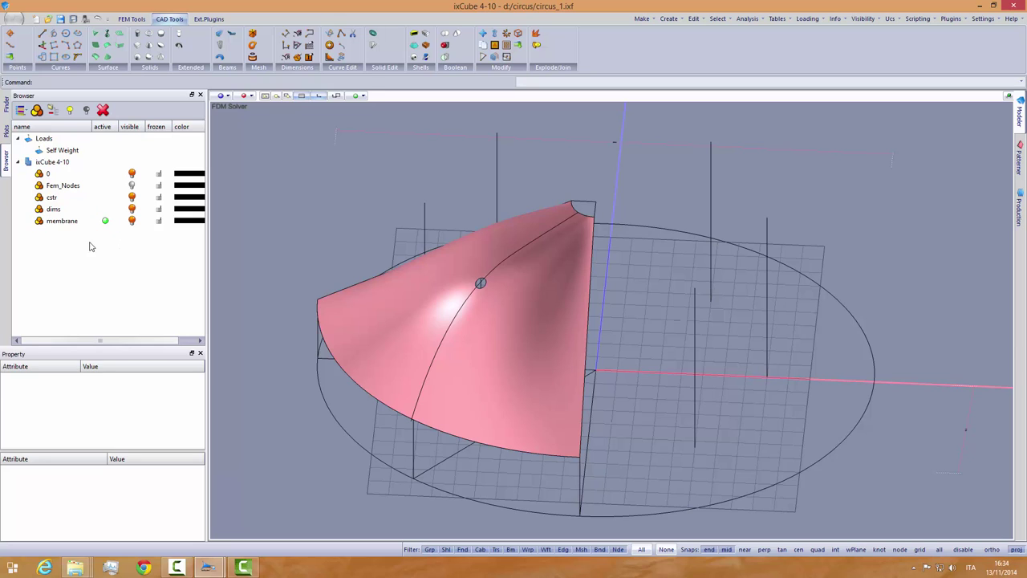
Step: Add a membrane-type Tenso-Group to the membrane layer and make it the active group
click(58, 223)
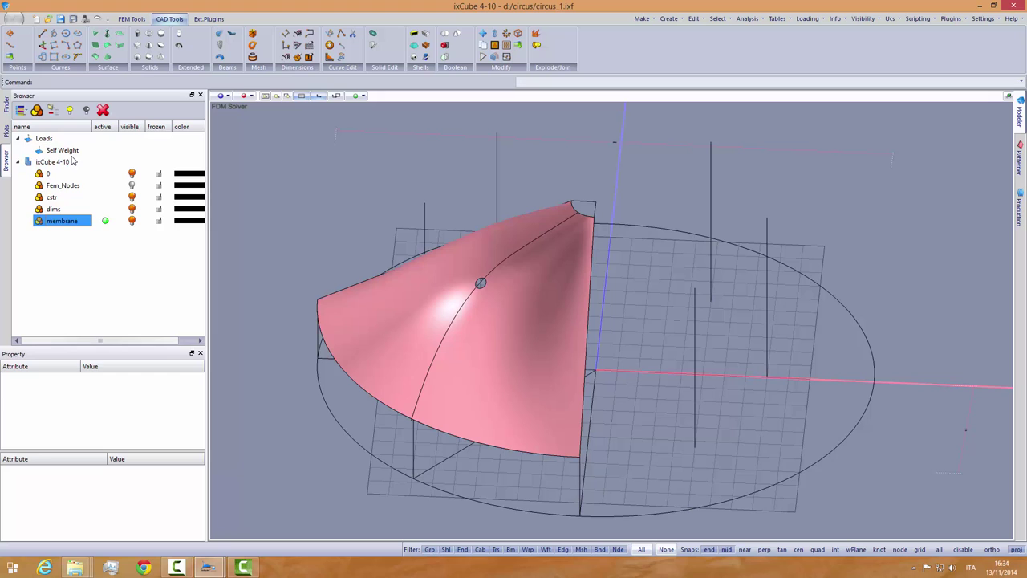
click(51, 111)
click(526, 281)
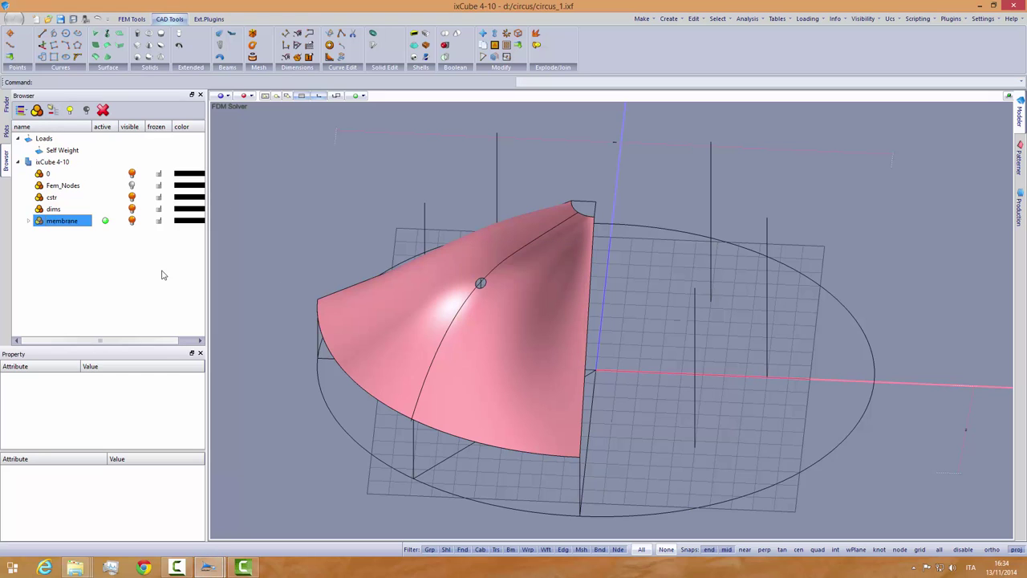
click(28, 221)
click(71, 233)
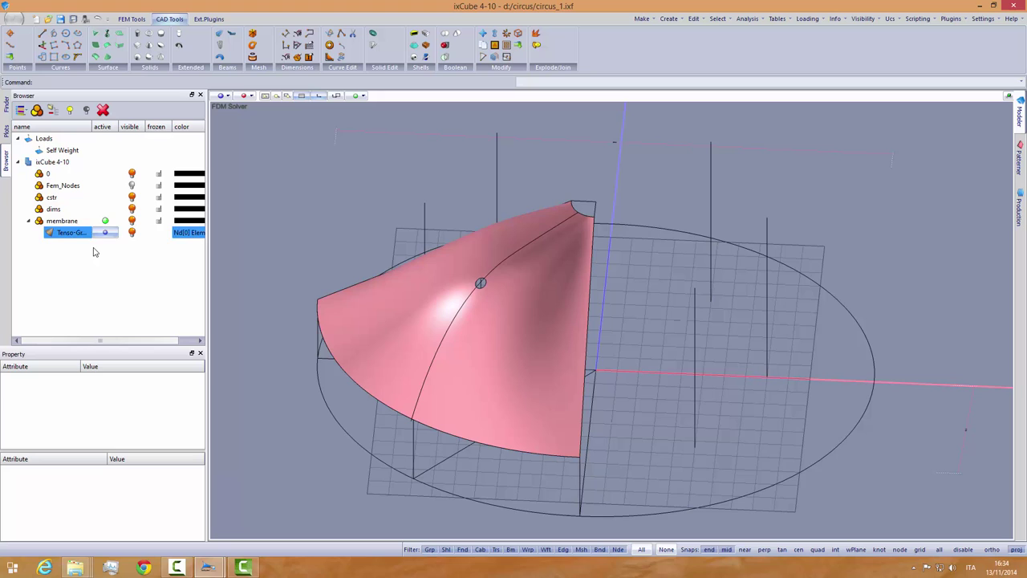
click(93, 252)
Step: Mesh the trimmed tent surface into the active group with a maximum edge length of 1 m, keeping the other mesh options
click(394, 304)
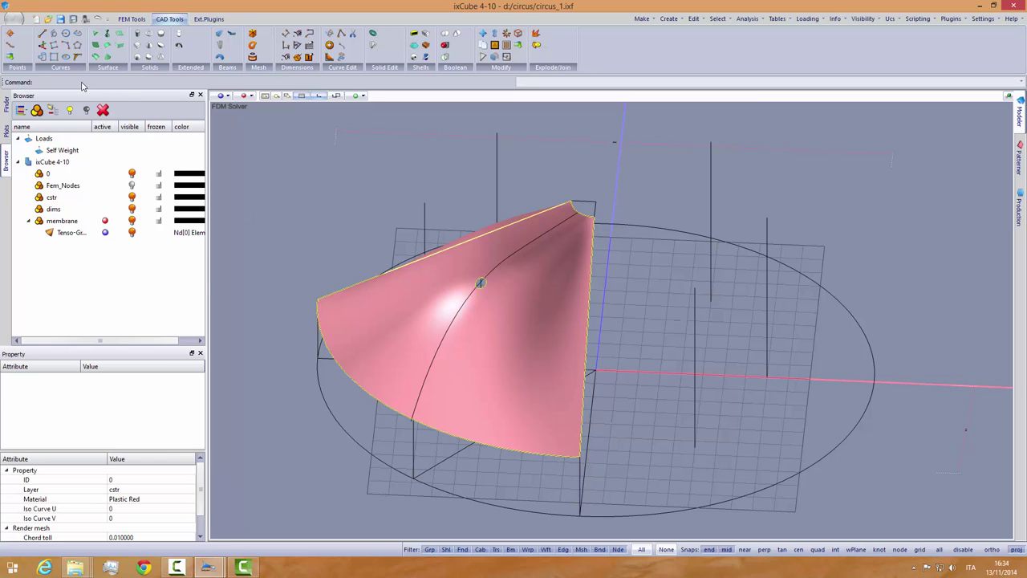
click(132, 18)
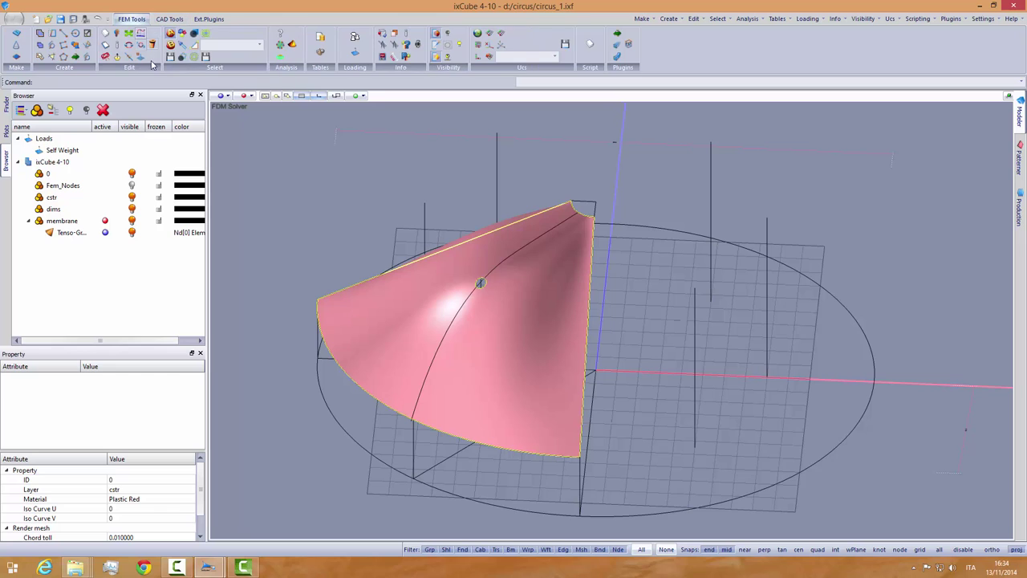
click(41, 58)
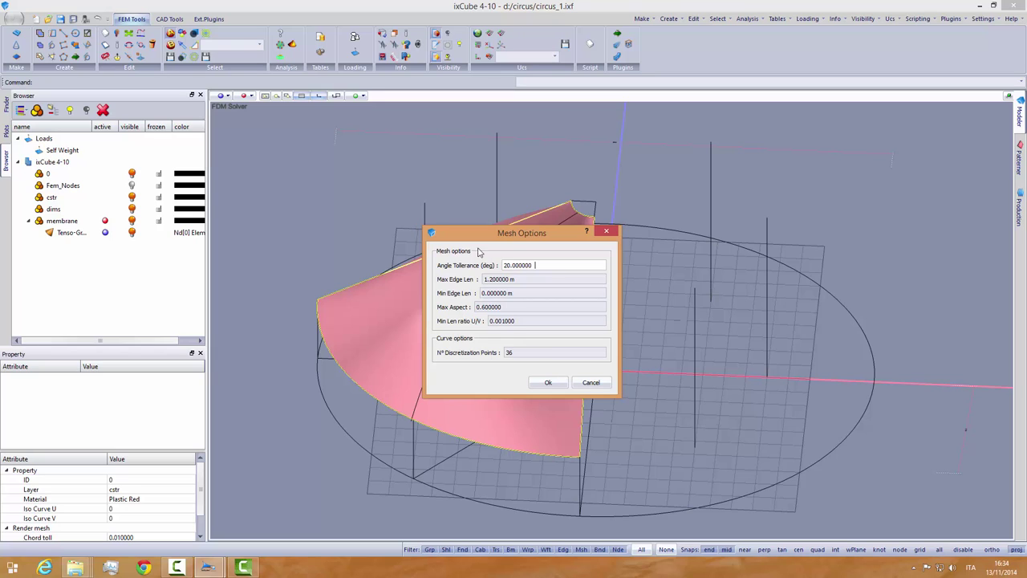
click(496, 279)
key(Tab)
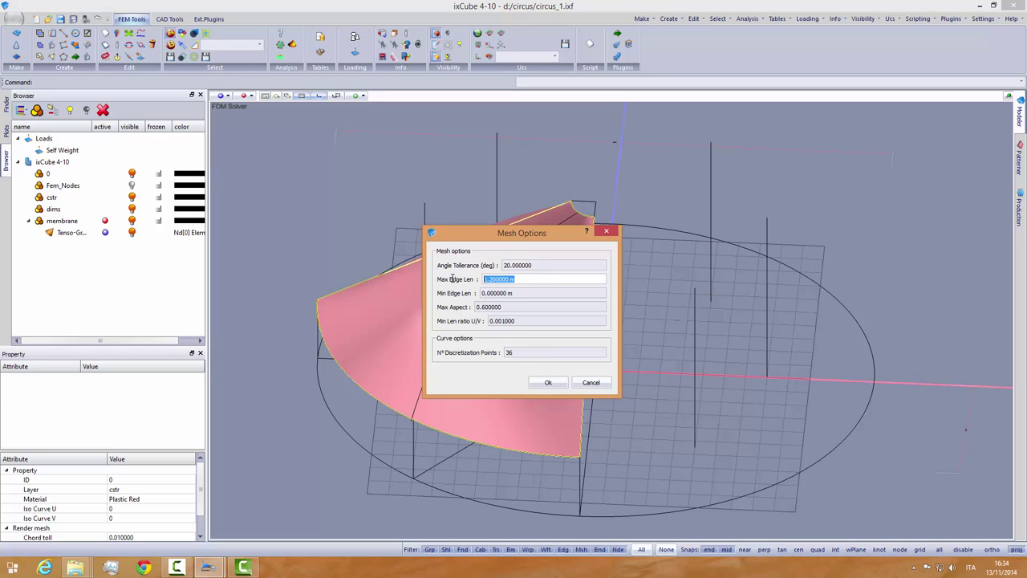
text(1)
key(Tab)
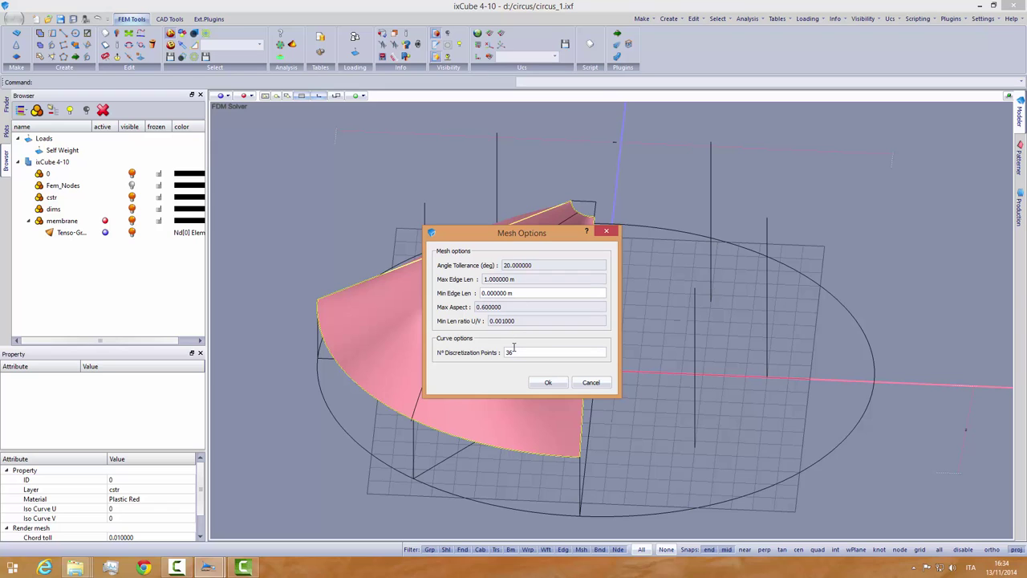
click(543, 381)
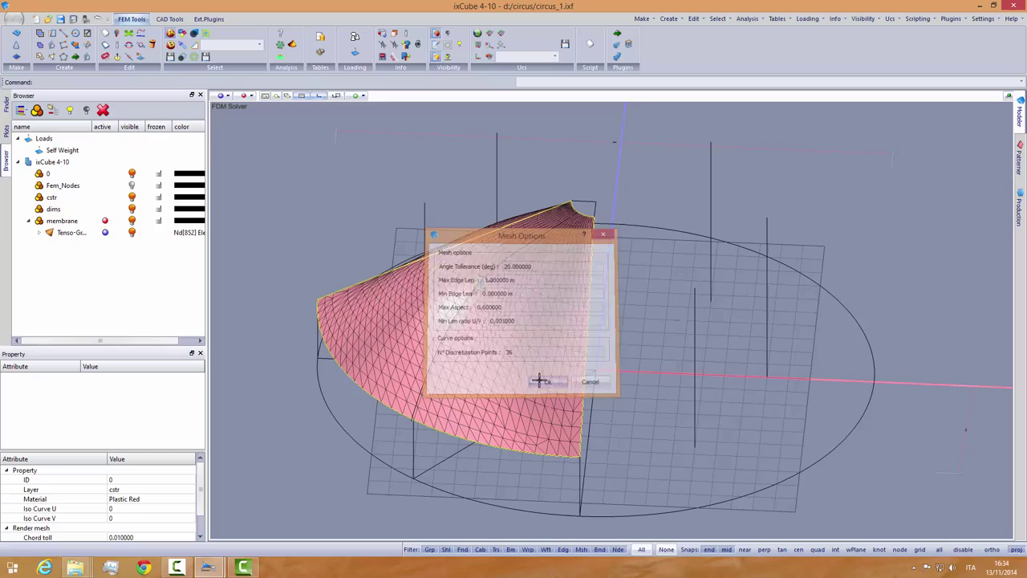
middle_drag(479, 282, 598, 299)
scroll(598, 299, up, 3)
scroll(598, 296, down, 4)
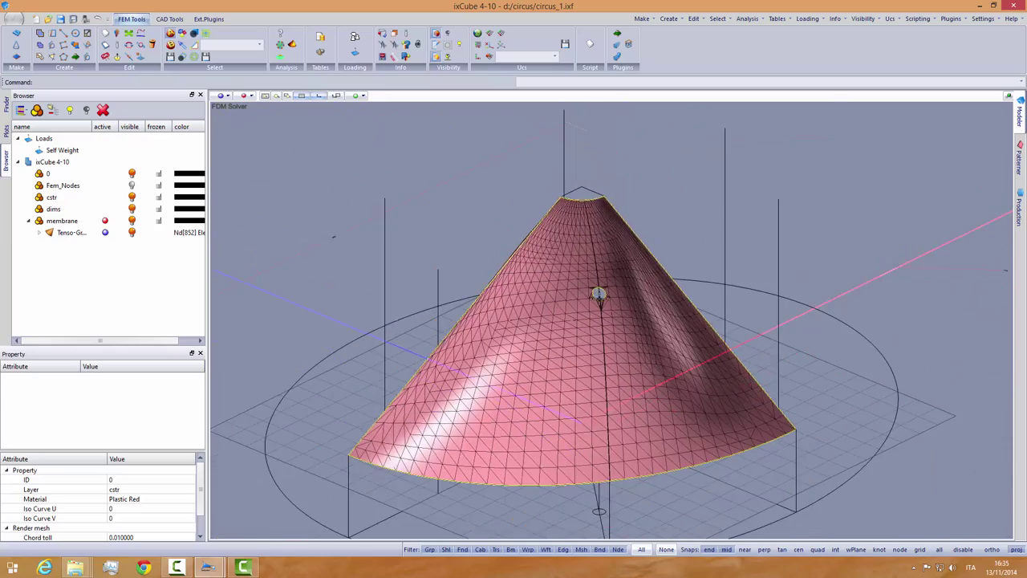
middle_drag(562, 360, 461, 366)
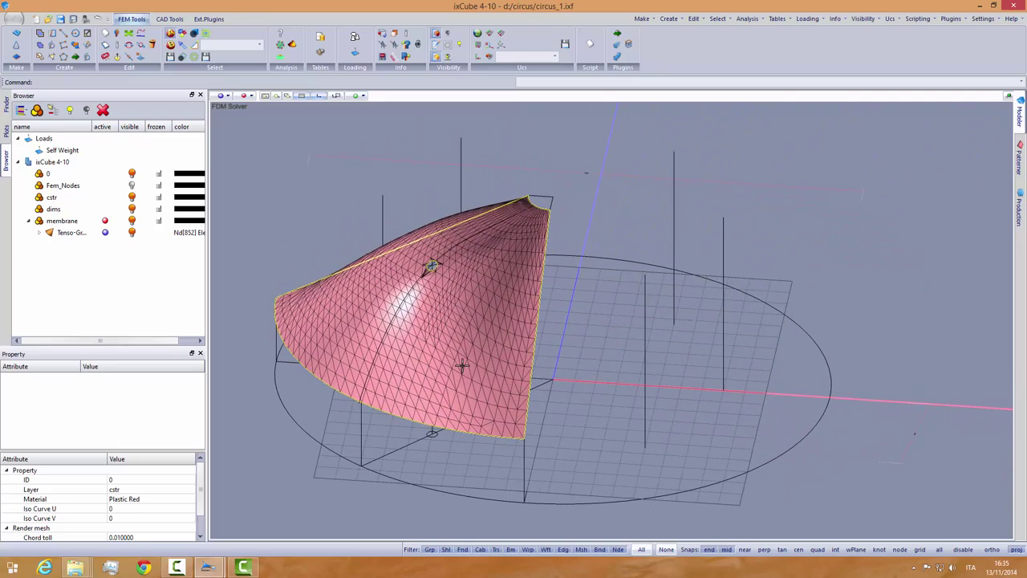
click(277, 265)
middle_drag(290, 273, 314, 301)
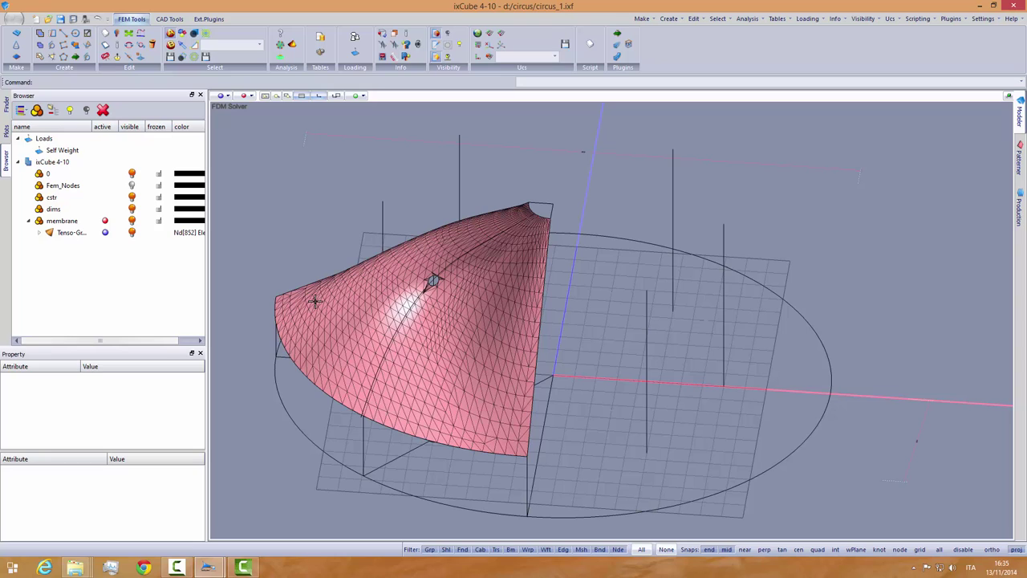
Step: Generate boundary cables around the meshed membrane with Boundary Mesh, using a maximum deviation of 30 degrees
click(71, 234)
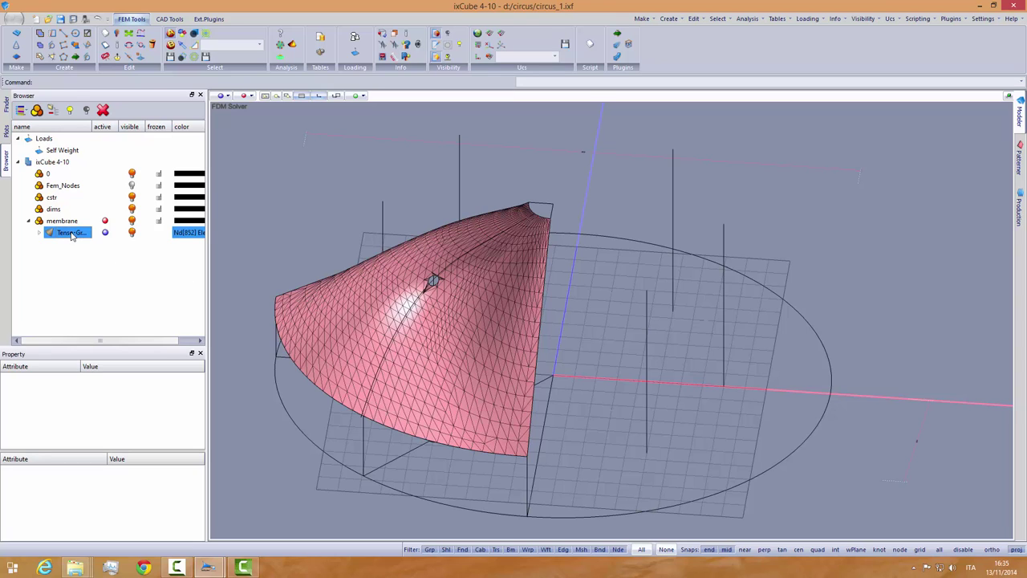
click(40, 36)
middle_drag(278, 197, 278, 216)
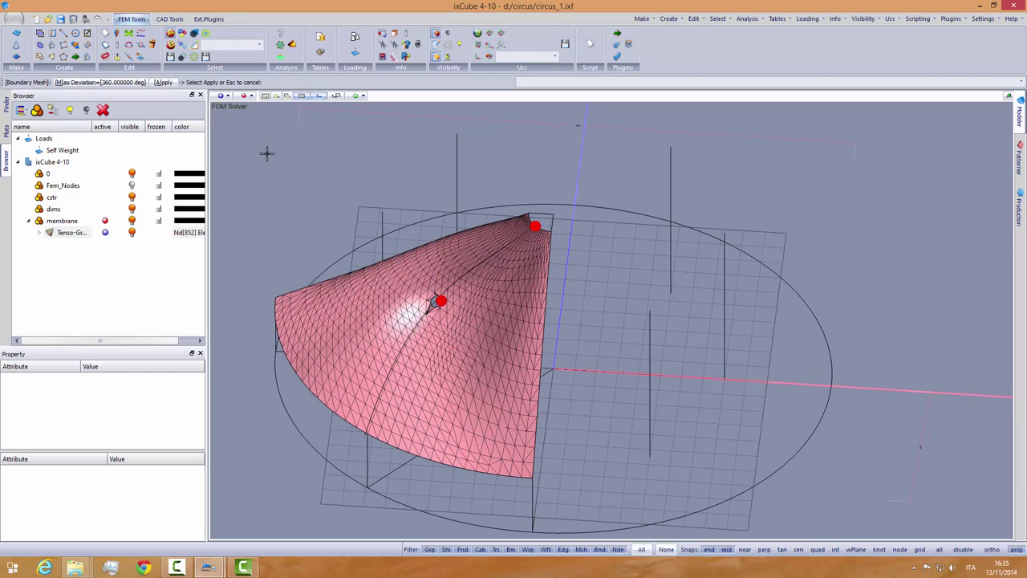
click(137, 82)
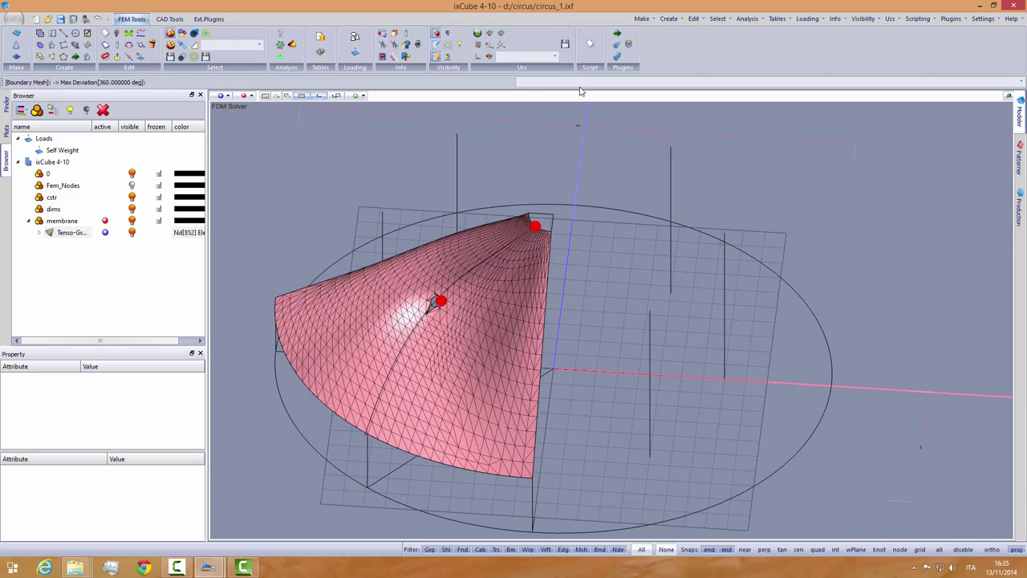
click(556, 83)
text(30)
key(Return)
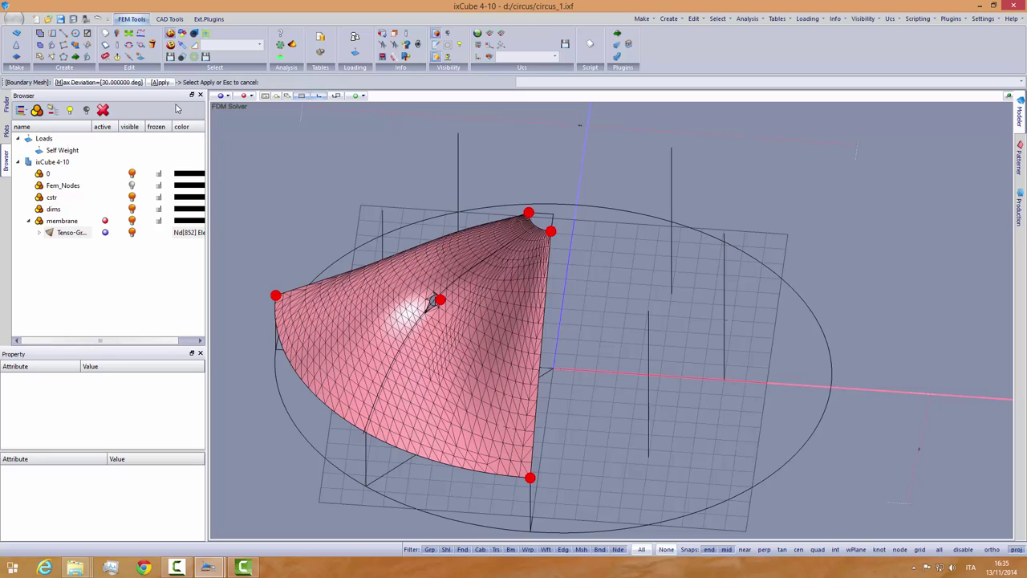
click(159, 82)
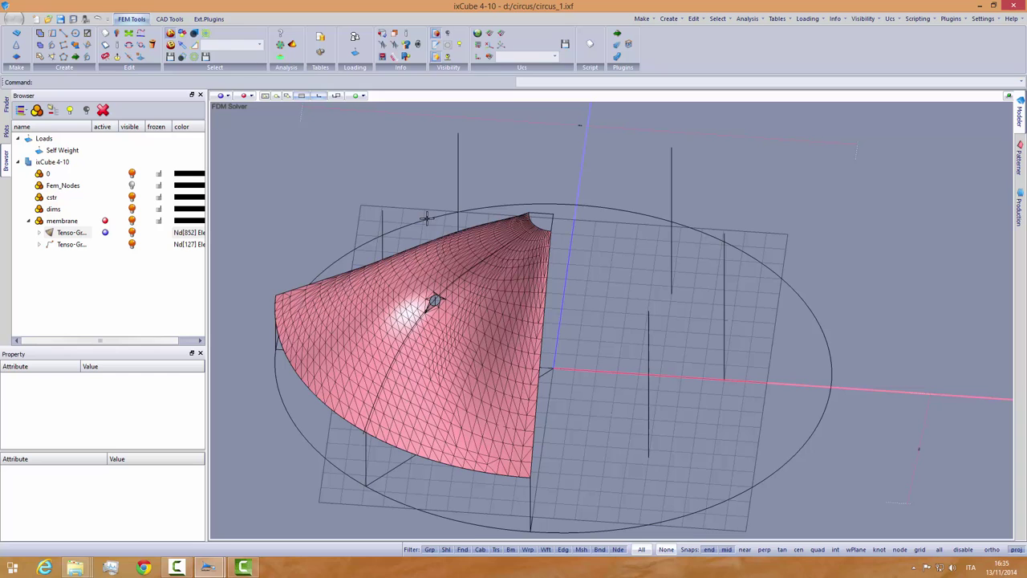
Step: Select the new boundary cable group and examine its chains along the membrane's edges and mast opening
double_click(68, 247)
scroll(398, 306, down, 2)
middle_drag(360, 332, 400, 291)
click(266, 95)
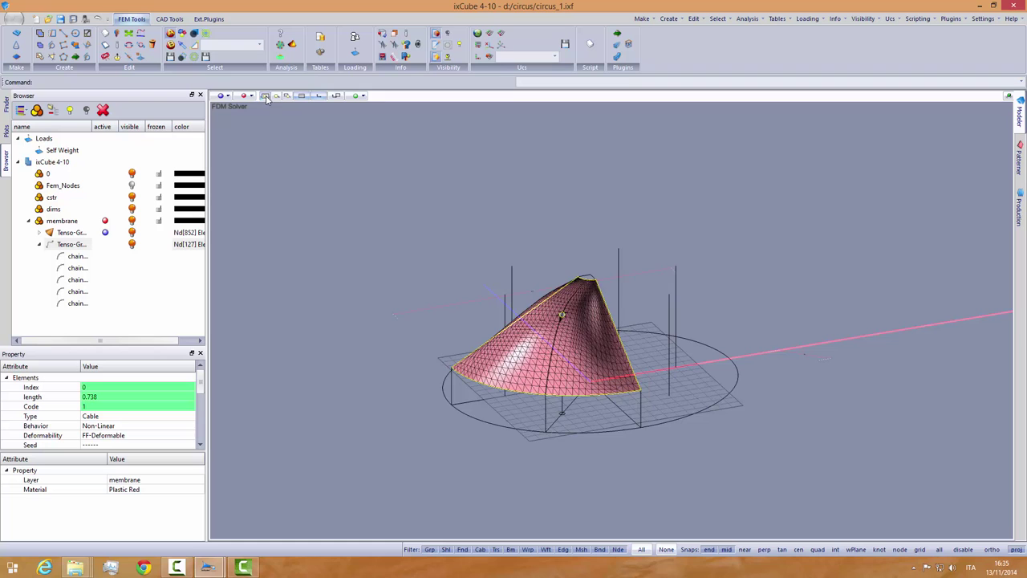
middle_drag(493, 297, 459, 377)
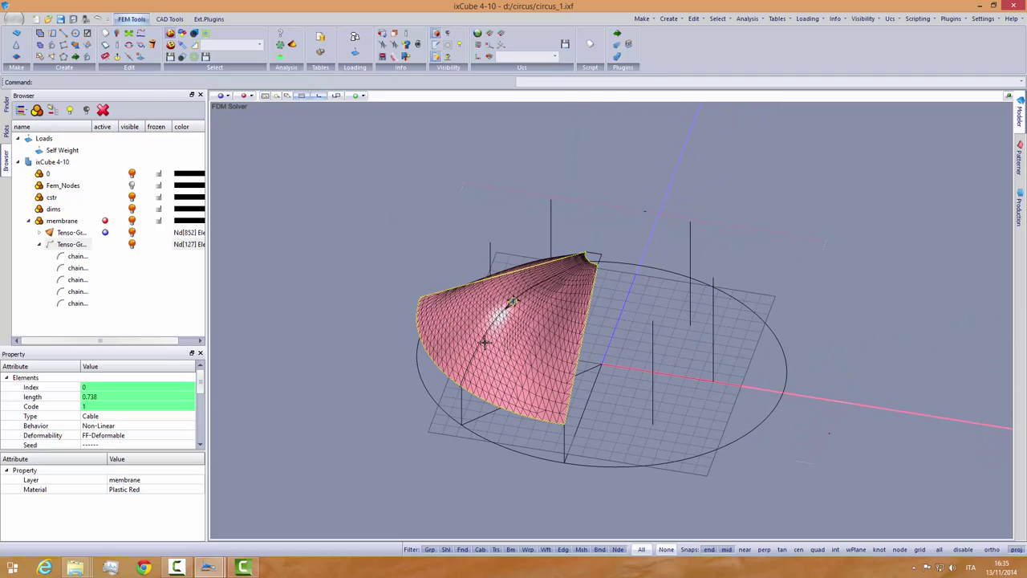
click(343, 313)
middle_drag(394, 344, 402, 305)
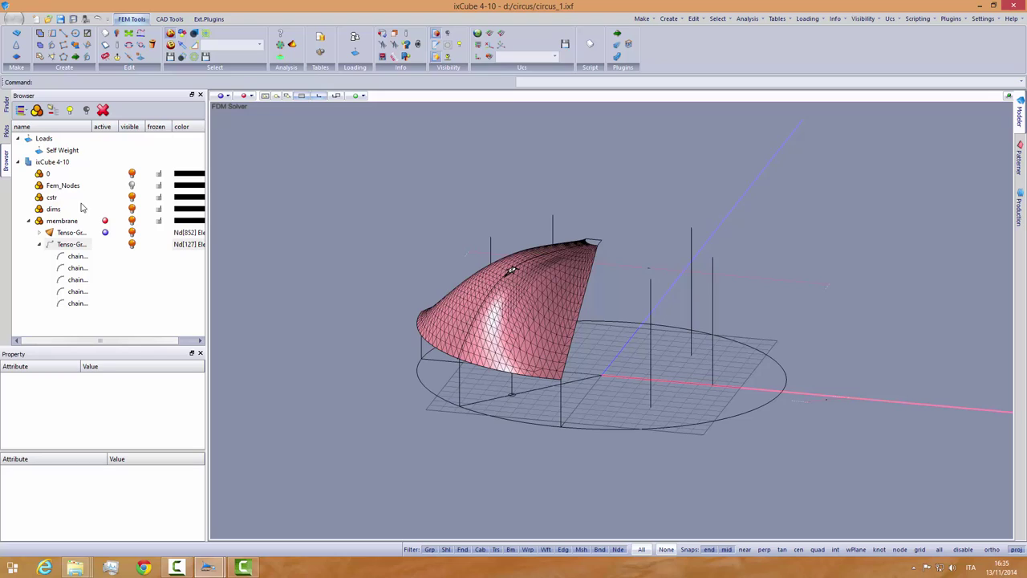
Step: Hide the cstr construction layer to leave the membrane mesh on its own
click(130, 197)
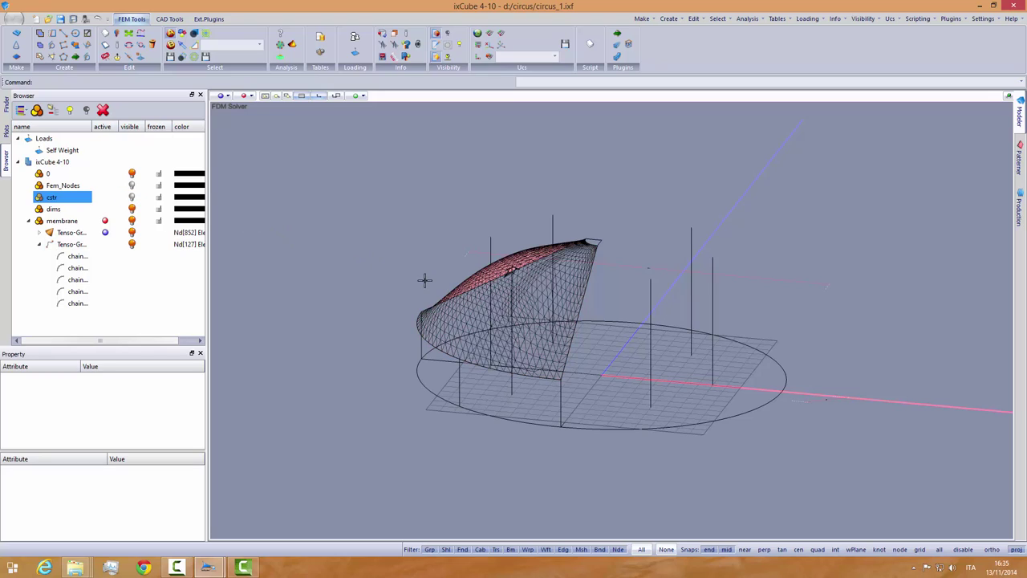
middle_drag(424, 281, 460, 324)
click(133, 232)
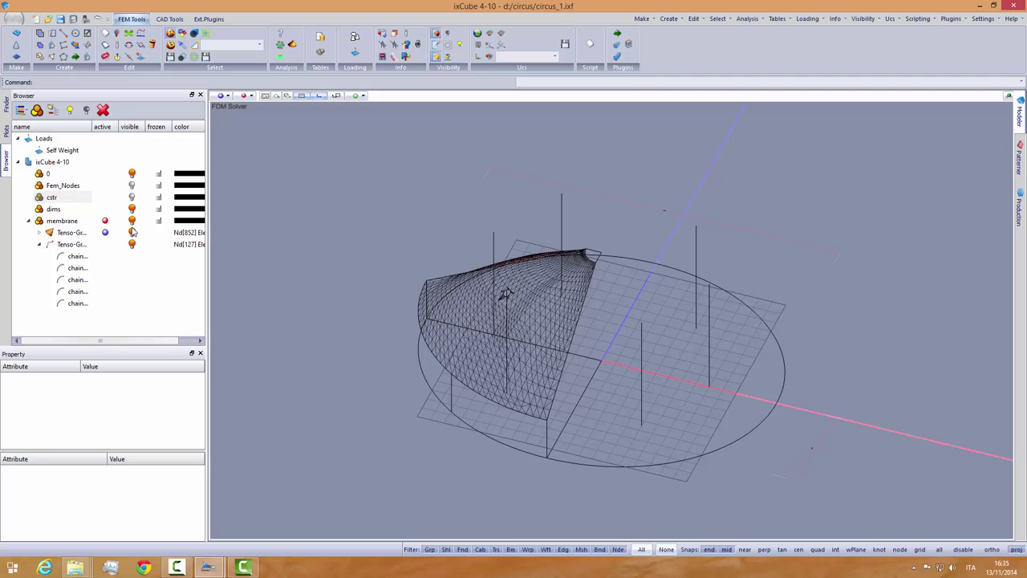
Step: Flip the face orientation of the membrane group's mesh so its coloured side faces outwards
click(40, 234)
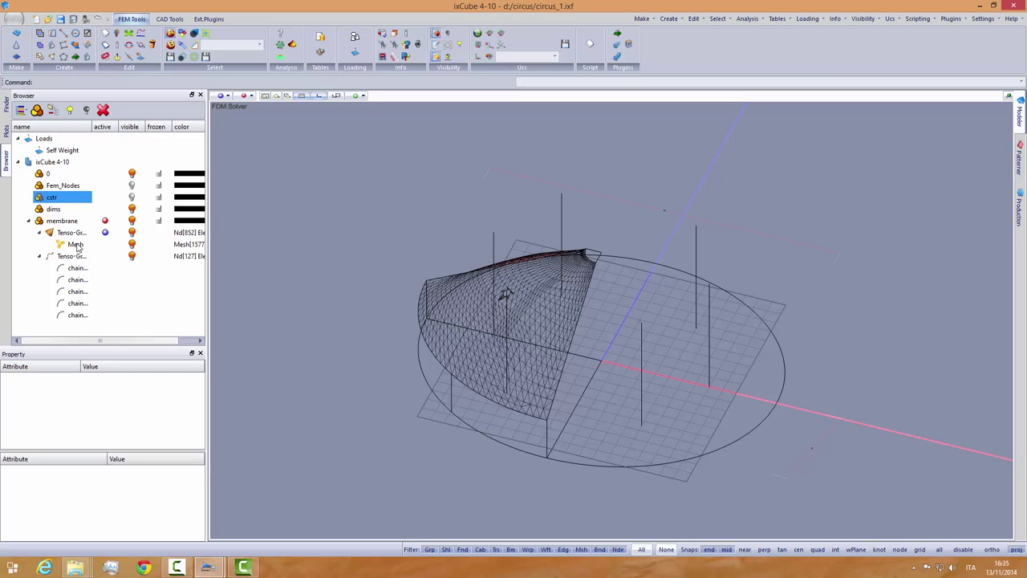
click(77, 245)
middle_drag(326, 292, 272, 225)
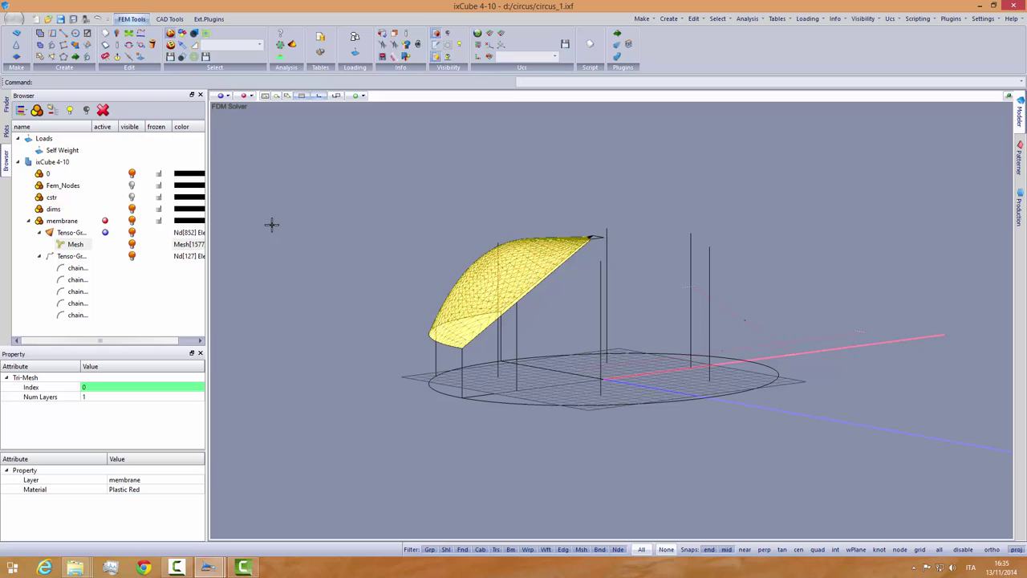
click(117, 56)
key(Escape)
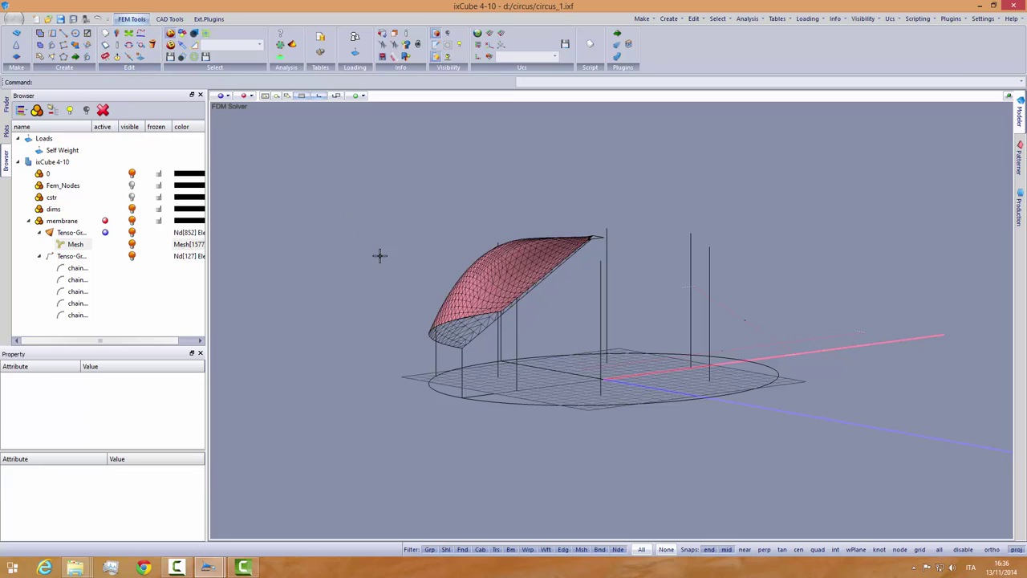
middle_drag(379, 256, 418, 300)
middle_drag(505, 293, 436, 313)
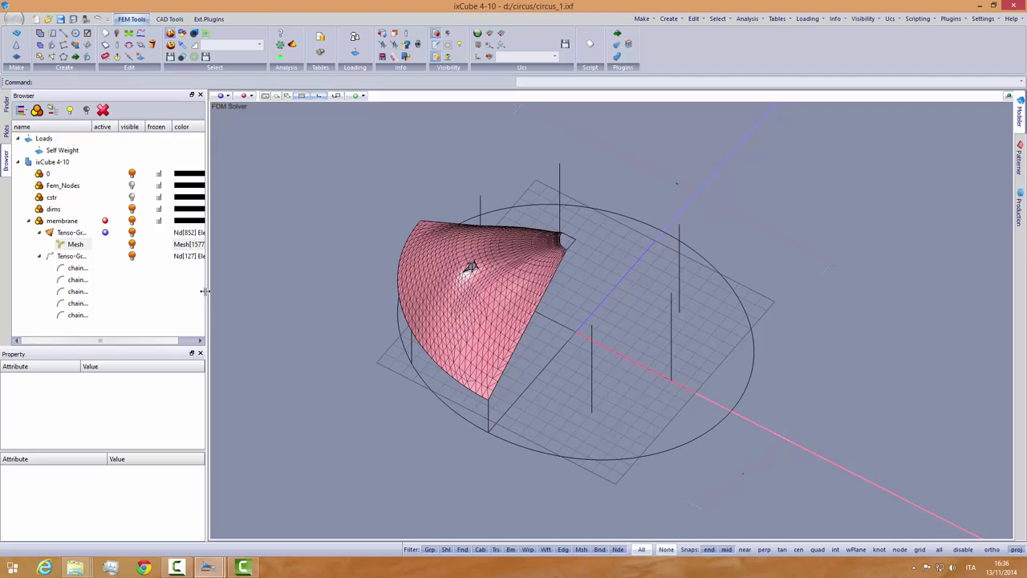
Step: Mirror a copy of the membrane mesh group and its boundary cable group about the line from the origin to the membrane's front corner post base
click(40, 232)
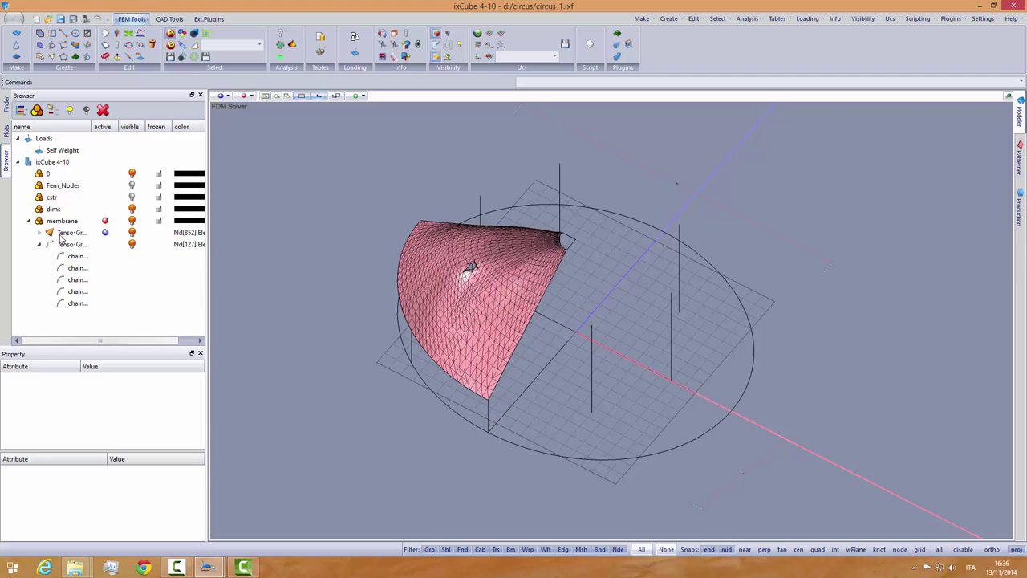
click(40, 245)
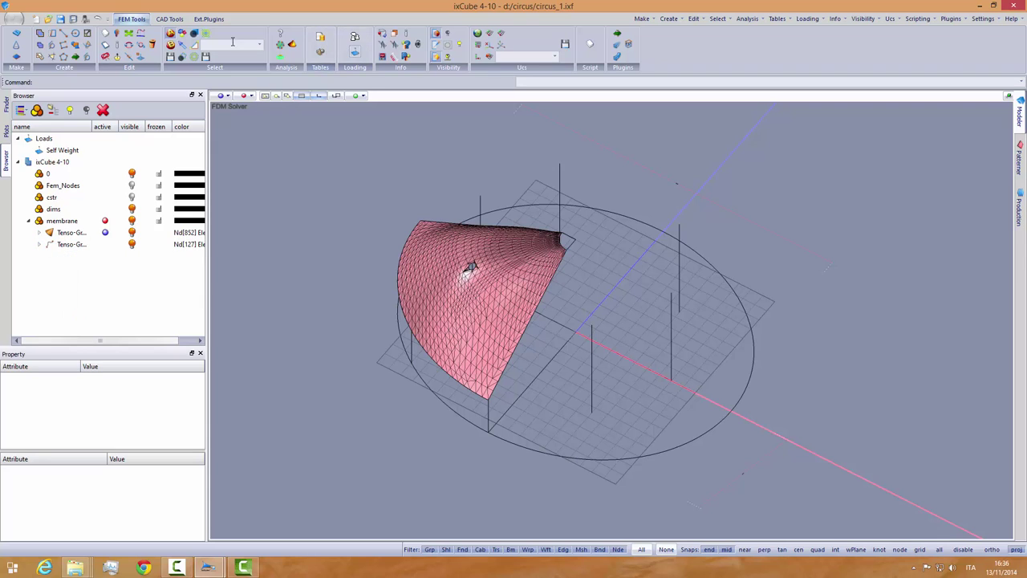
click(169, 20)
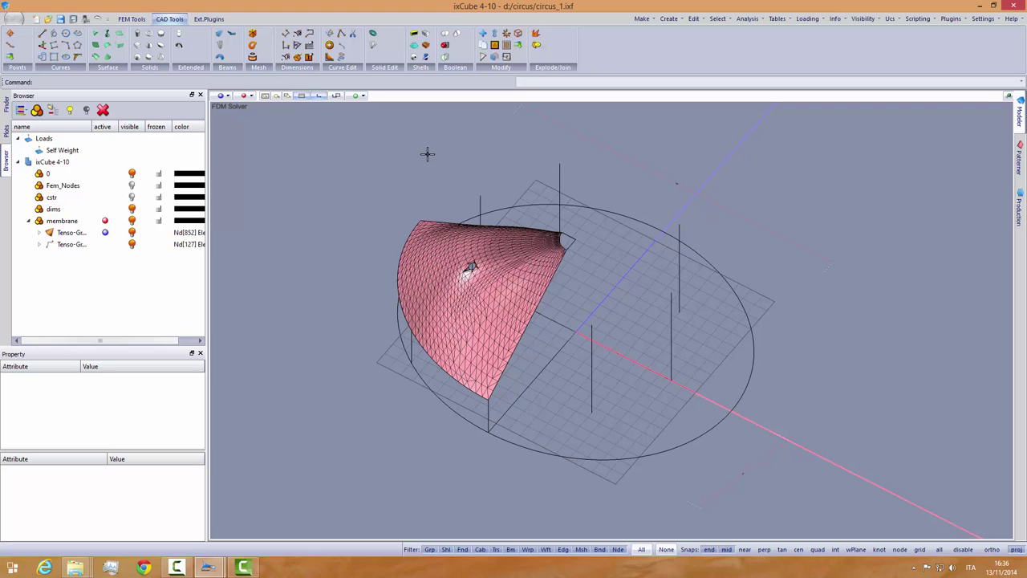
double_click(70, 233)
double_click(70, 257)
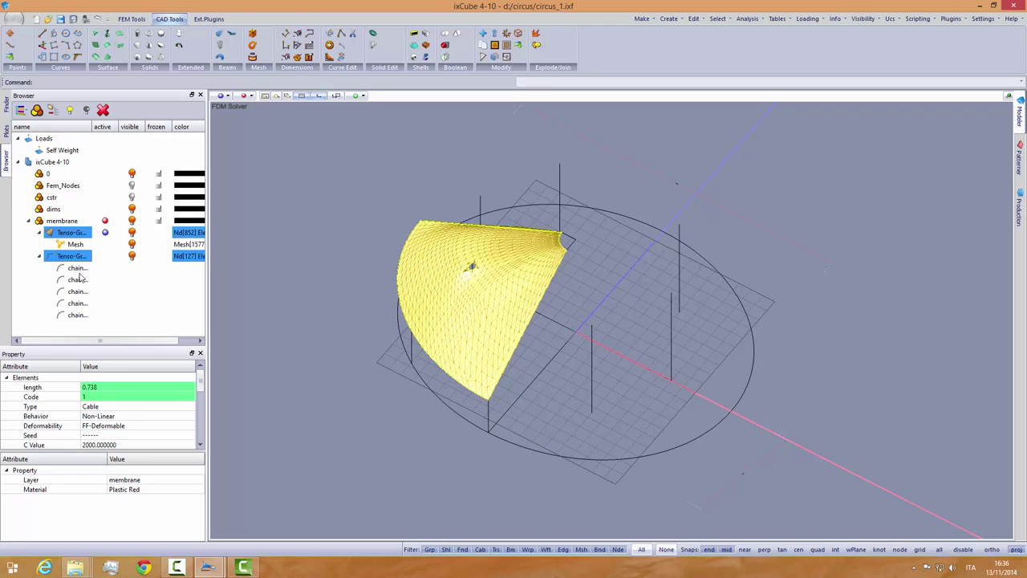
click(344, 366)
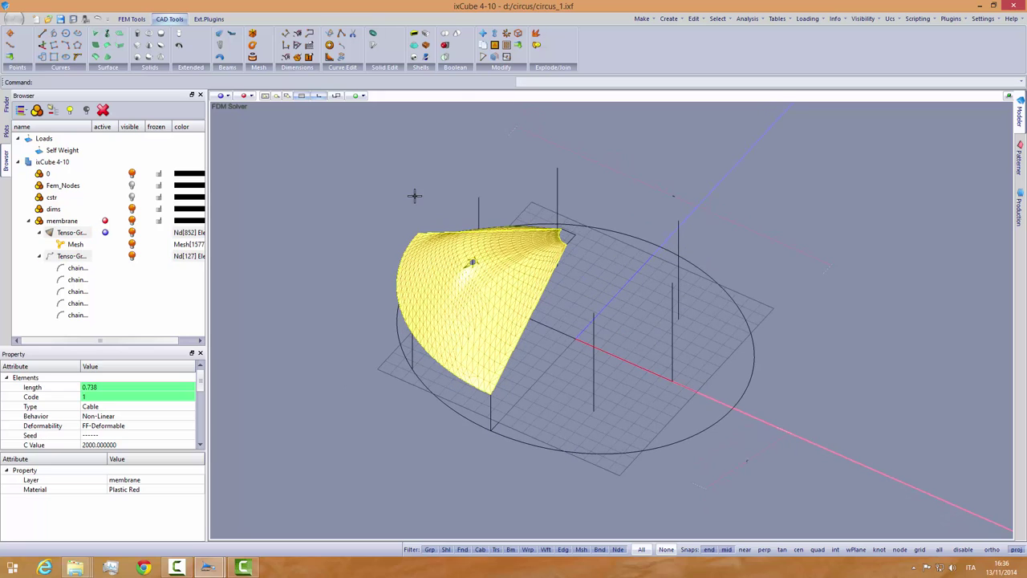
click(495, 46)
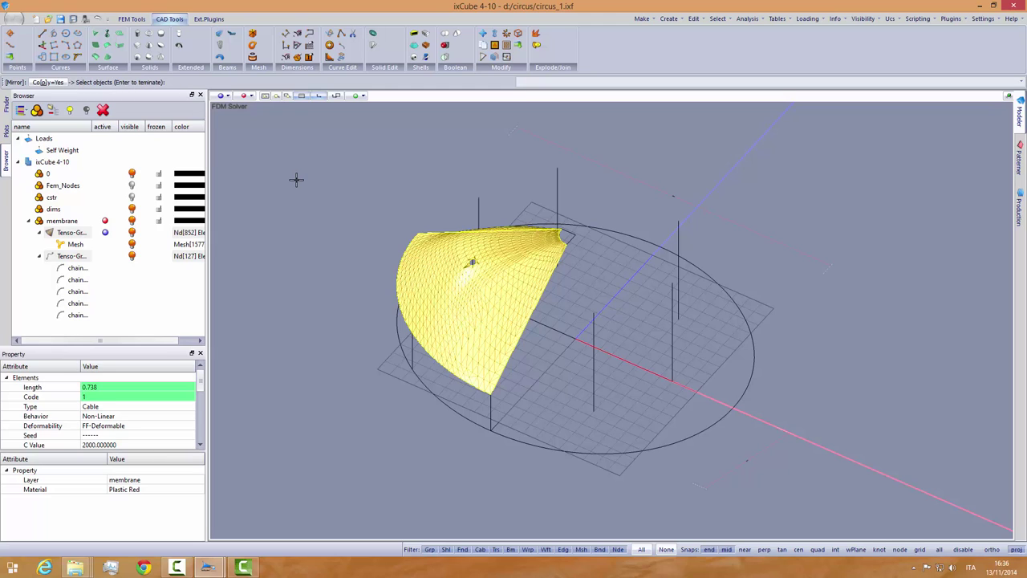
key(Return)
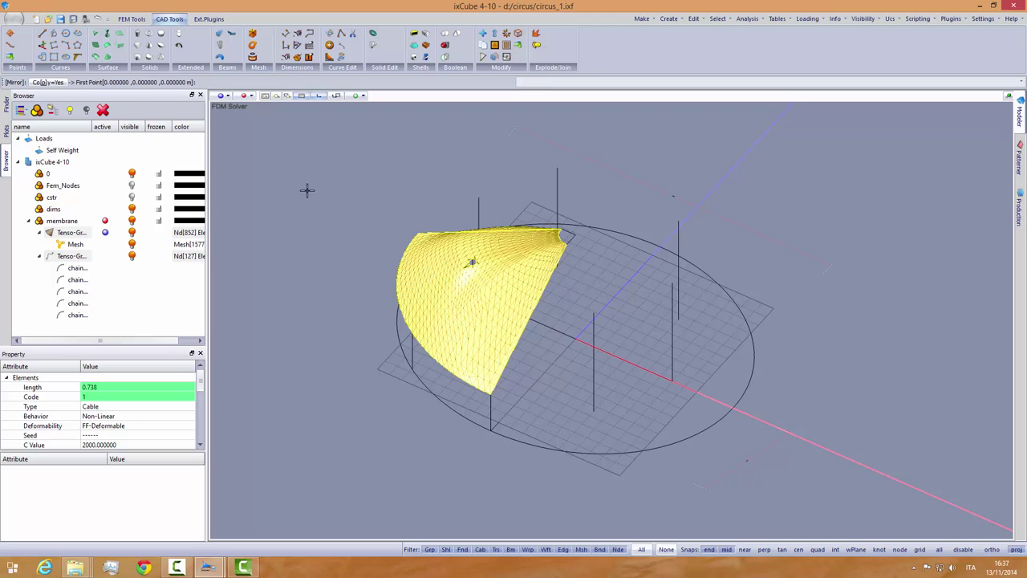
click(574, 338)
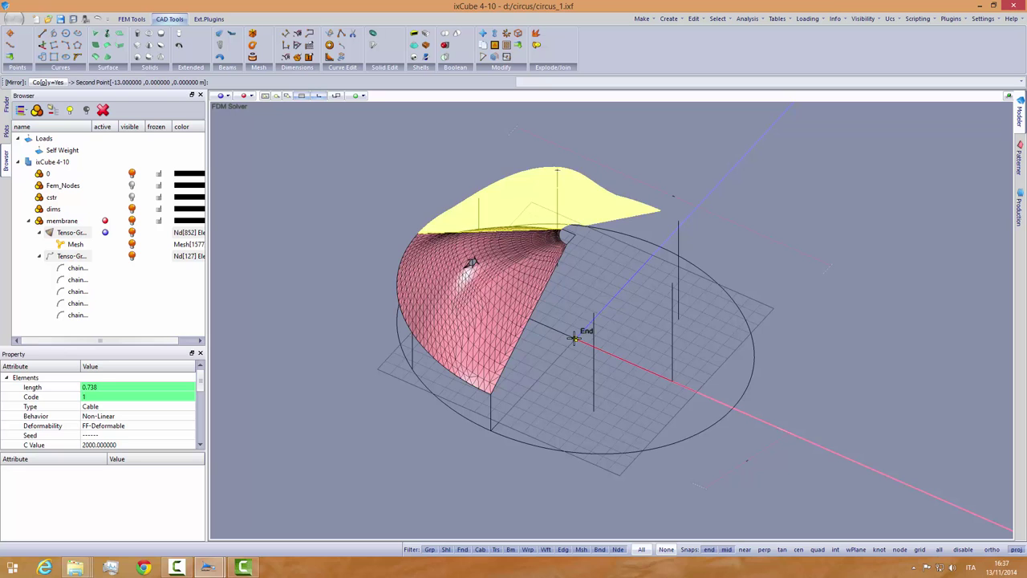
click(491, 430)
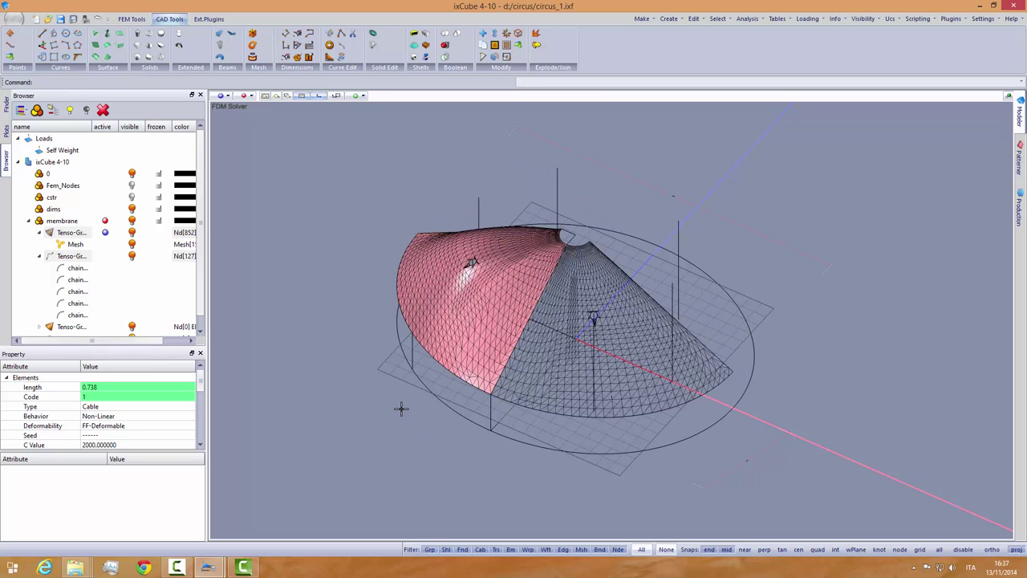
Step: Flip the face orientation of the mirrored quarter's mesh, Mesh 2, so its coloured side faces outwards
mouse_move(402, 409)
middle_down()
mouse_move(556, 392)
mouse_move(394, 298)
mouse_move(404, 390)
middle_up()
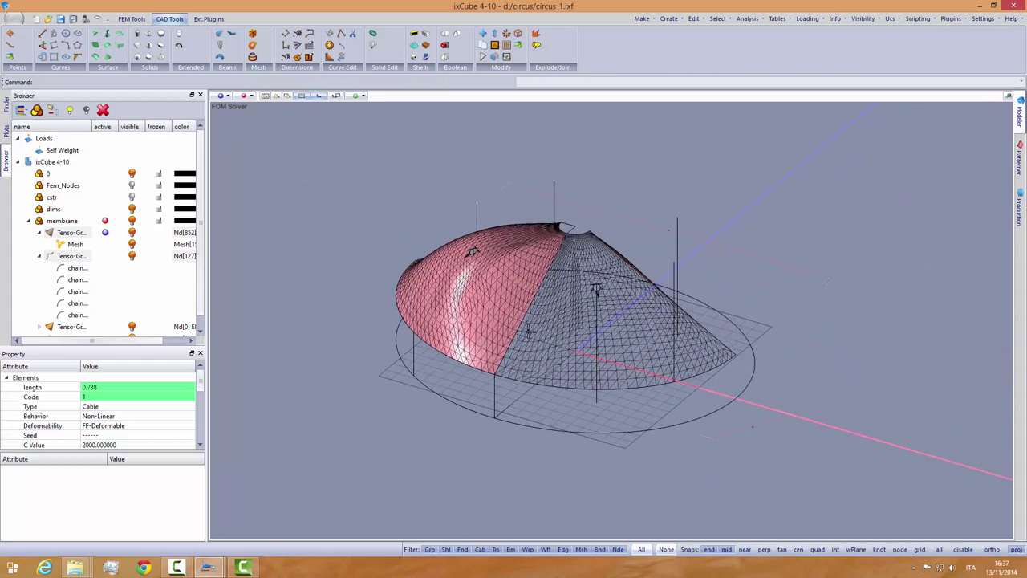
middle_drag(535, 327, 535, 350)
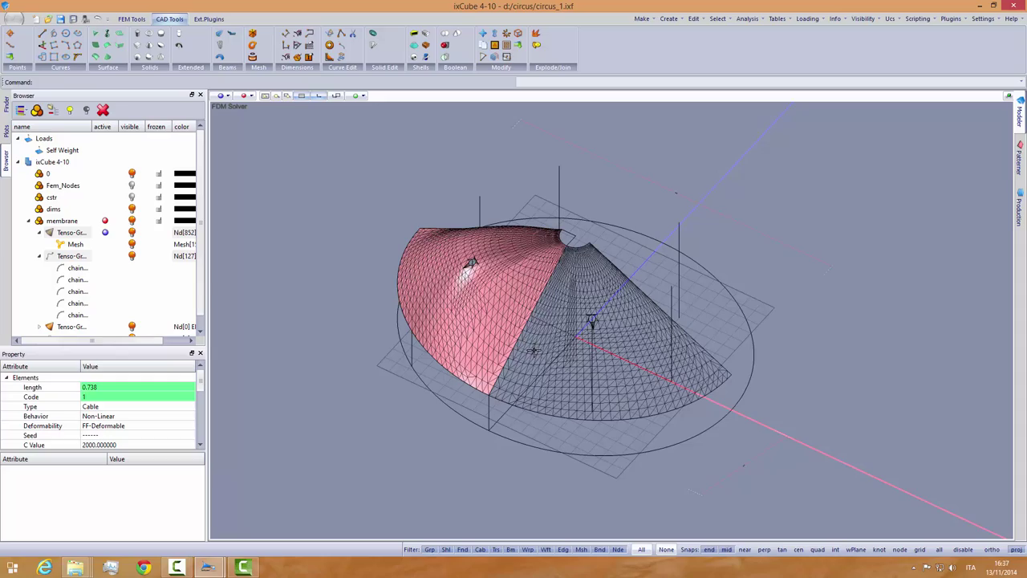
middle_drag(569, 379, 505, 345)
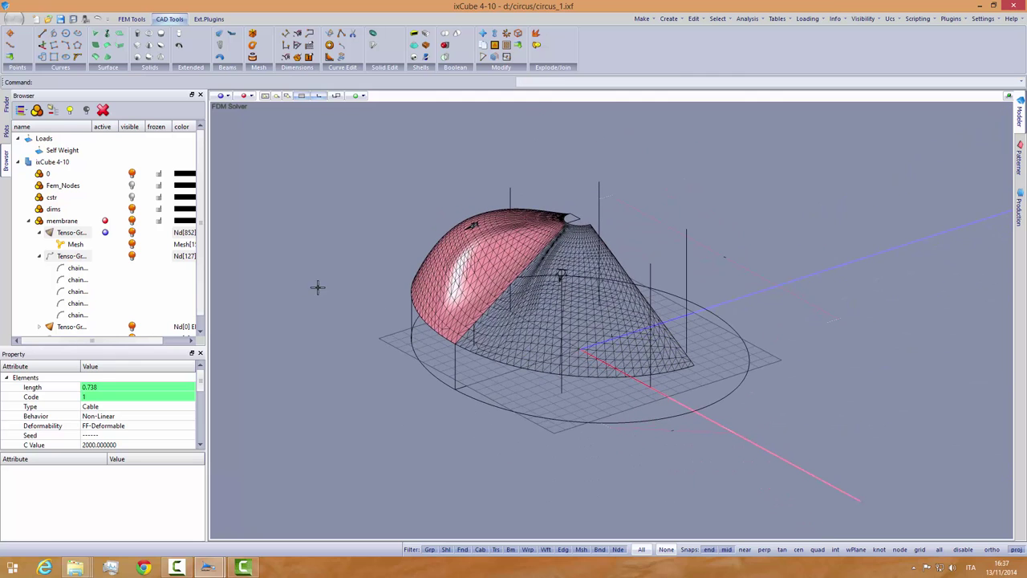
click(40, 256)
click(40, 268)
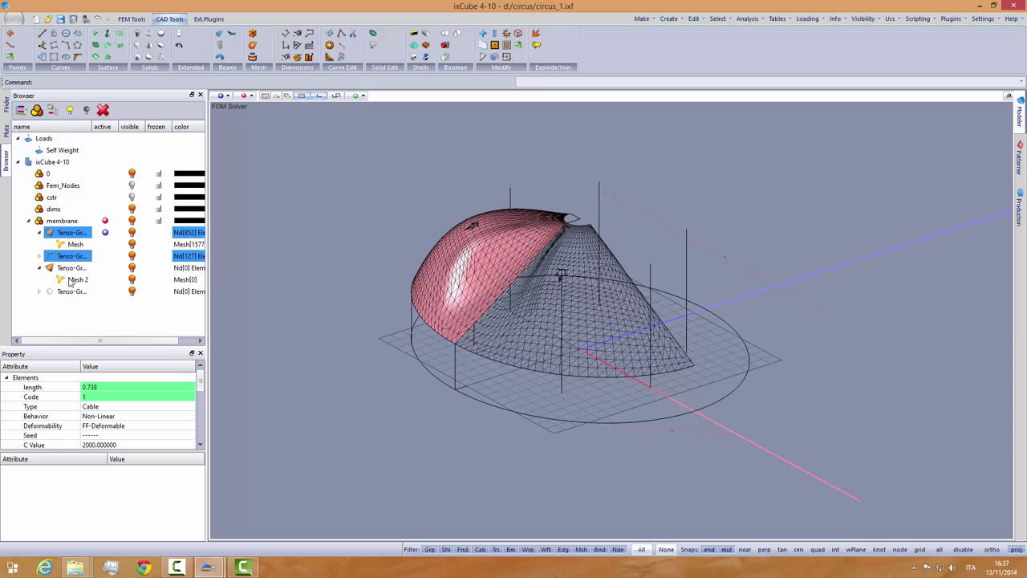
click(70, 280)
middle_drag(512, 387, 356, 363)
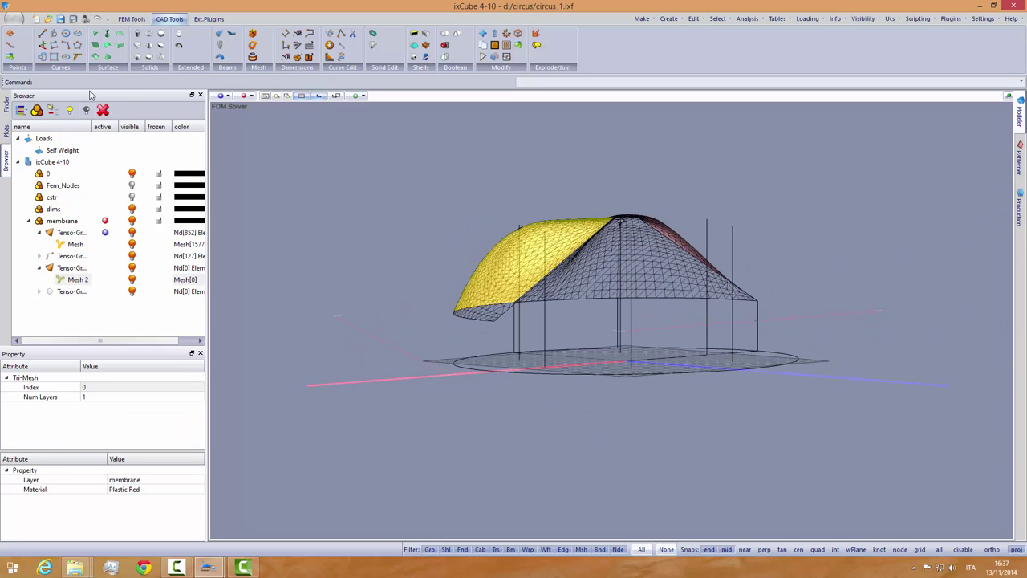
click(131, 19)
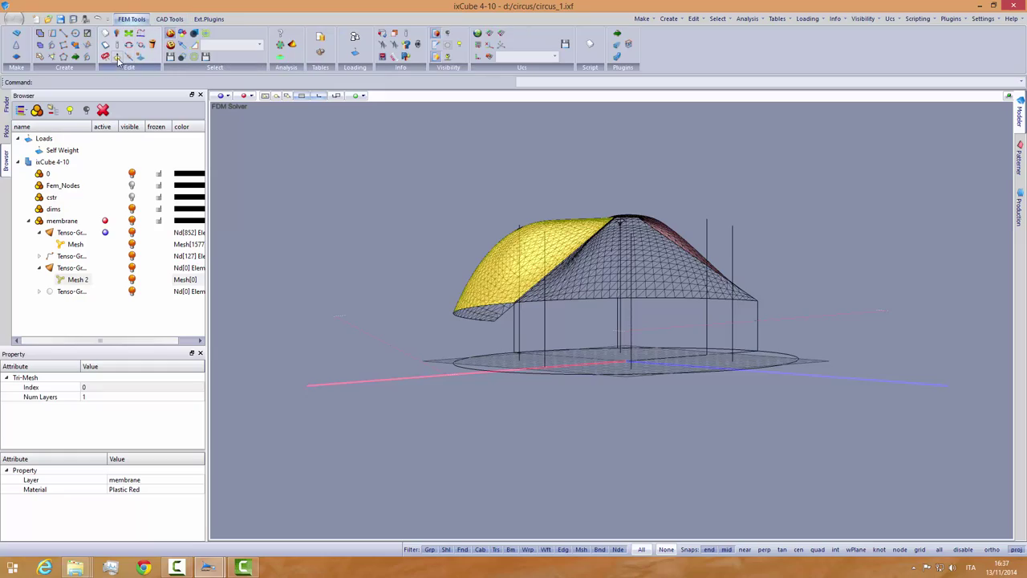
key(Escape)
middle_drag(389, 277, 554, 303)
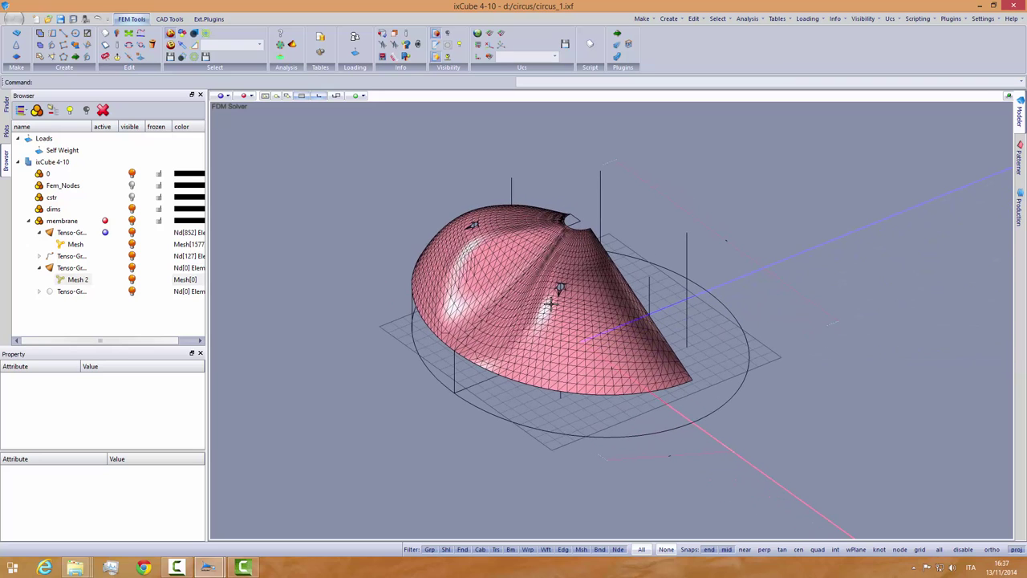
Step: Mirror a copy of both membrane groups and both boundary cable groups about the open edge's ground line to complete the full tent
click(39, 232)
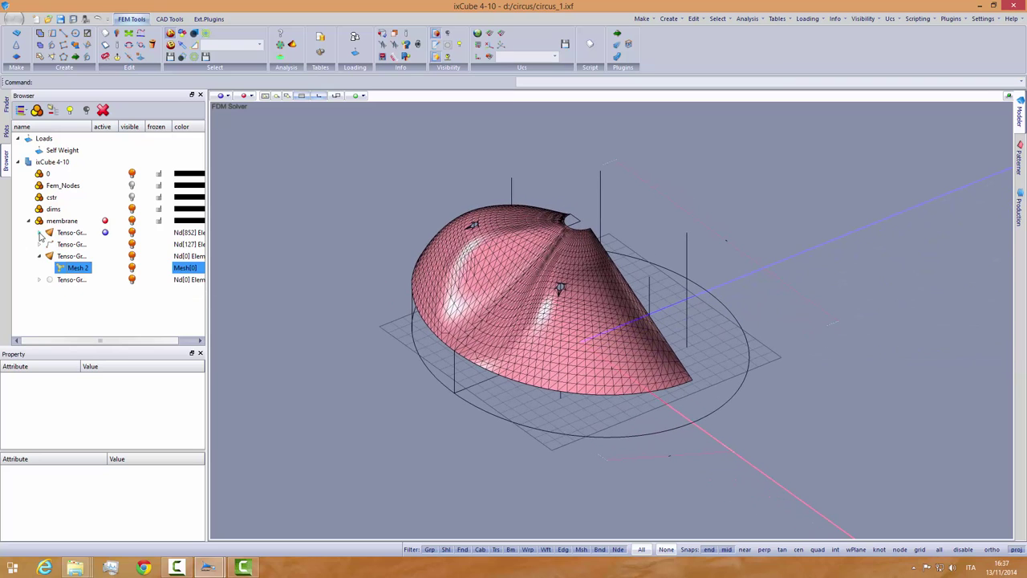
double_click(66, 232)
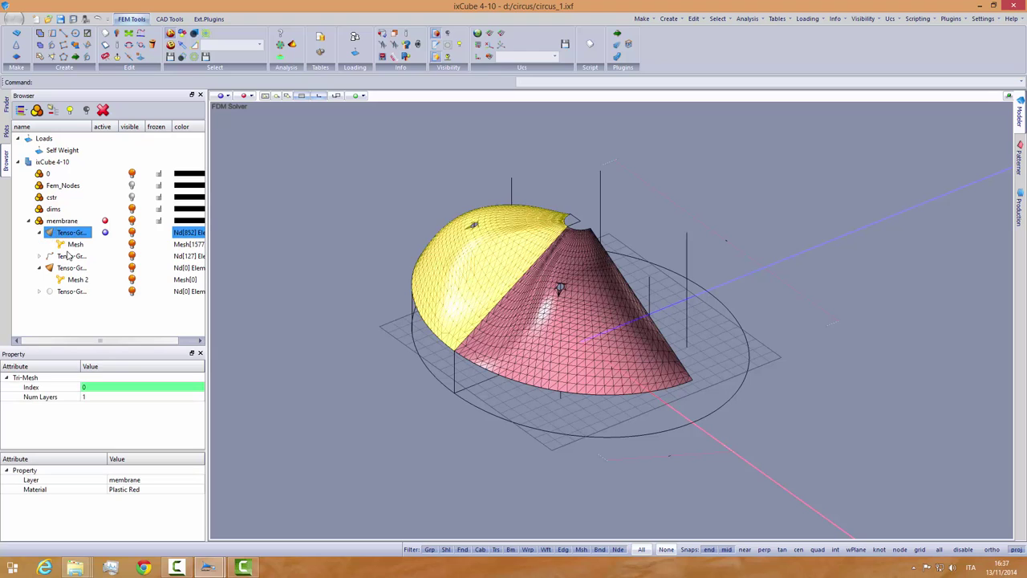
ctrl+double_click(69, 255)
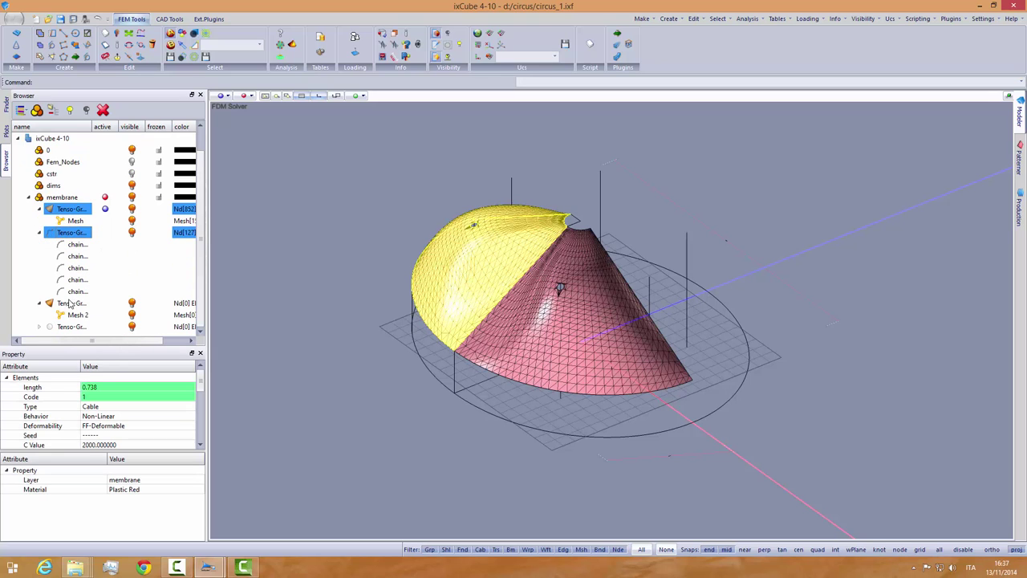
ctrl+double_click(70, 303)
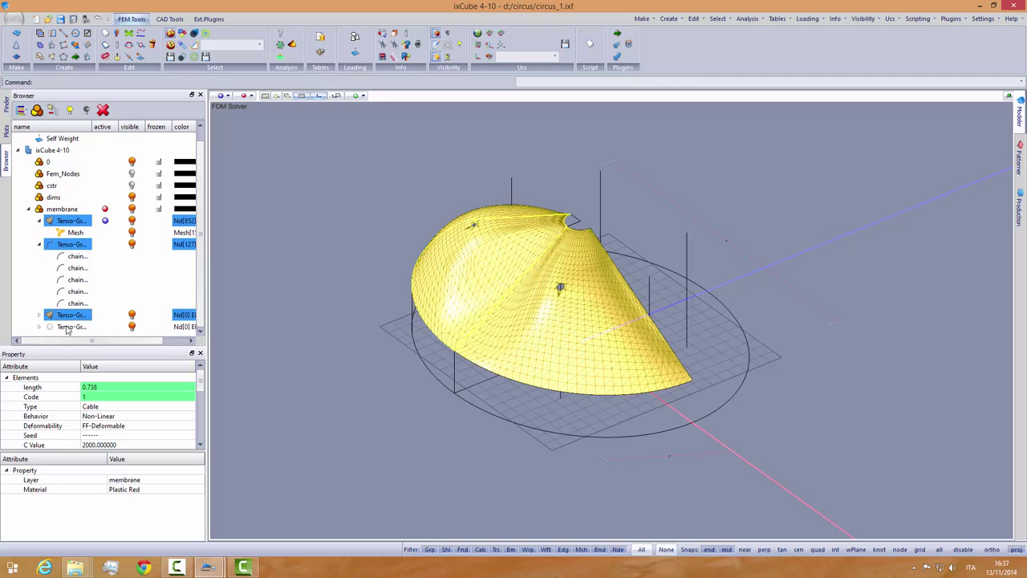
ctrl+double_click(68, 328)
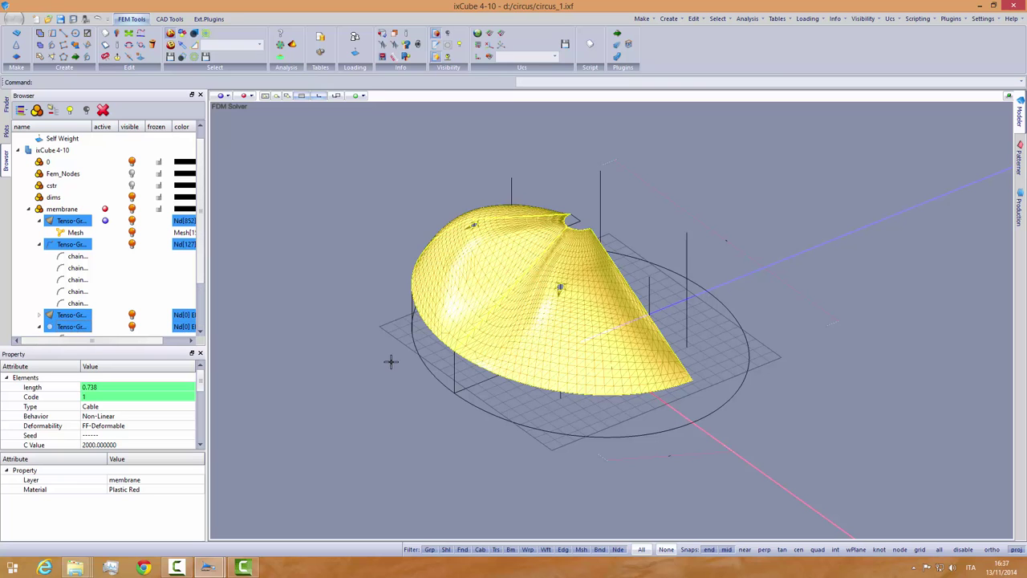
middle_drag(617, 350, 410, 354)
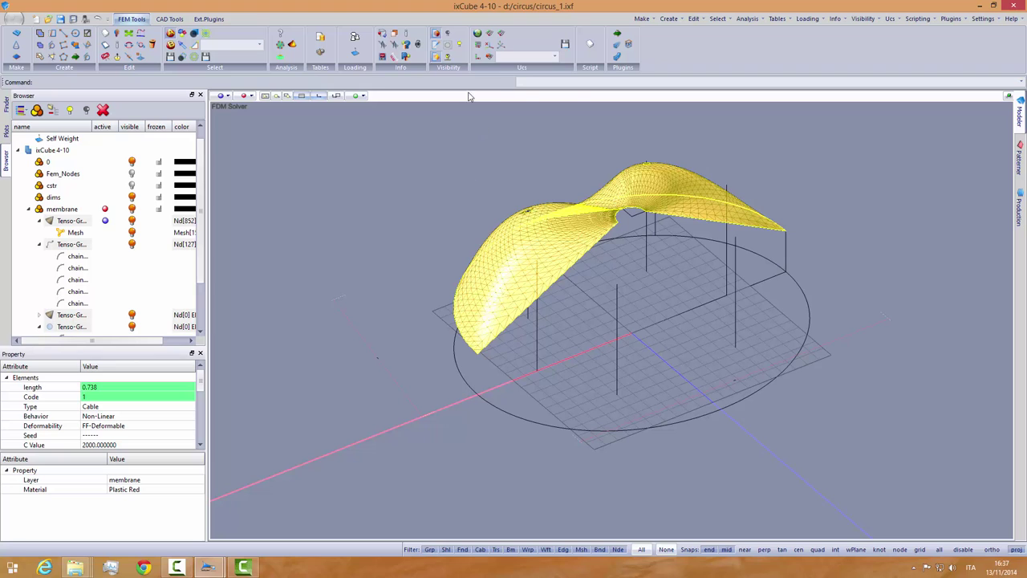
click(170, 18)
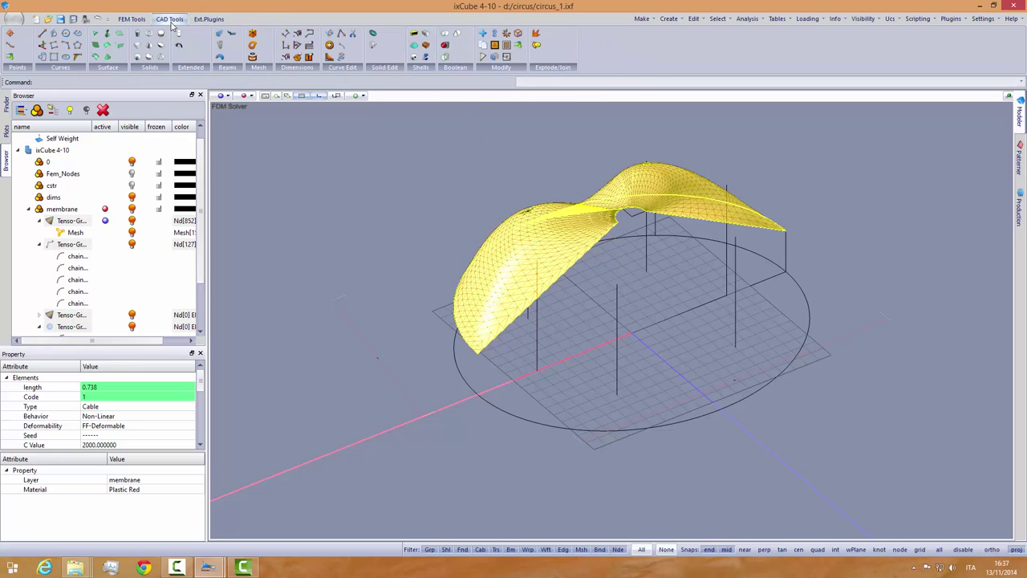
click(495, 46)
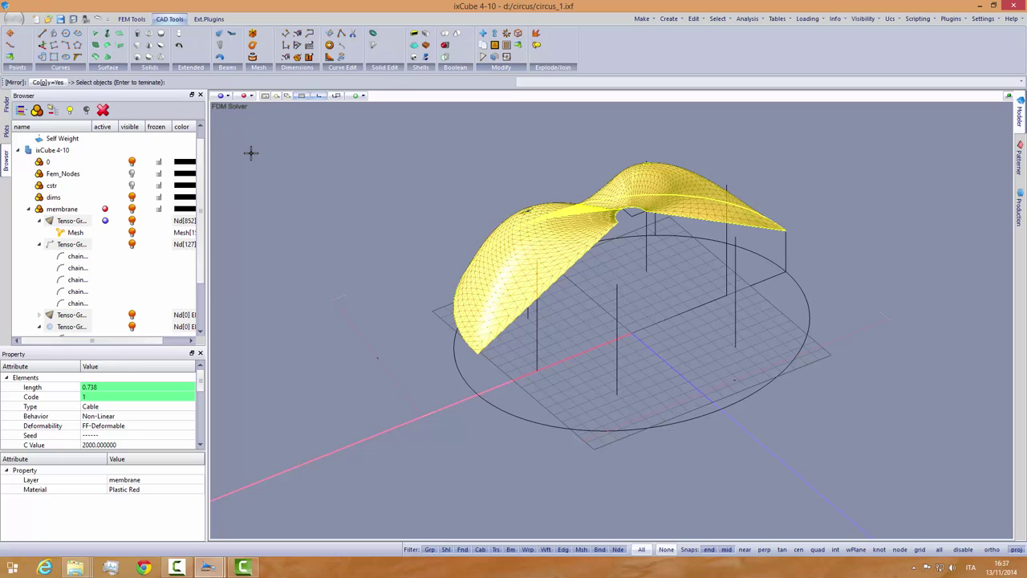
key(Return)
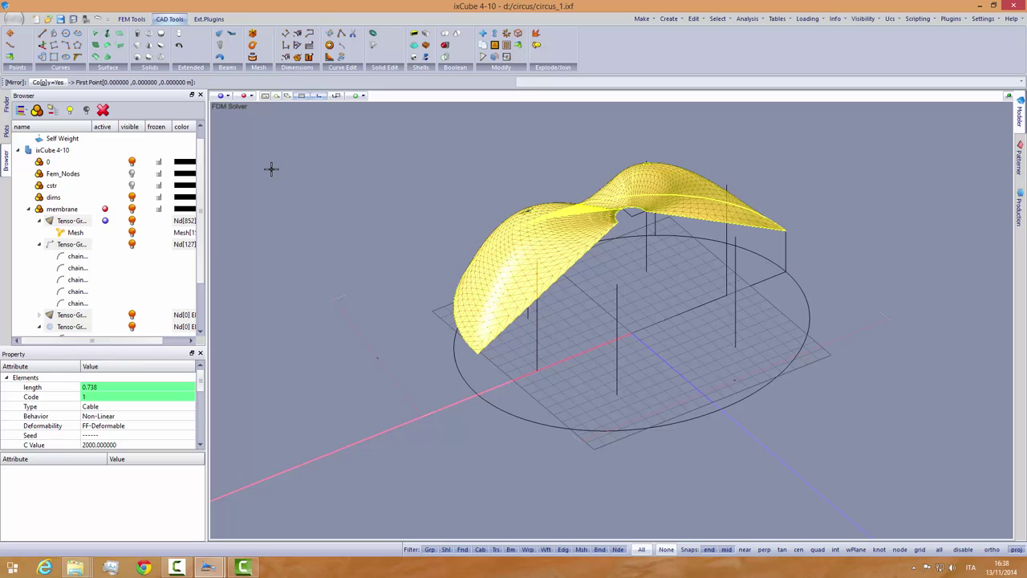
click(784, 271)
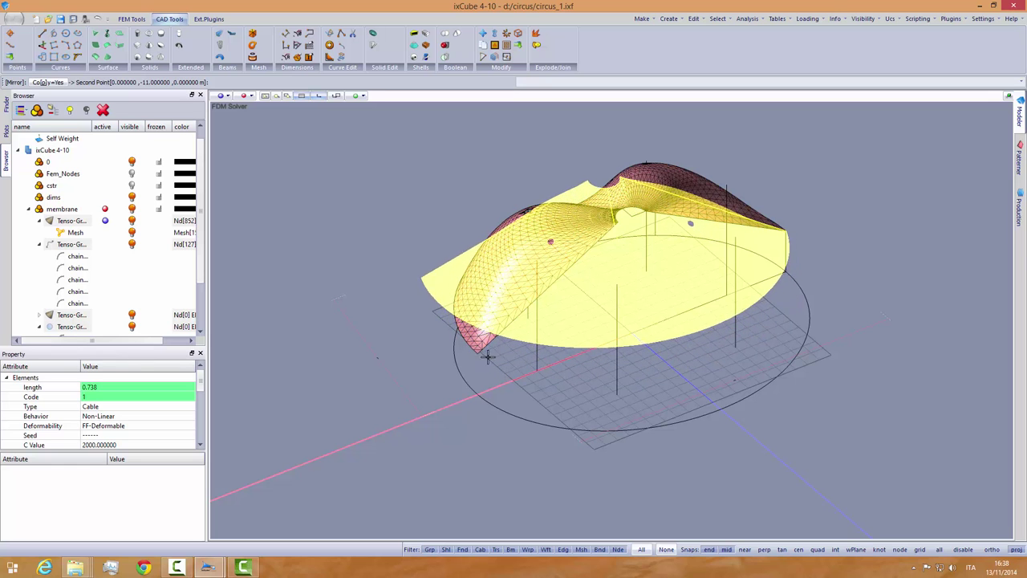
click(537, 370)
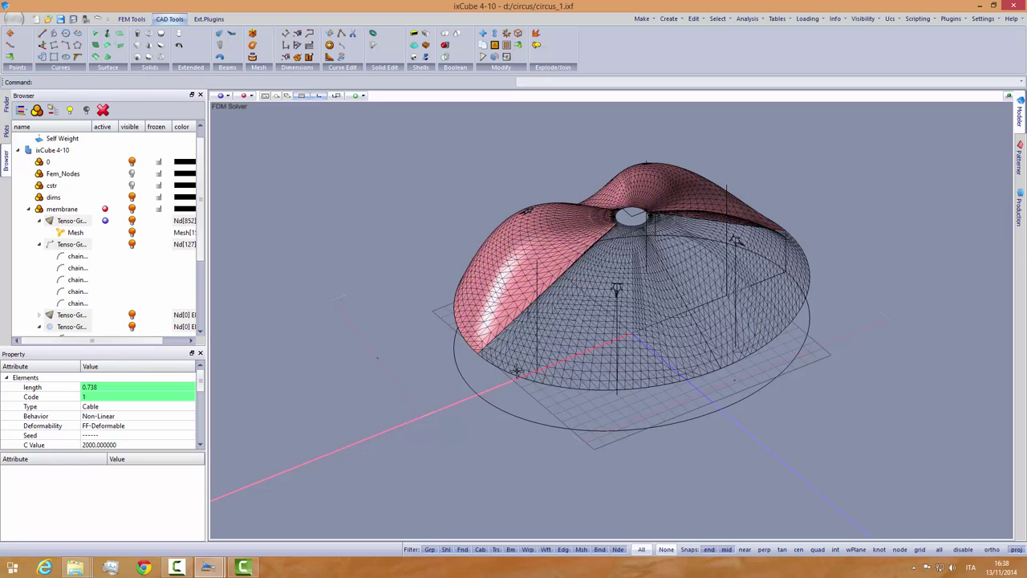
Step: Flip the face orientation of the two newly mirrored quarter meshes so their coloured sides face outwards
middle_drag(483, 370, 576, 354)
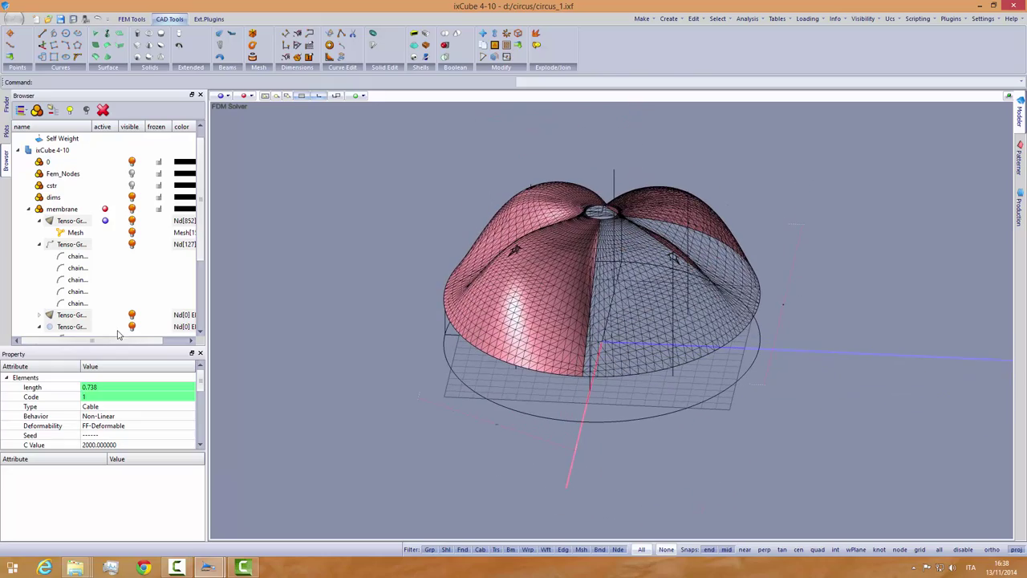
drag(199, 230, 203, 308)
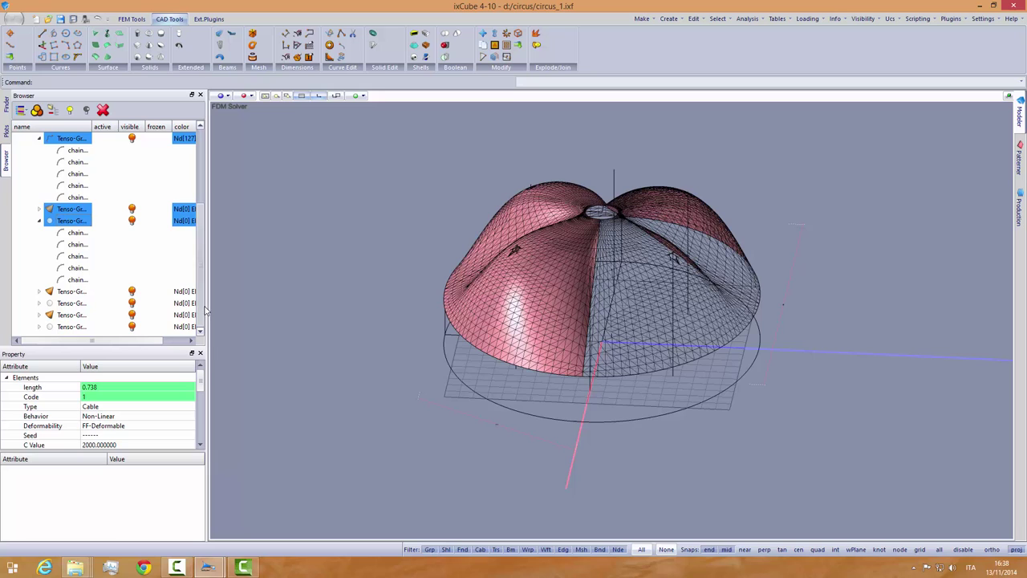
click(39, 291)
scroll(89, 294, down, 1)
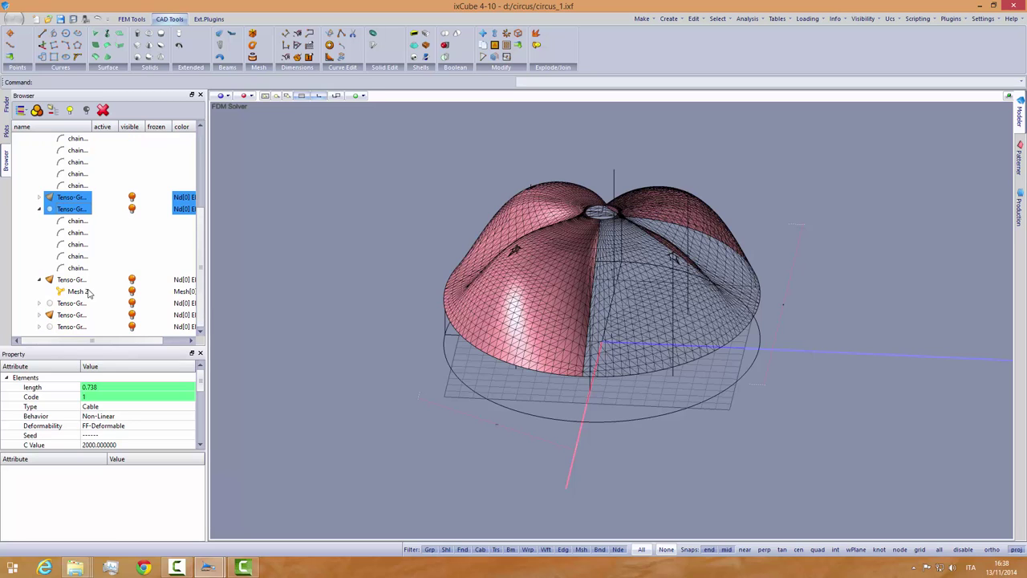
click(77, 292)
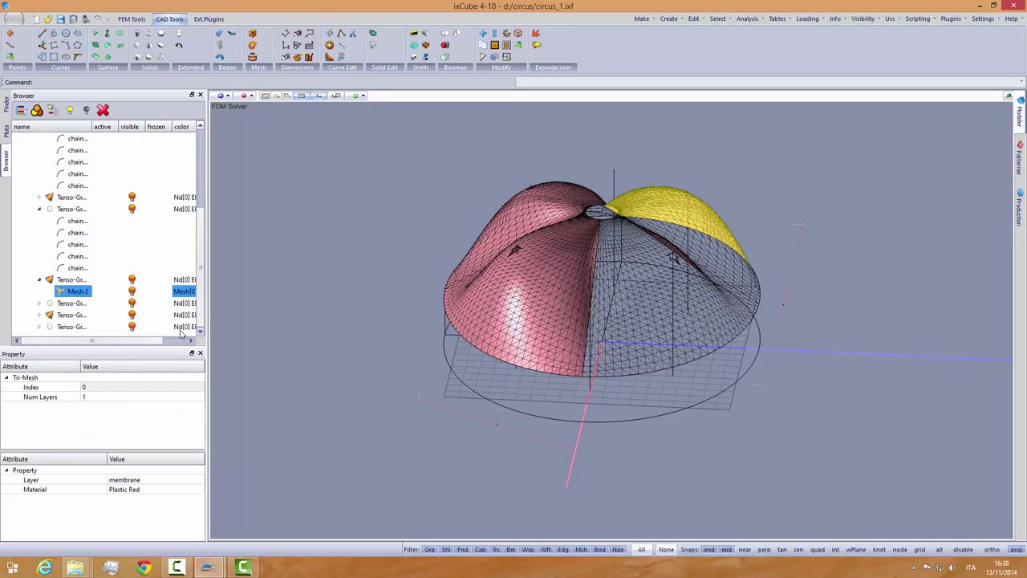
click(40, 316)
ctrl+click(74, 327)
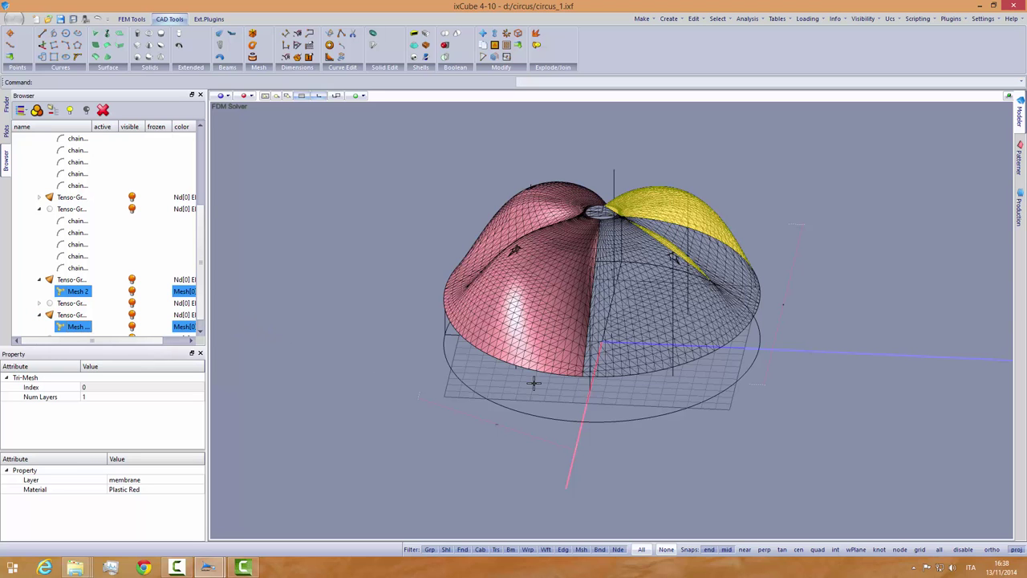
middle_drag(535, 384, 580, 223)
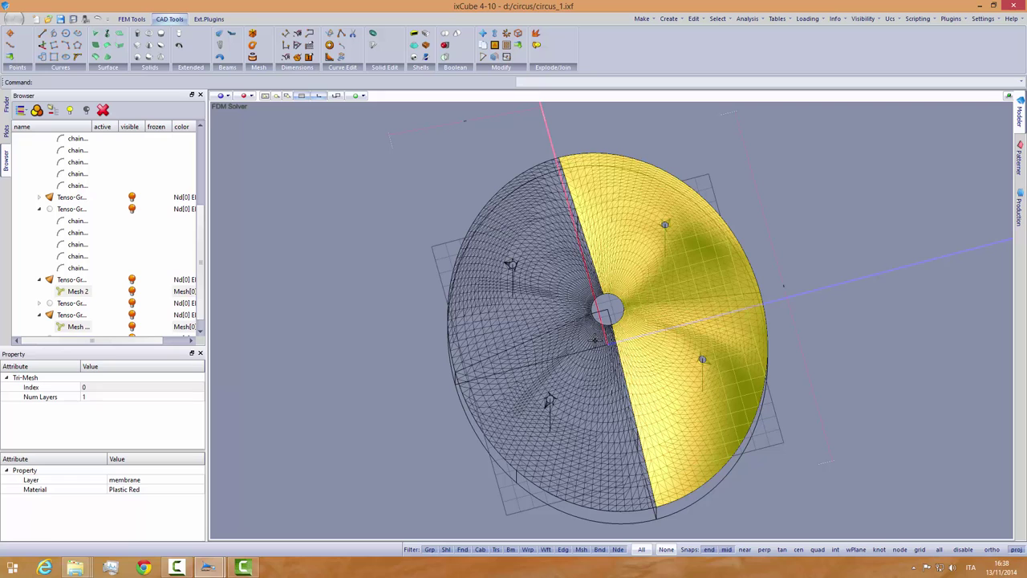
click(131, 19)
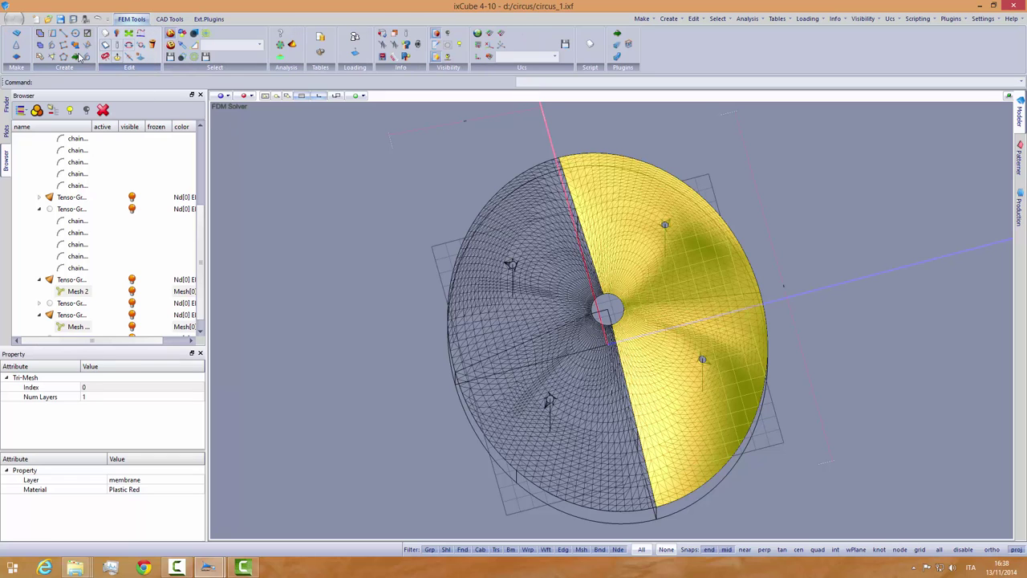
click(273, 168)
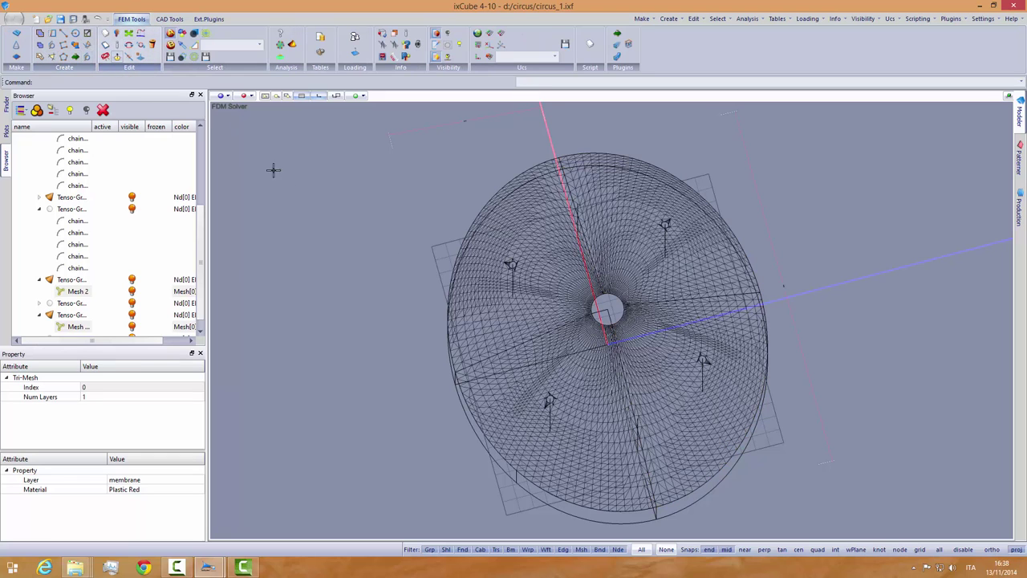
Step: Find the overlapped elements across the full tent, selecting all except the first element of each, and delete them
mouse_move(481, 284)
middle_down()
mouse_move(444, 381)
mouse_move(537, 349)
mouse_move(620, 351)
mouse_move(580, 294)
mouse_move(584, 335)
mouse_move(551, 324)
mouse_move(557, 340)
mouse_move(505, 325)
middle_up()
scroll(593, 354, down, 2)
scroll(579, 294, up, 4)
scroll(489, 315, down, 3)
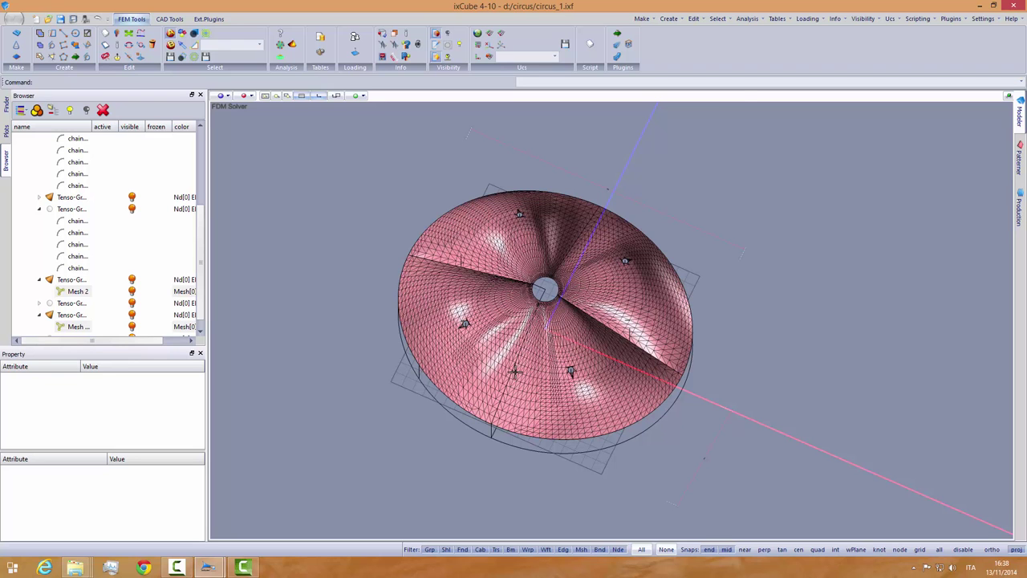
scroll(515, 371, up, 4)
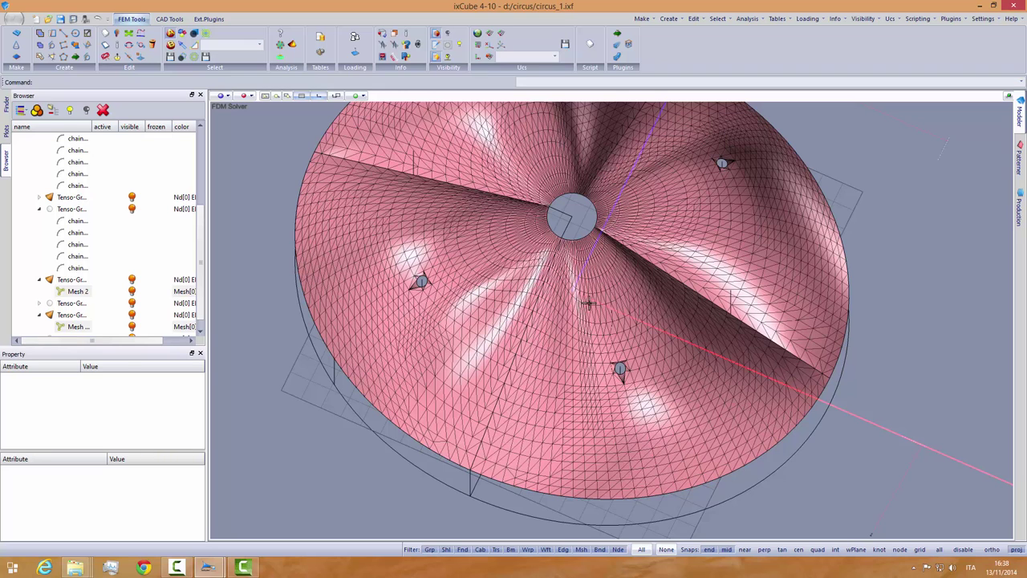
scroll(498, 309, down, 1)
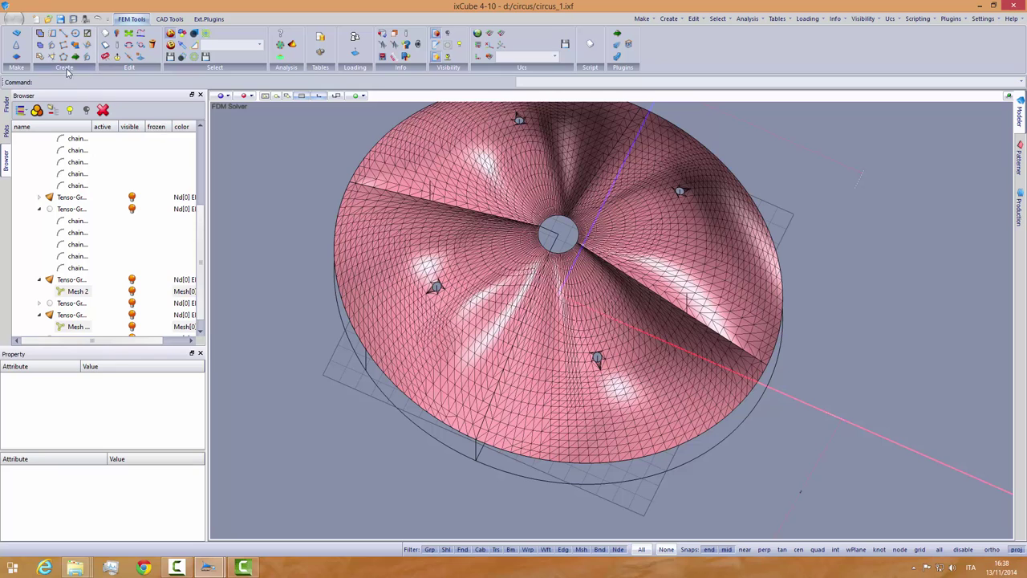
click(117, 39)
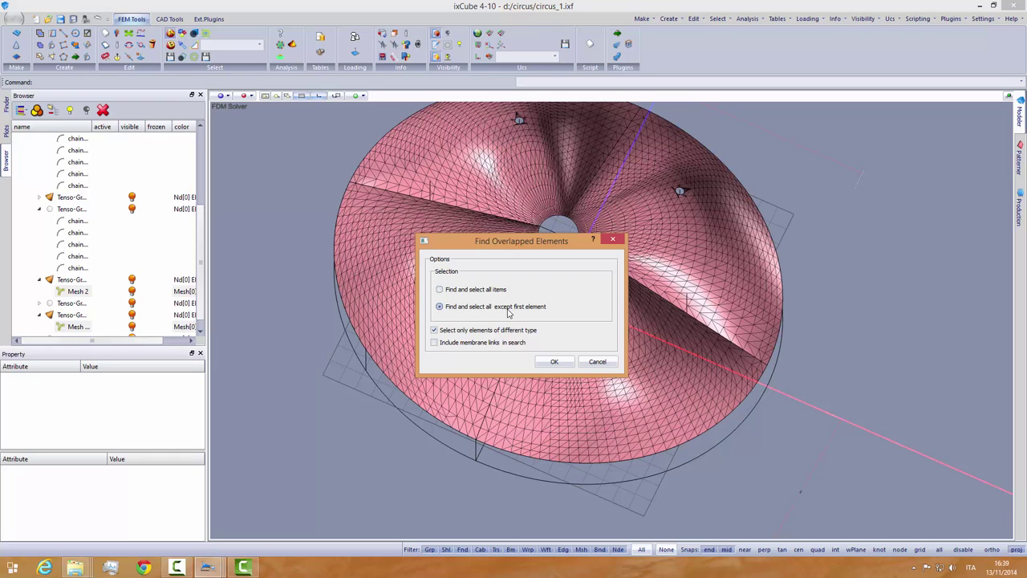
click(552, 362)
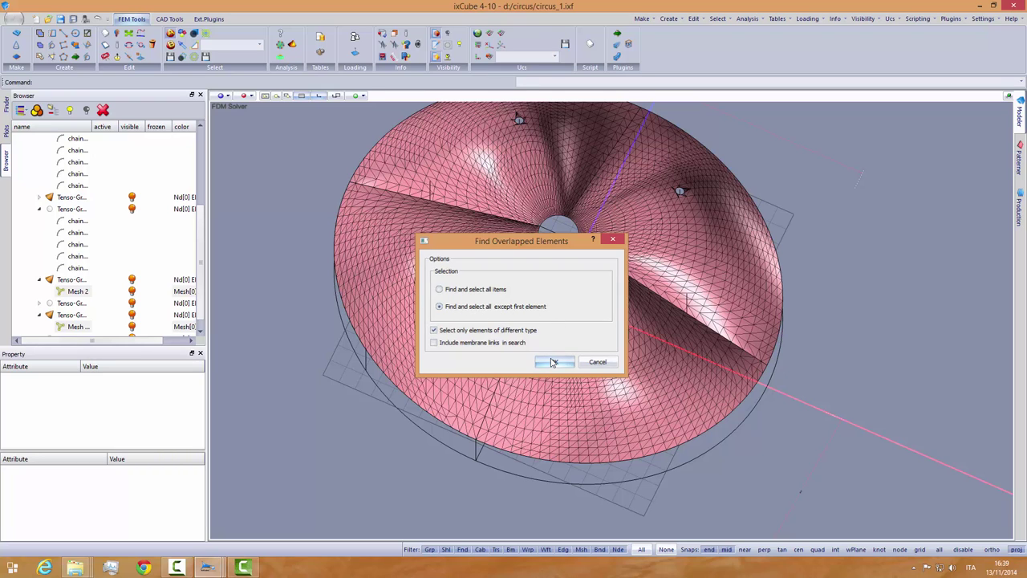
middle_drag(512, 348, 482, 345)
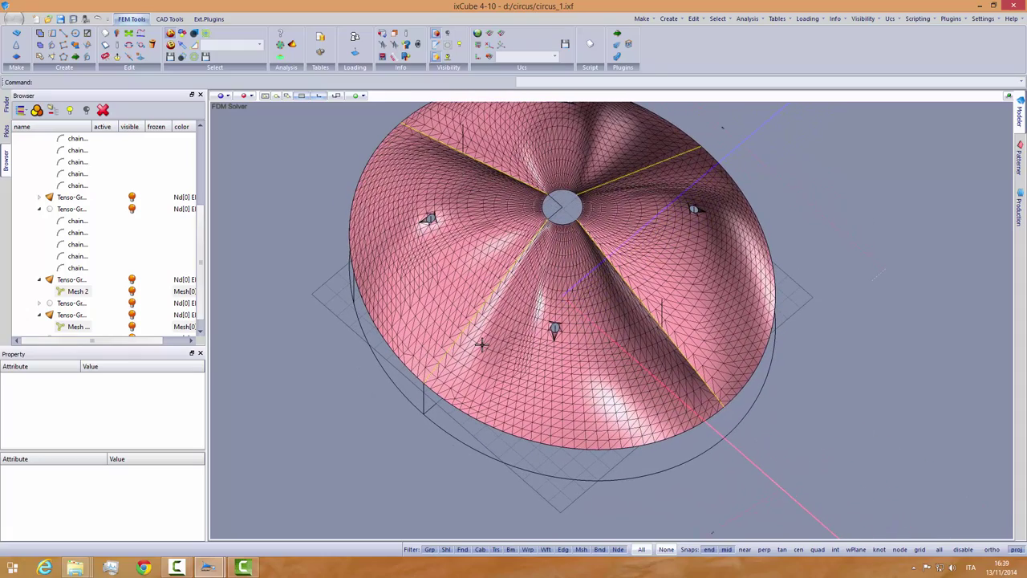
key(Delete)
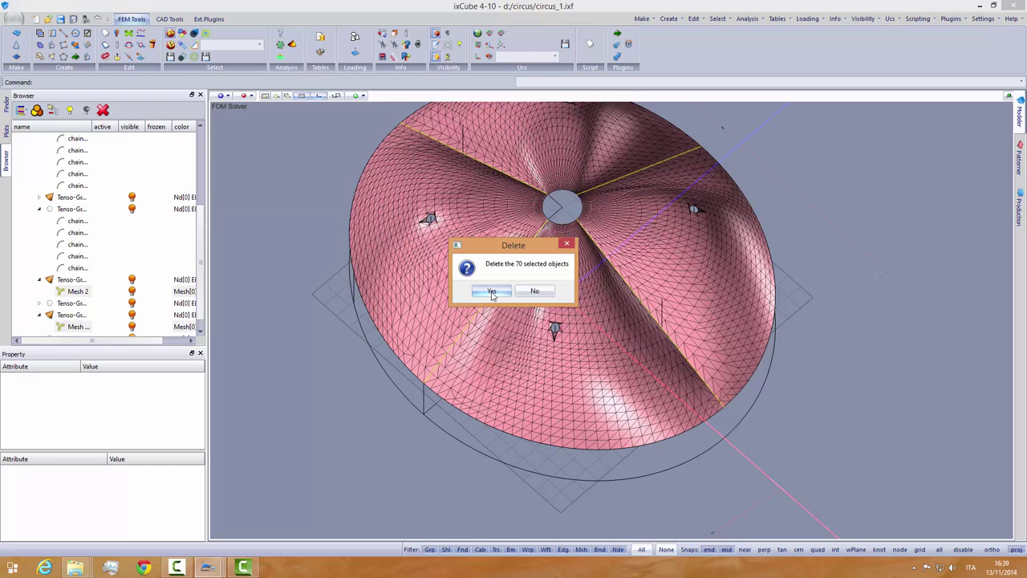
click(491, 291)
middle_drag(542, 337, 450, 332)
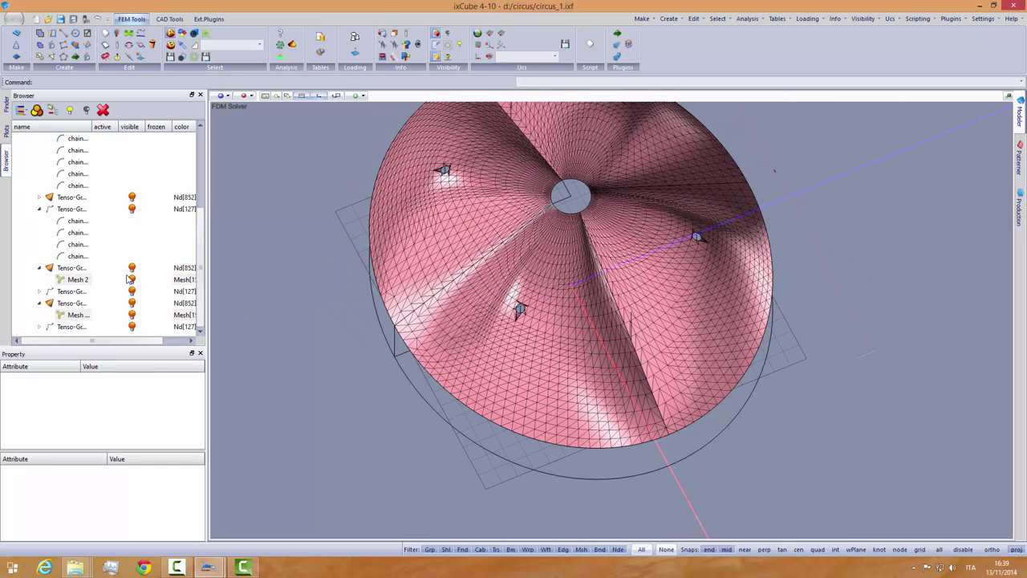
Step: Rename the first chain in the original quarter's boundary cable group, the cable along a radial seam, as int
scroll(71, 187, up, 5)
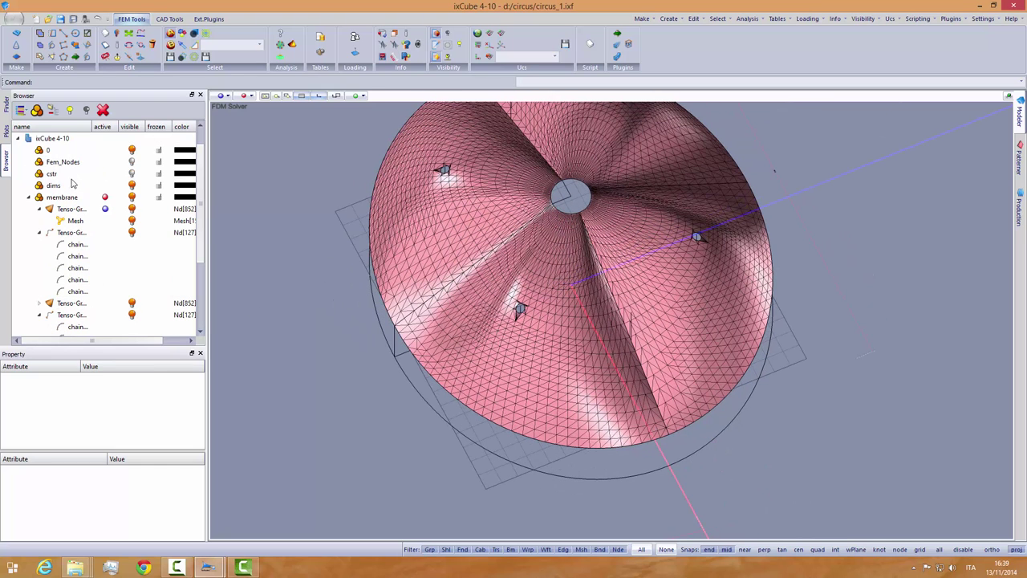
click(77, 244)
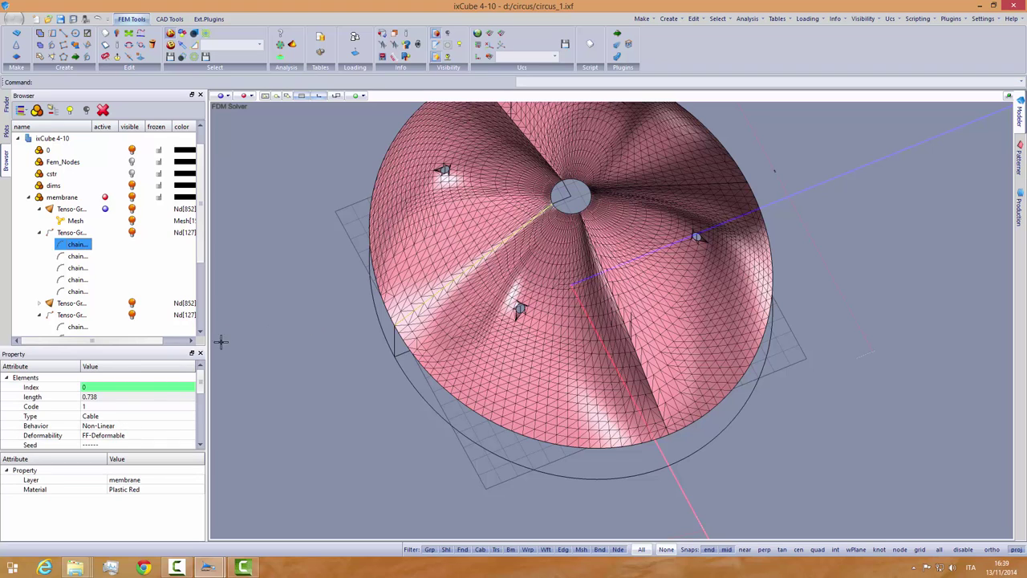
middle_drag(353, 330, 452, 307)
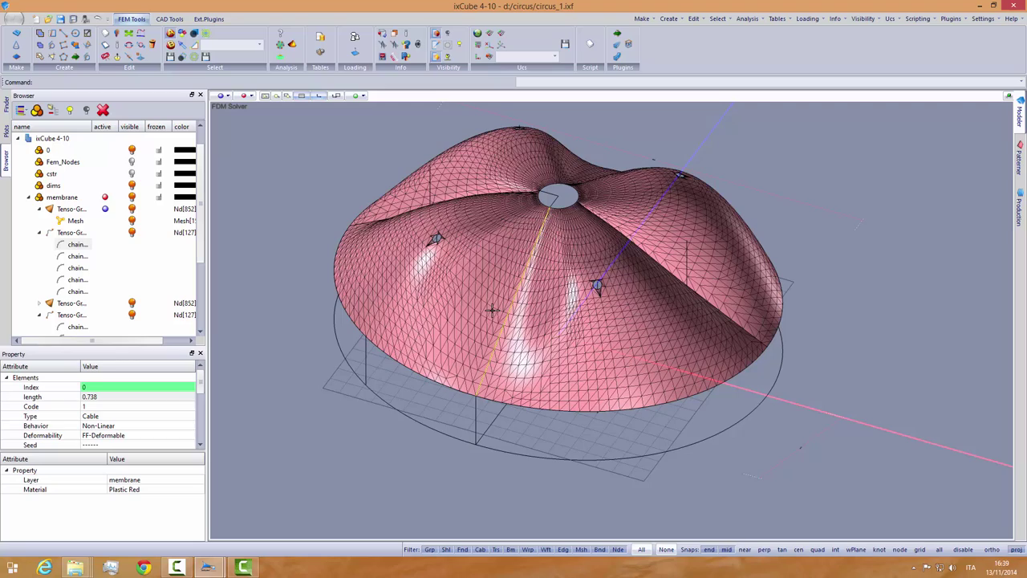
middle_drag(389, 353, 503, 371)
scroll(522, 355, up, 2)
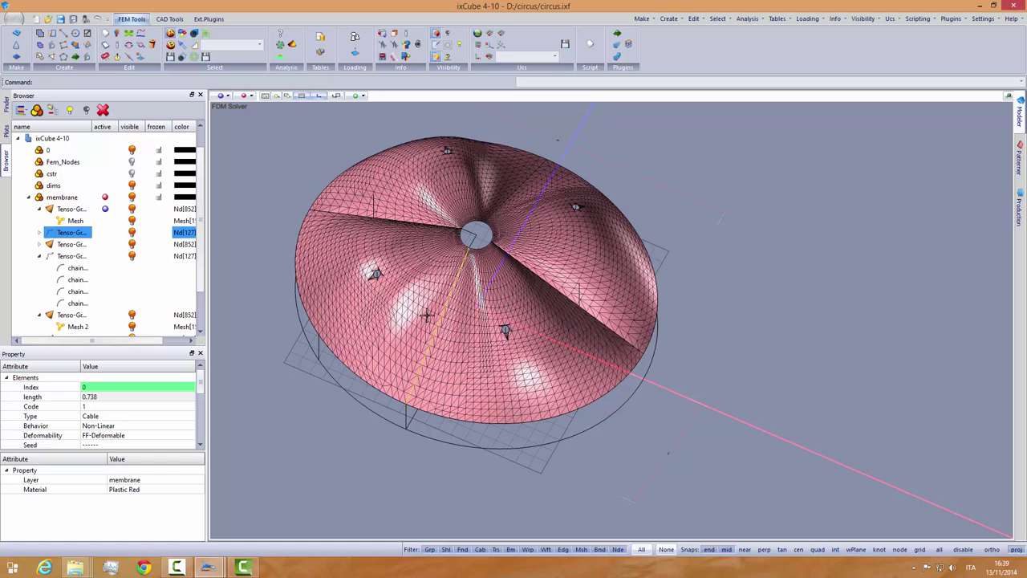
middle_drag(436, 326, 507, 351)
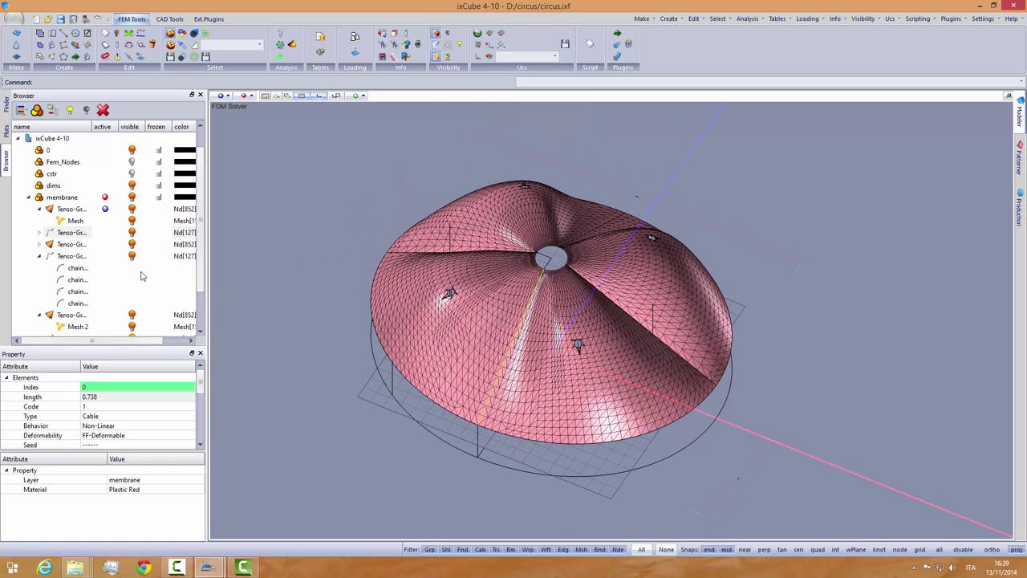
click(41, 233)
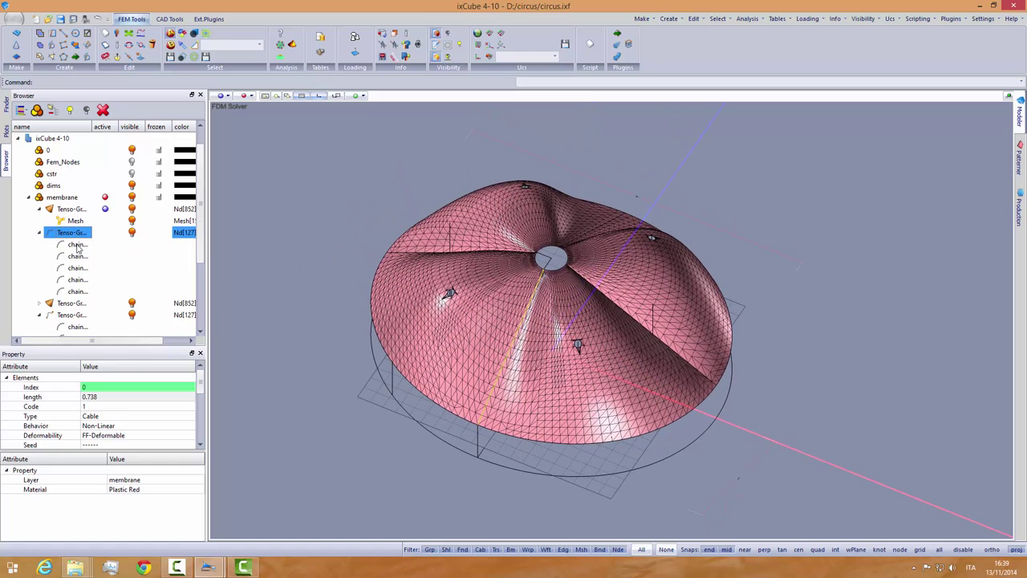
click(77, 246)
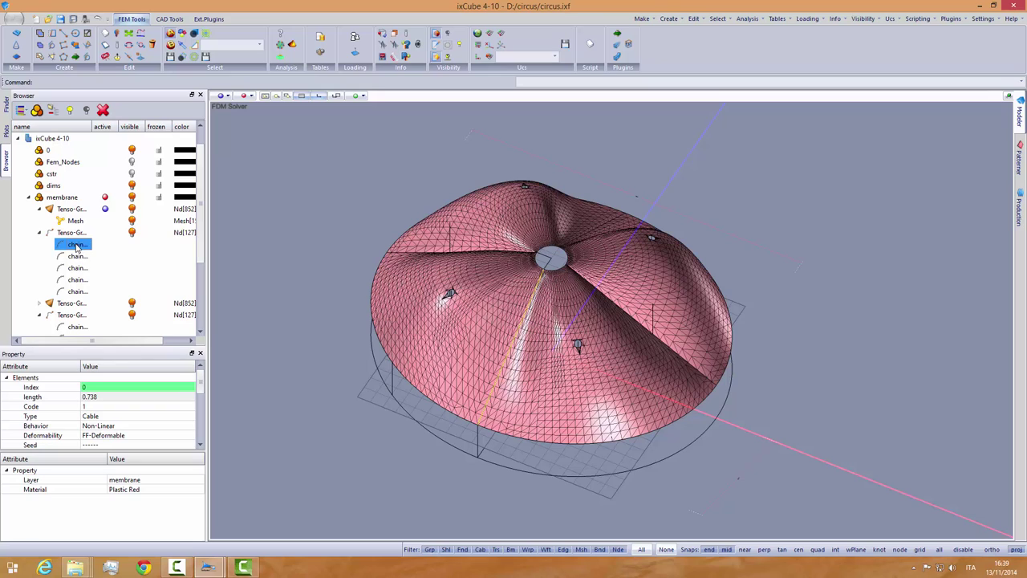
click(78, 245)
text(edge)
double_click(73, 244)
key(BackSpace)
text(int)
Step: Rename the original group's other radial seam chain, the third one, as int and check its outer edge, ring and mast-top chains
click(78, 256)
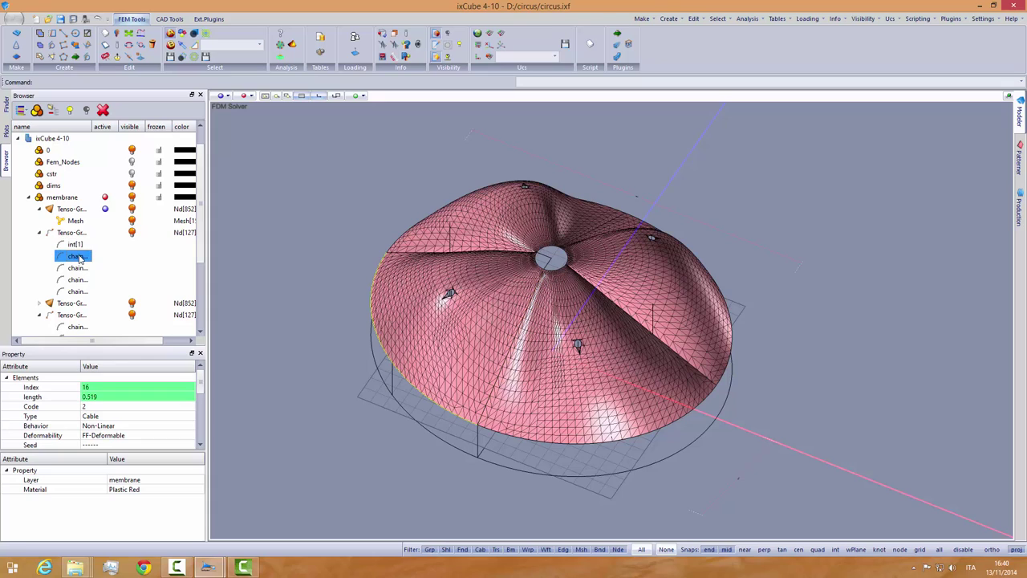
click(77, 269)
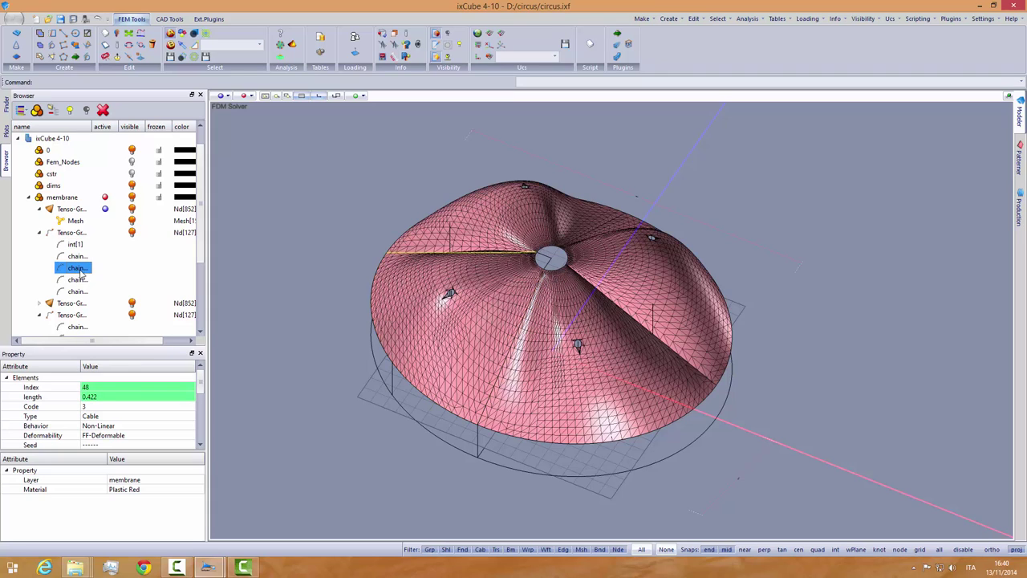
click(80, 271)
text(int)
click(78, 281)
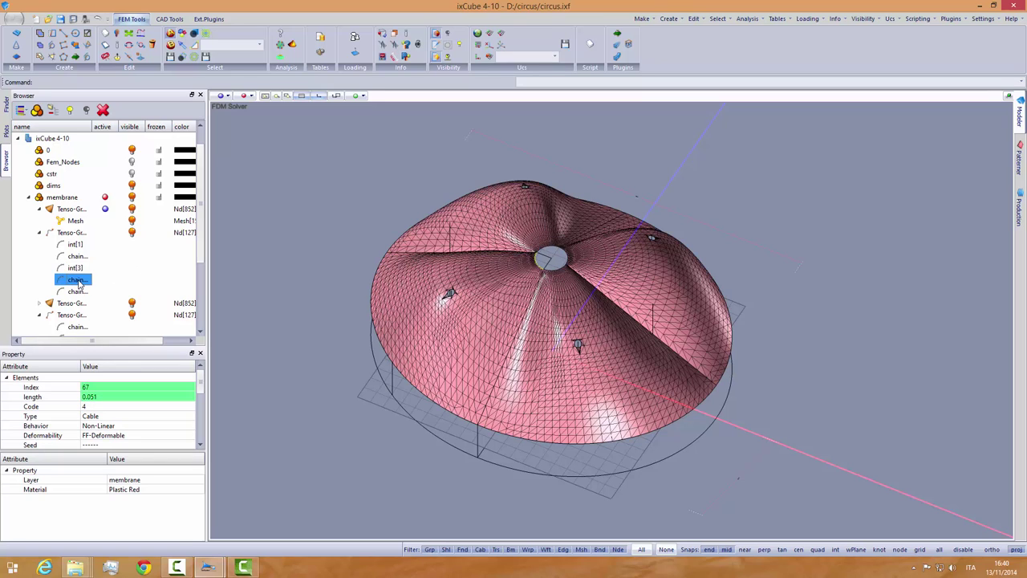
click(75, 293)
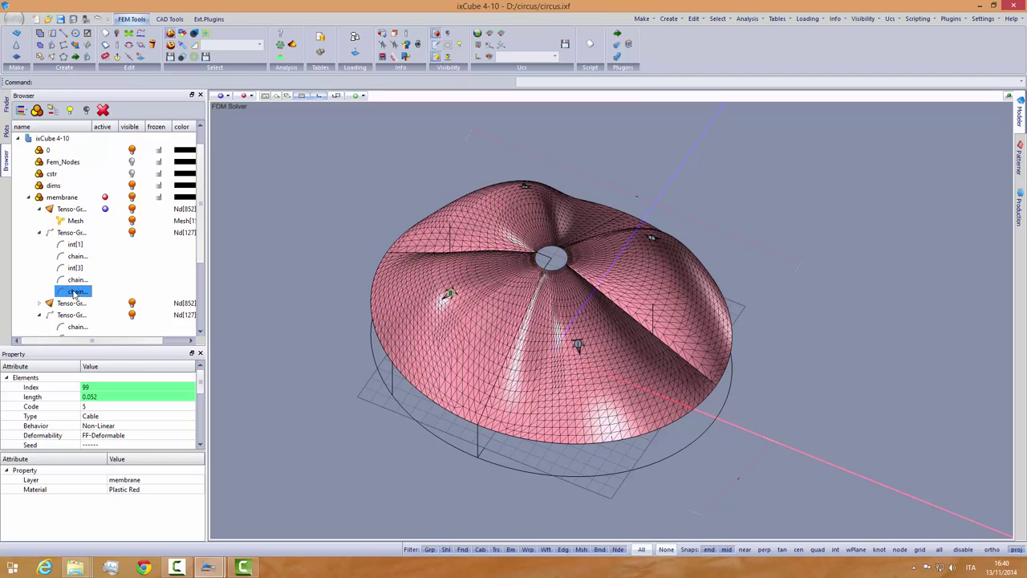
Step: Rename the radial seam chain in the second boundary cable group as int and check that group's other chains
drag(199, 255, 200, 310)
click(76, 233)
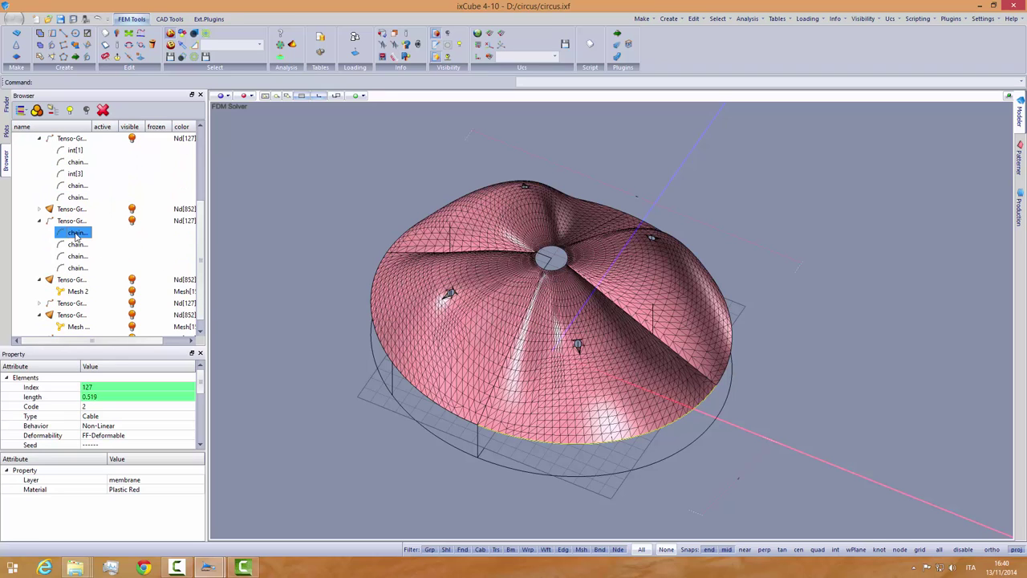
click(77, 245)
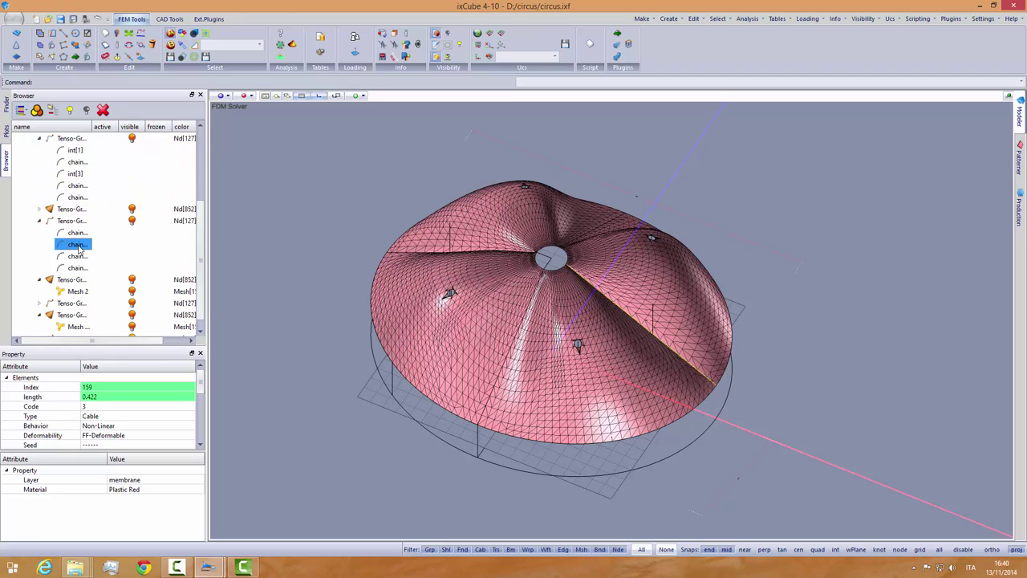
click(80, 246)
text(int)
click(77, 257)
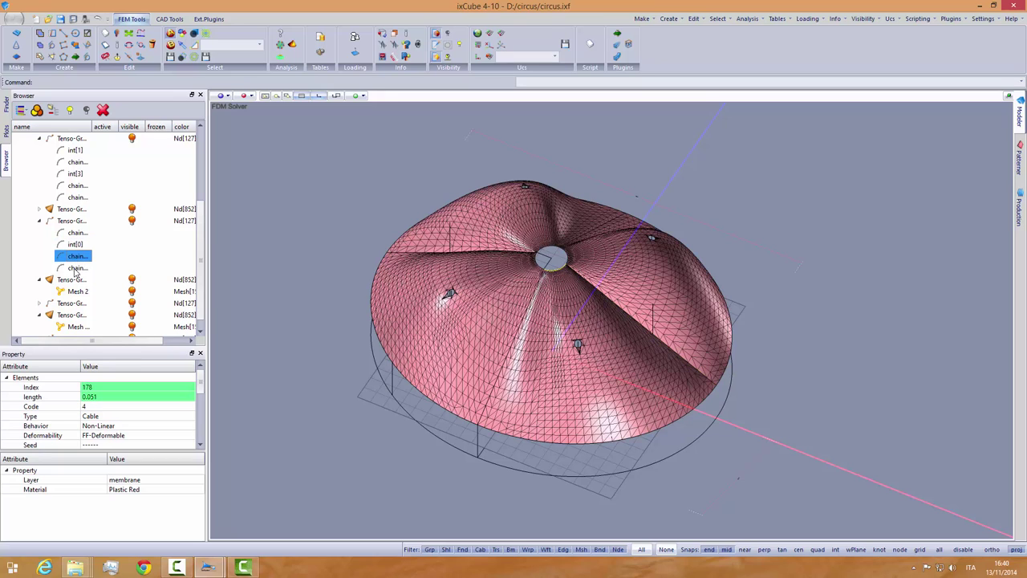
click(76, 268)
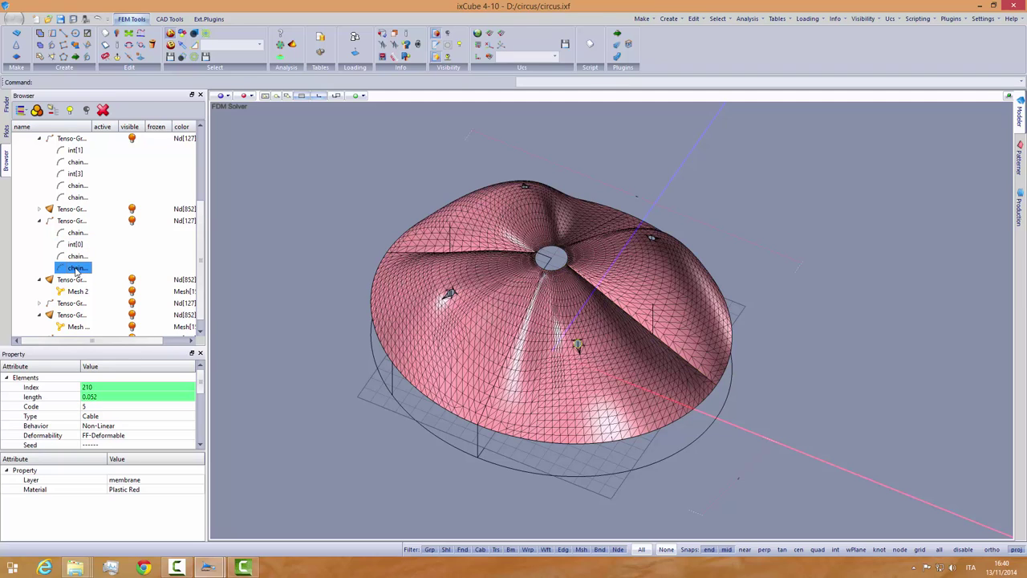
Step: Rename the radial seam chain in the third boundary cable group as int and check that group's other chains
click(39, 303)
click(77, 256)
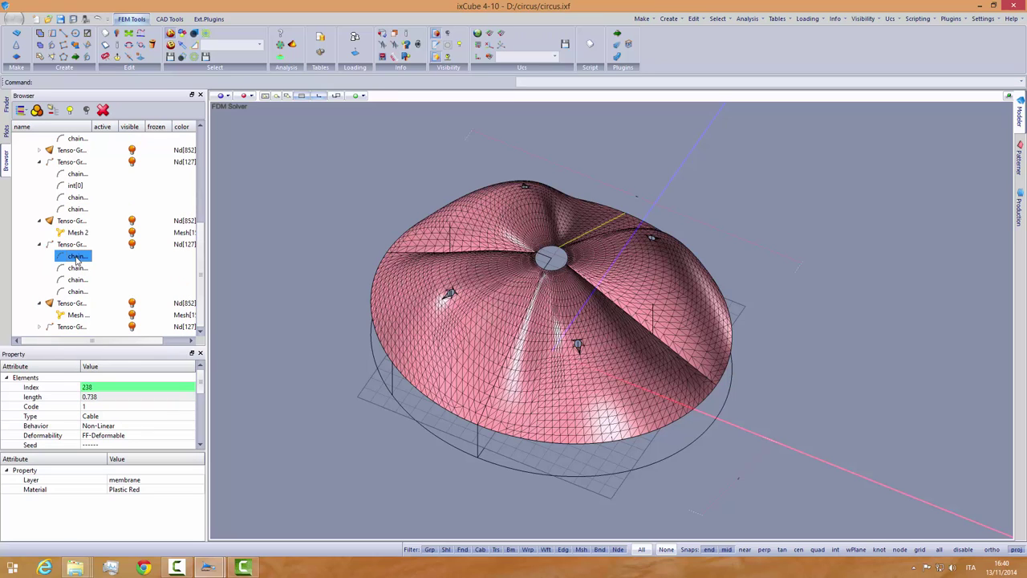
click(77, 257)
click(77, 268)
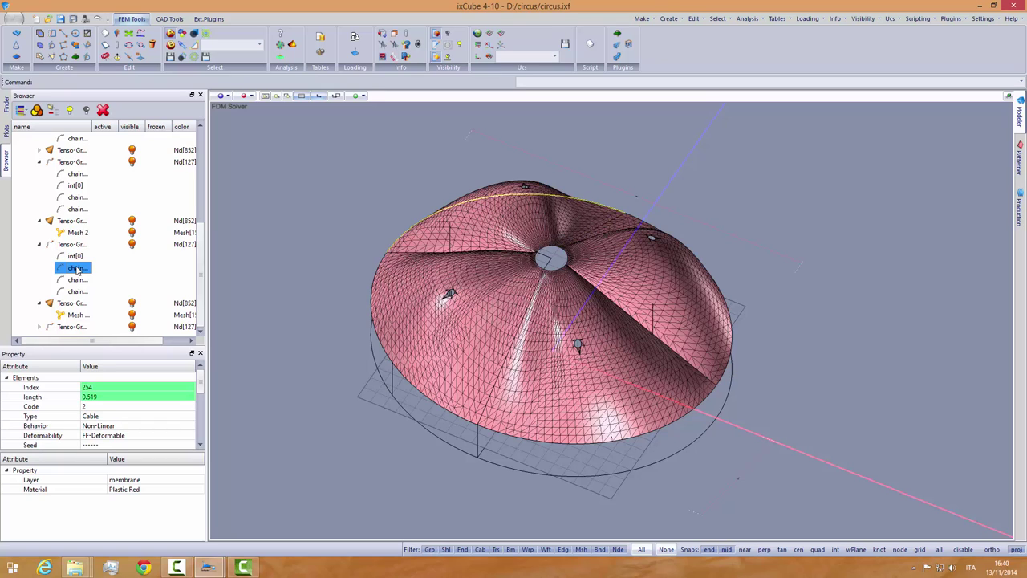
click(80, 280)
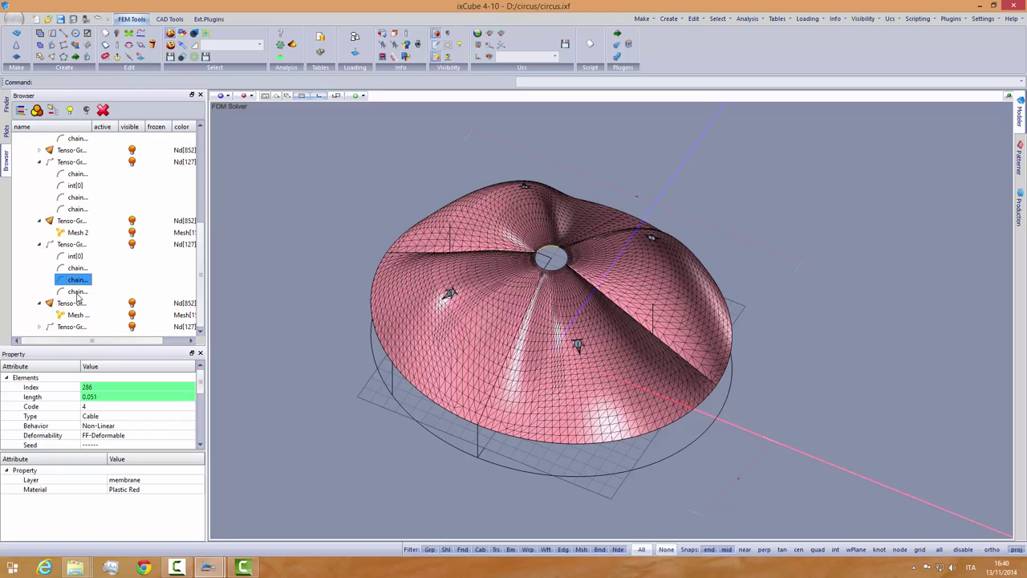
click(79, 292)
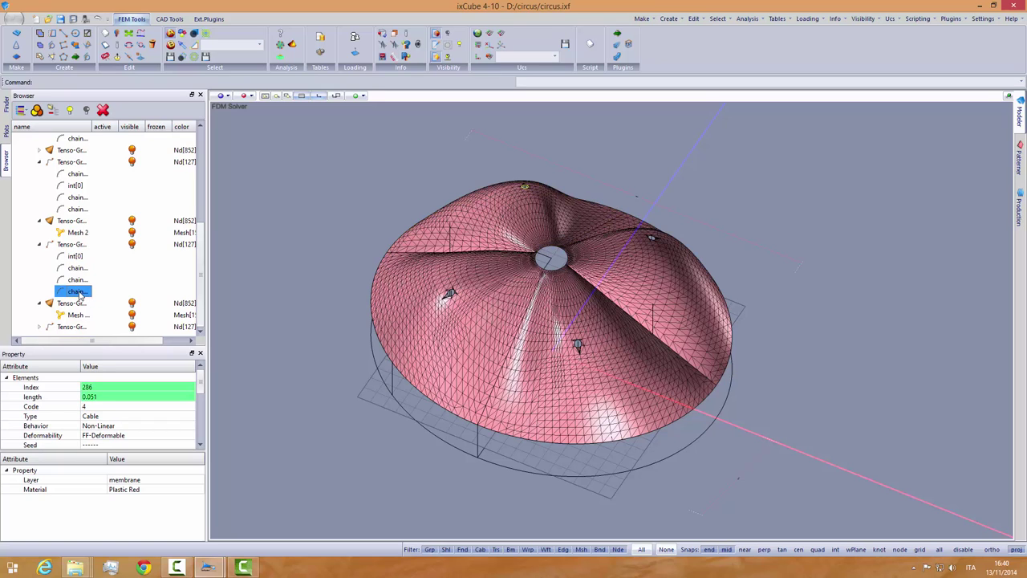
Step: Examine each chain of the fourth boundary cable group for an internal seam cable
click(41, 327)
scroll(81, 298, down, 1)
click(77, 304)
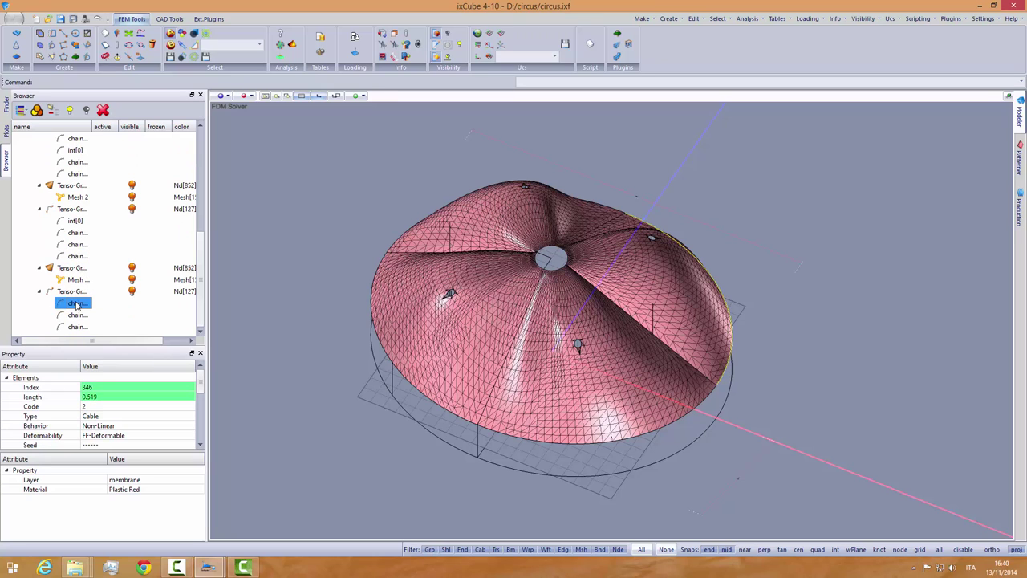
click(79, 316)
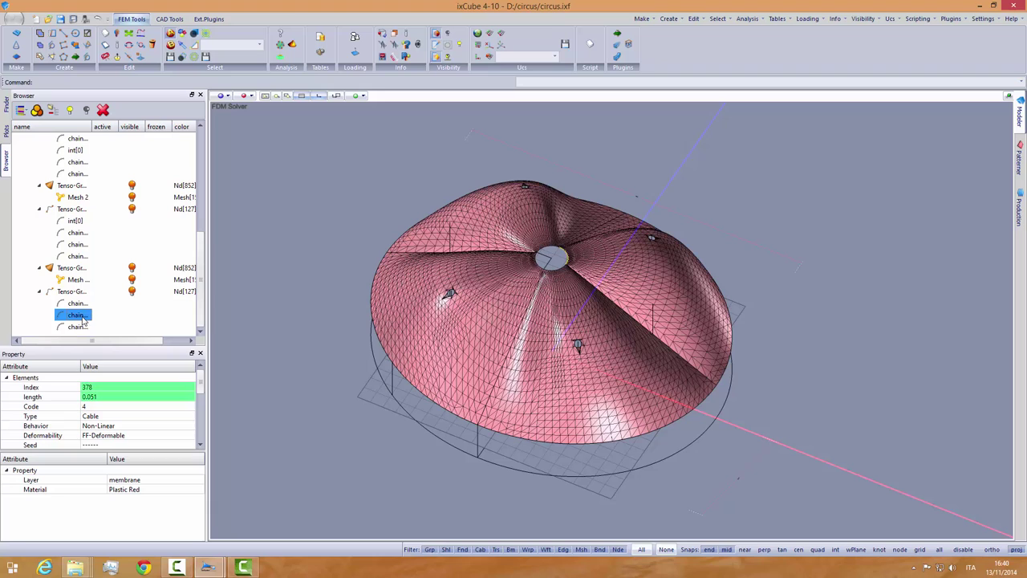
click(78, 329)
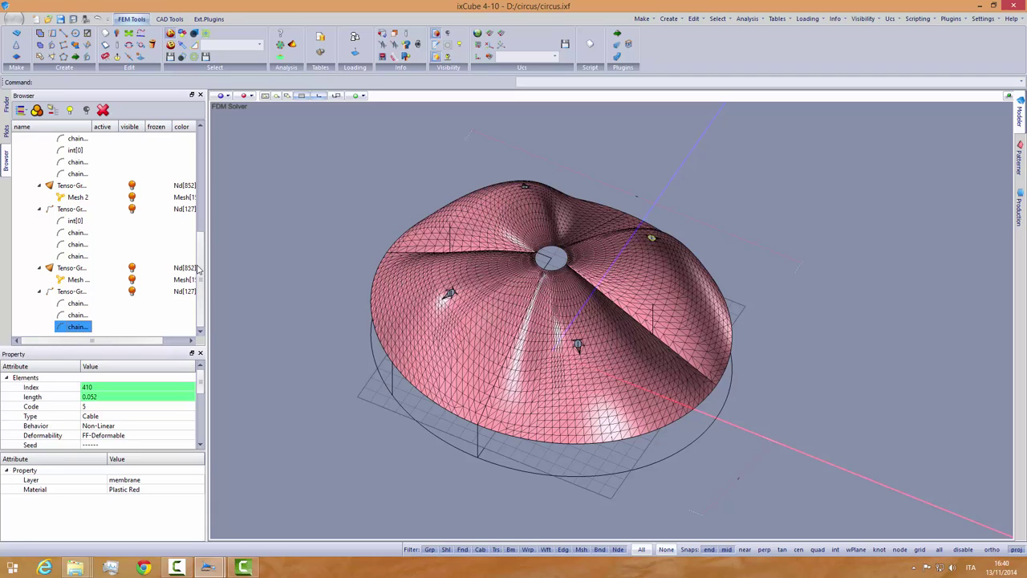
Step: Select all four boundary cable groups of the membrane layer together and collapse their chain lists
scroll(198, 270, up, 10)
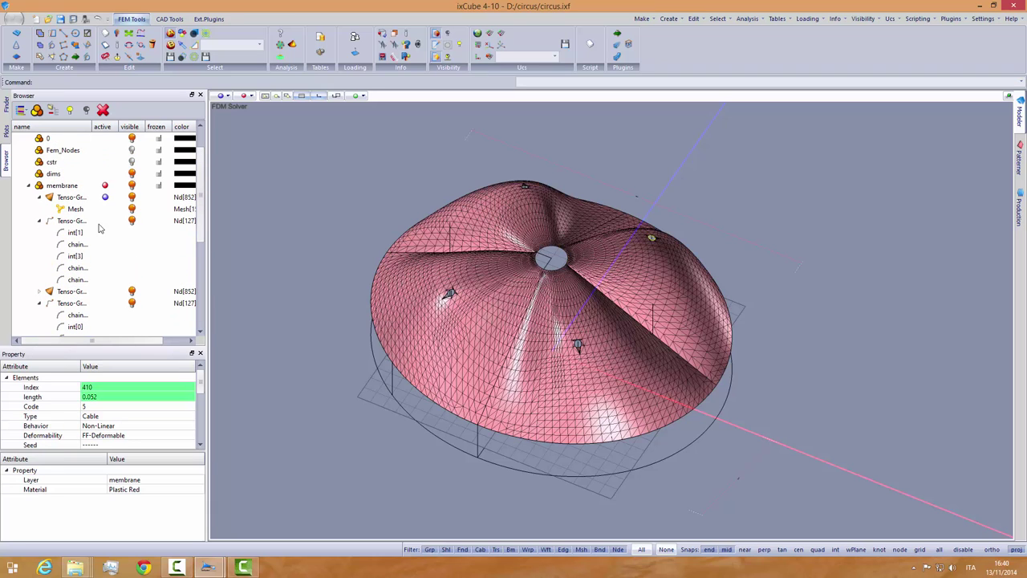
double_click(76, 222)
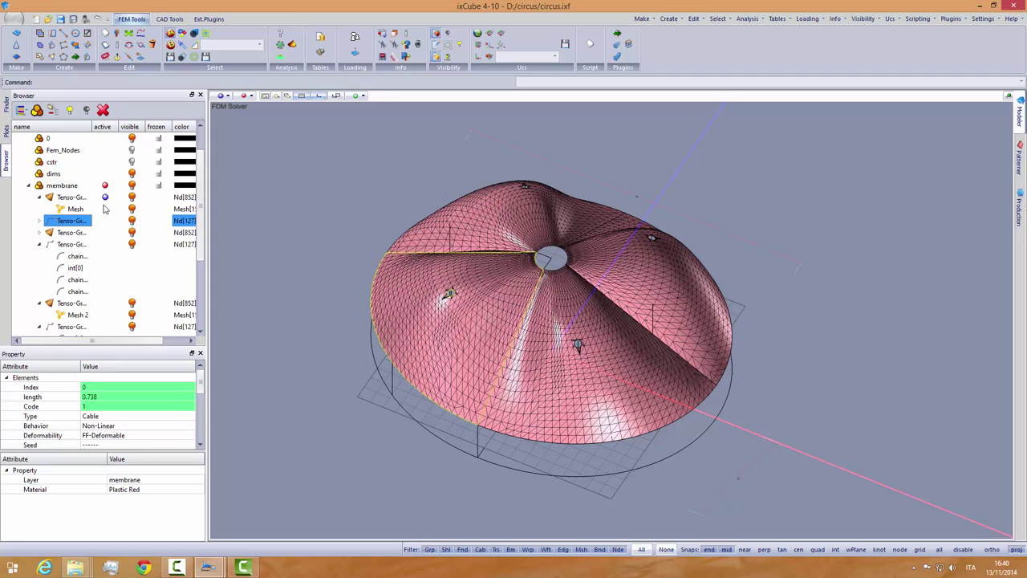
scroll(104, 210, down, 2)
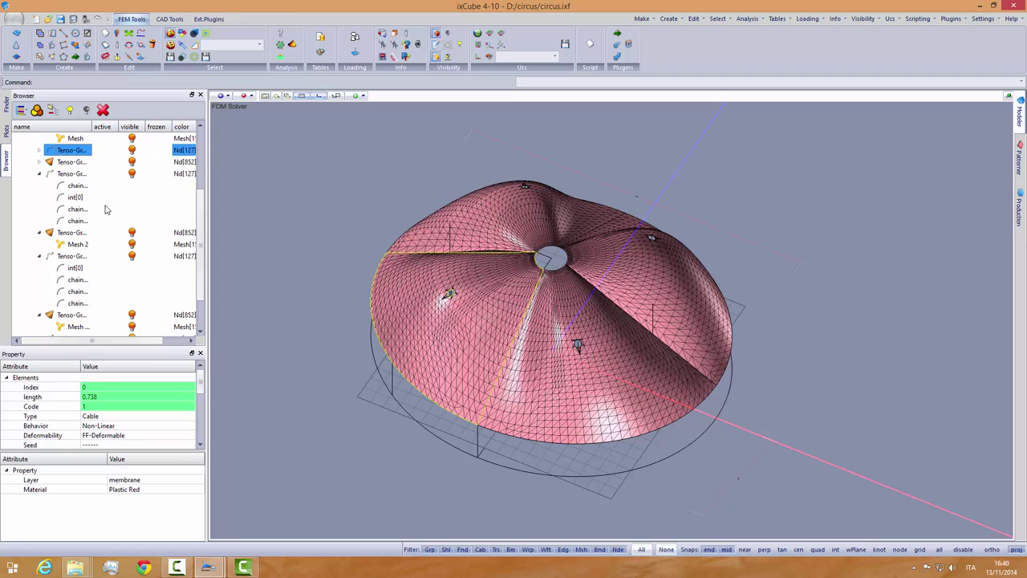
double_click(69, 257)
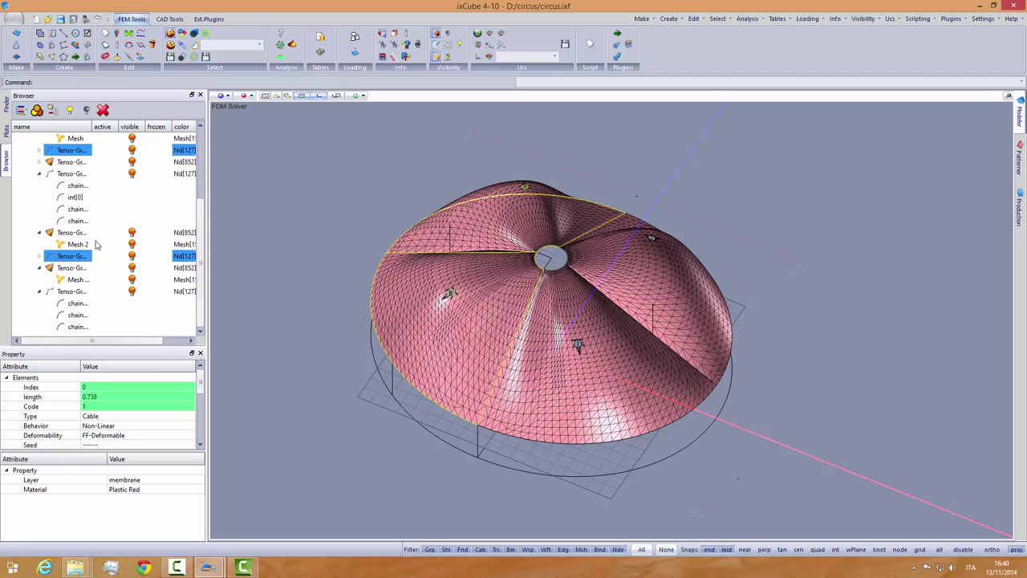
double_click(70, 294)
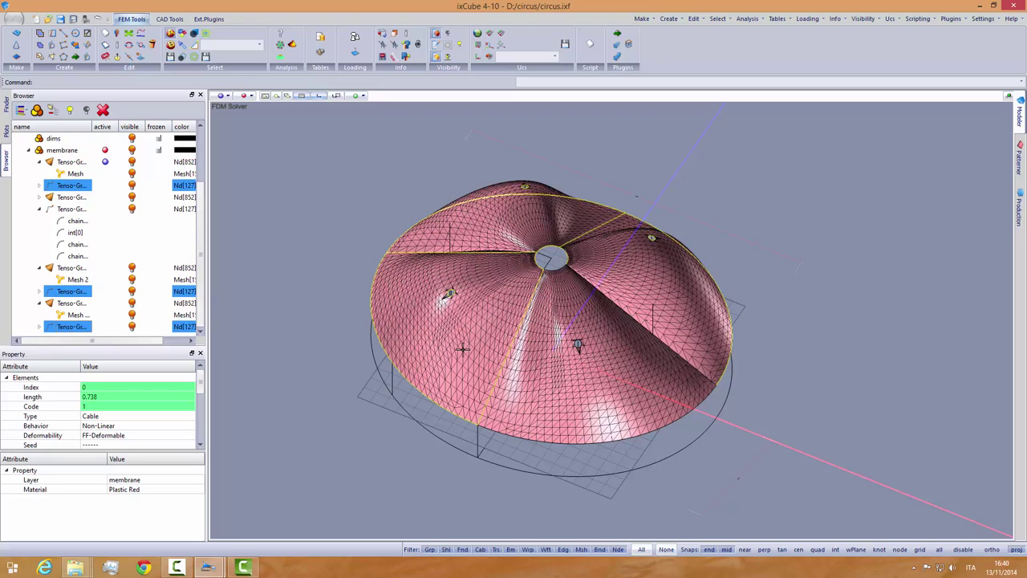
middle_drag(463, 350, 329, 342)
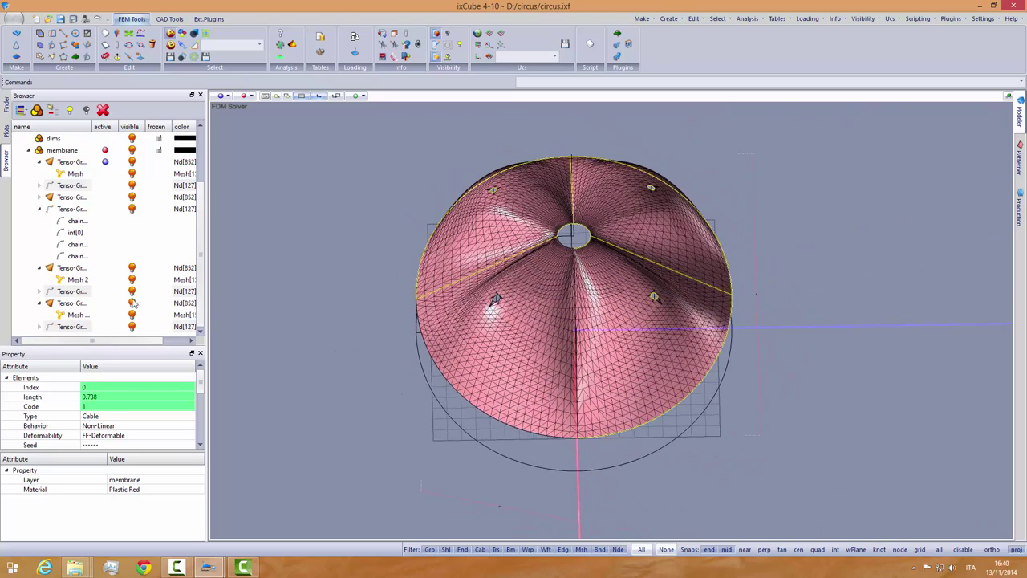
double_click(71, 214)
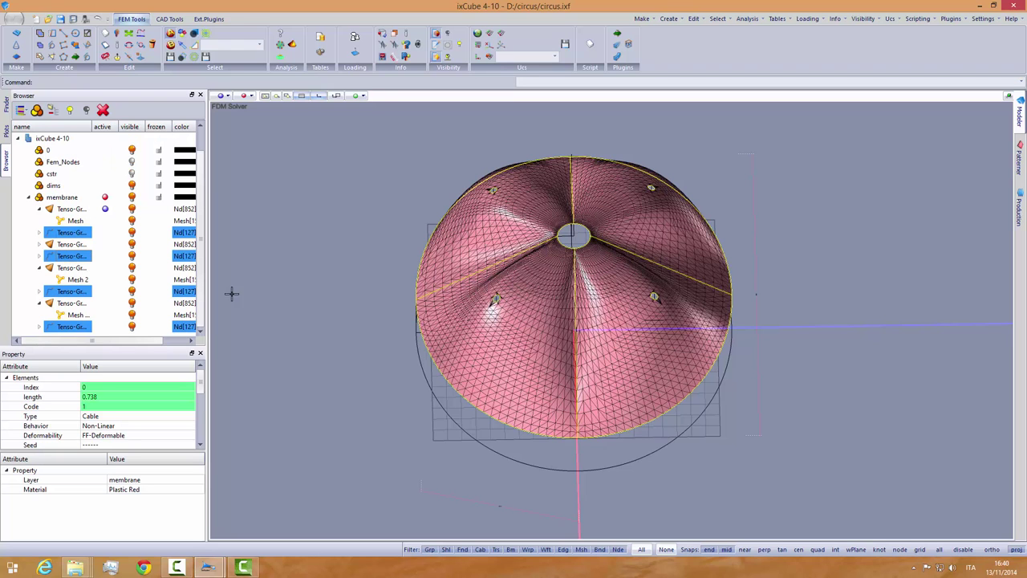
middle_drag(494, 380, 401, 340)
middle_drag(703, 226, 707, 252)
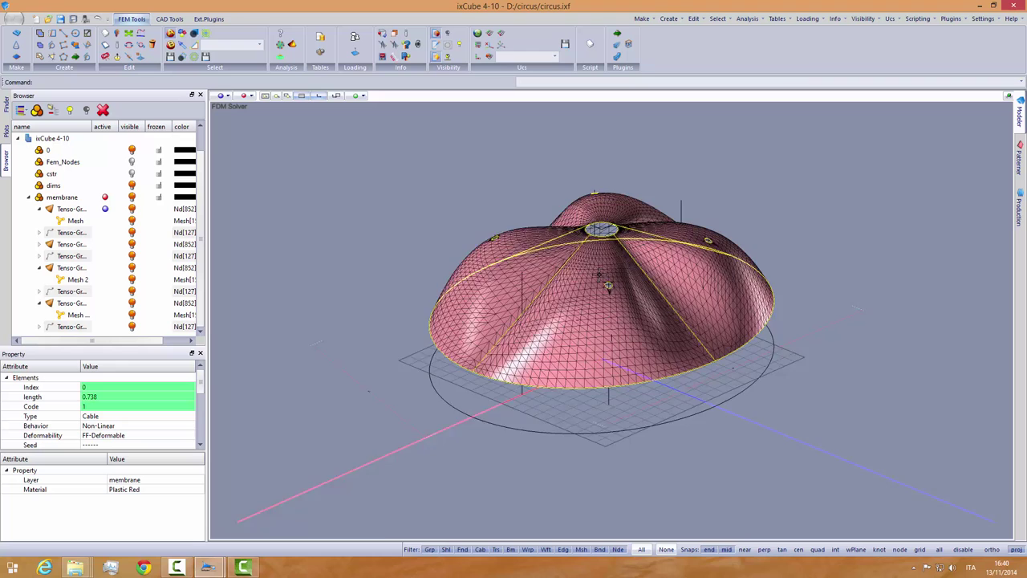
middle_drag(599, 275, 607, 299)
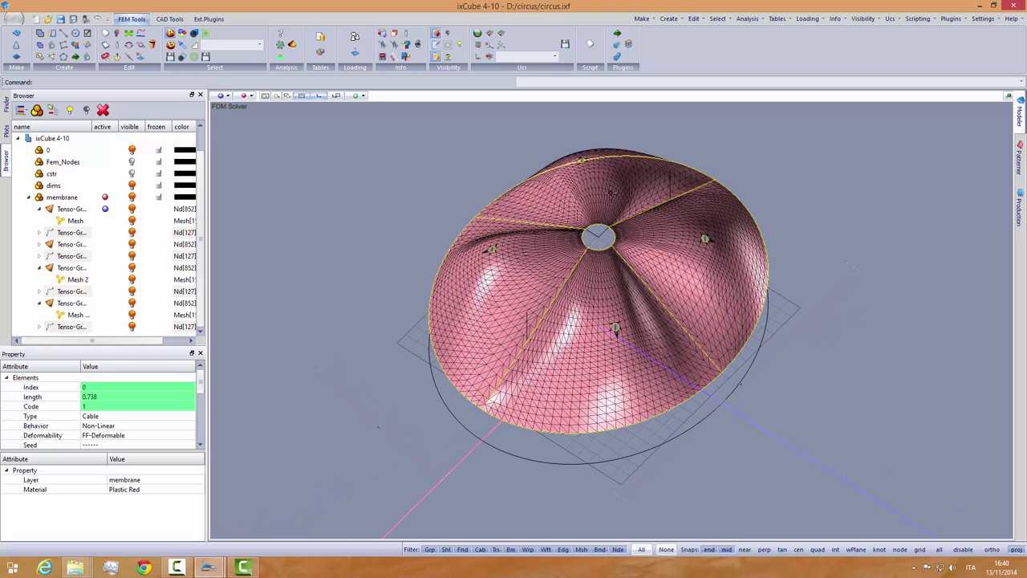
Step: Set the four boundary groups' element type to Beam and their behavior to Linear
click(101, 415)
click(101, 416)
click(105, 446)
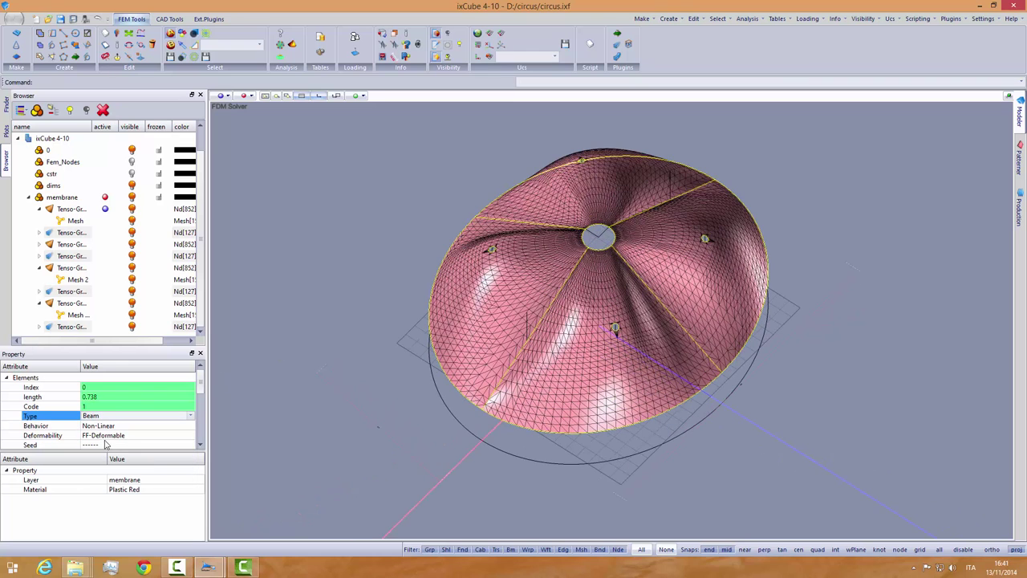
click(106, 426)
click(105, 426)
click(105, 440)
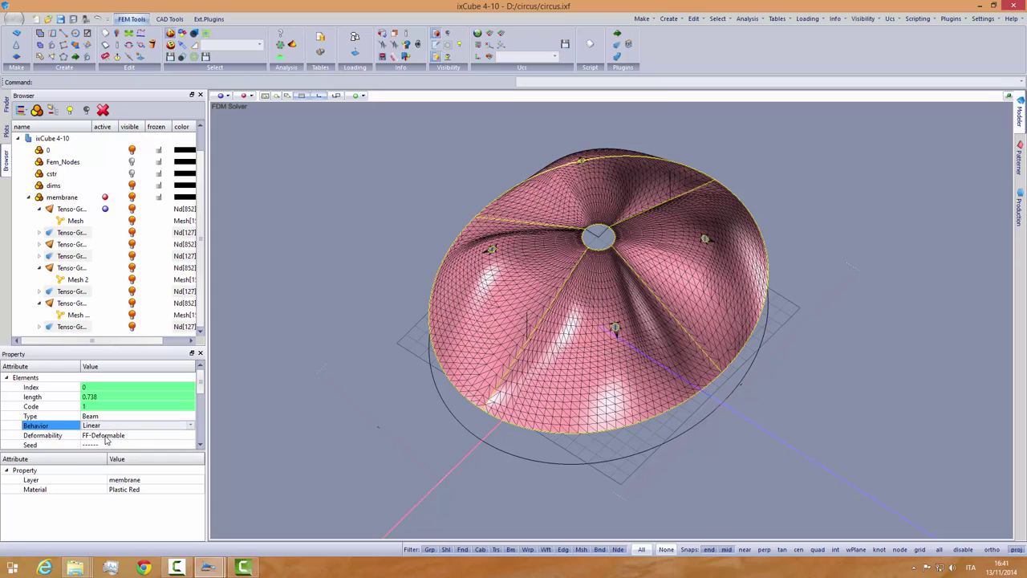
Step: Set the four boundary groups' deformability to Fixed and their seed to CHS_88.9x4.8, then clear the selection
click(105, 435)
click(105, 435)
click(109, 455)
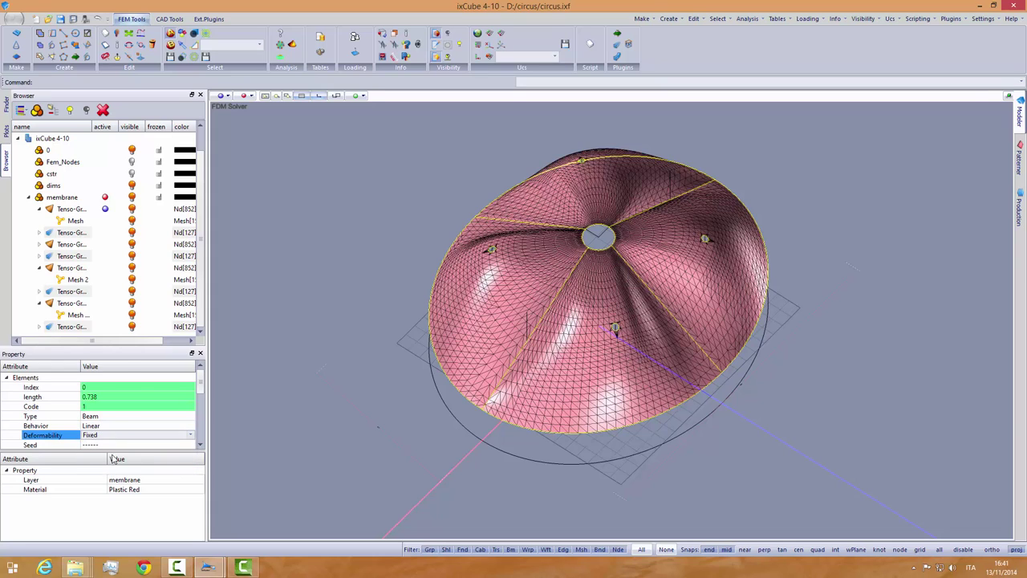
click(113, 445)
click(112, 445)
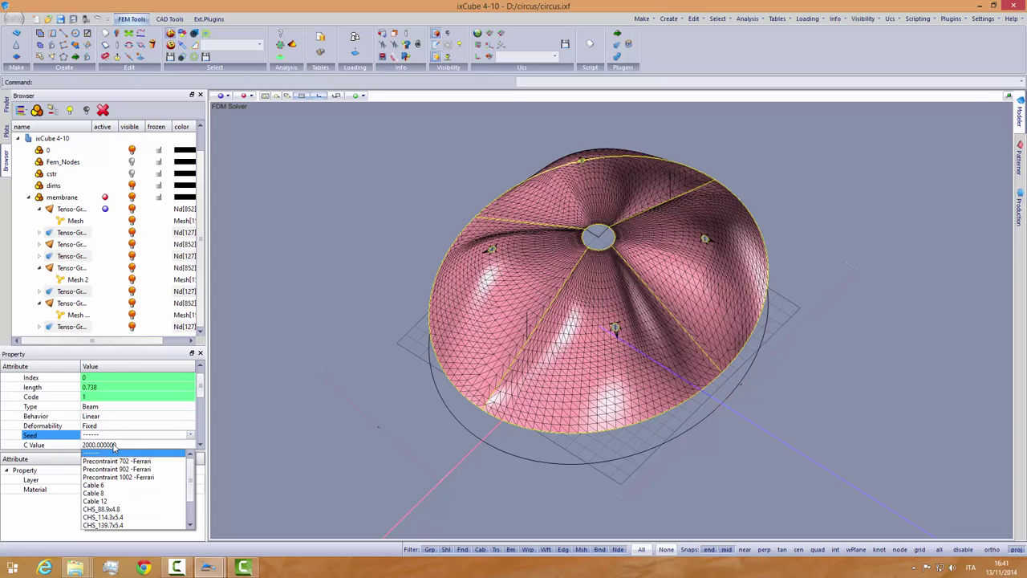
click(104, 509)
click(342, 390)
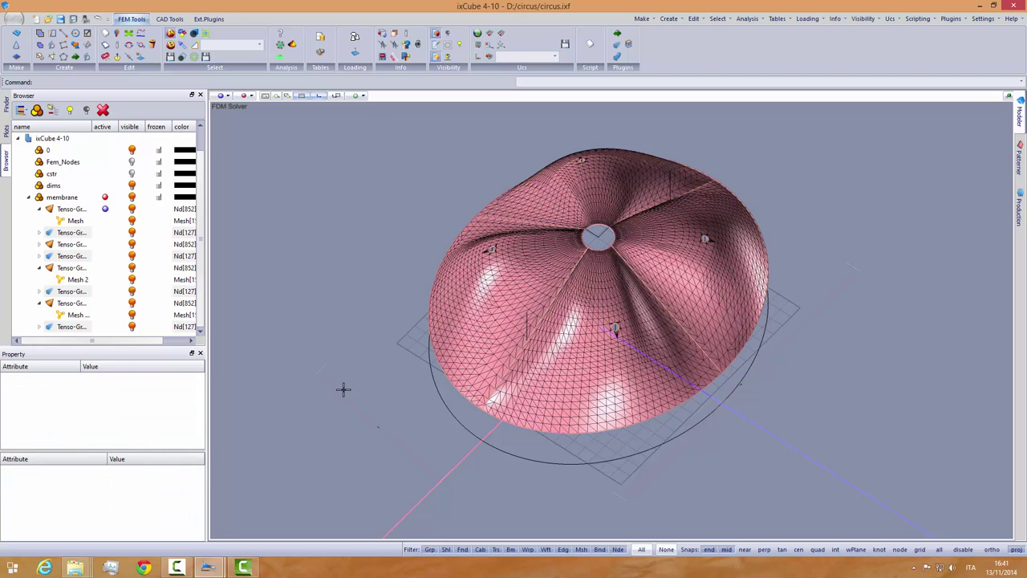
Step: Select the four internal seam chains: int[1] and int[3] in the first boundary group, int[0] in the second and third
middle_drag(391, 359, 525, 293)
scroll(526, 294, up, 2)
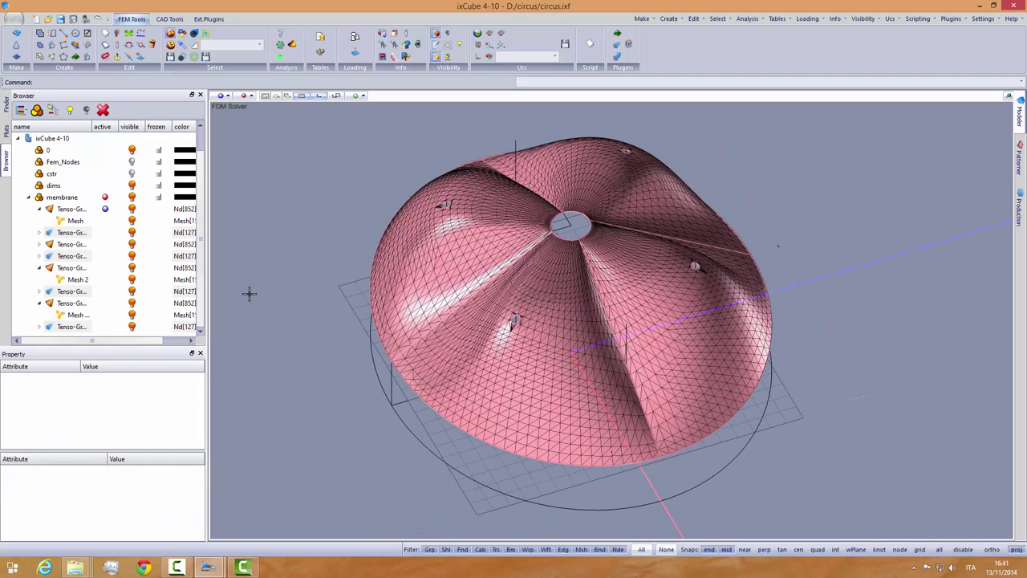
click(39, 232)
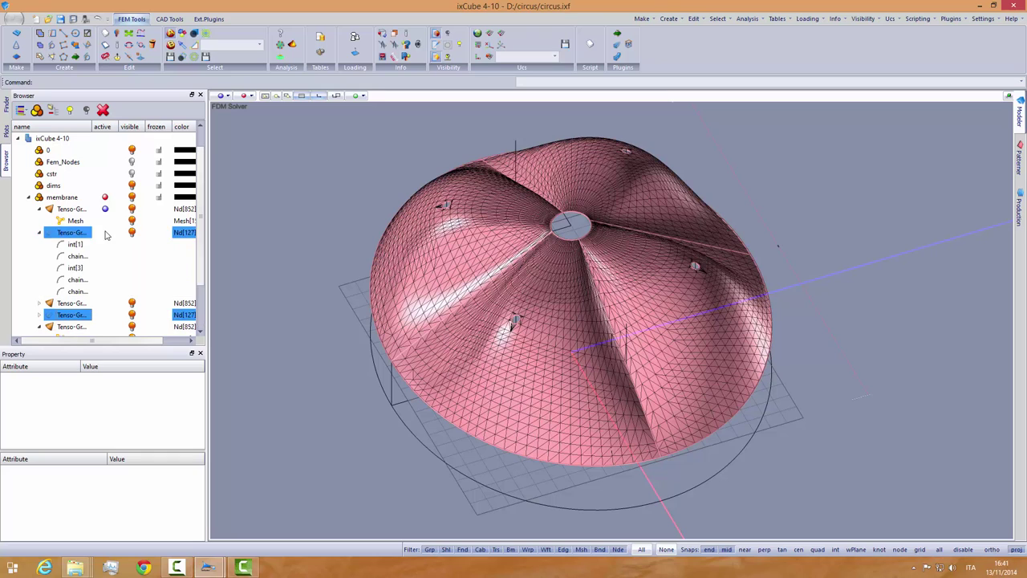
scroll(105, 235, down, 1)
click(75, 209)
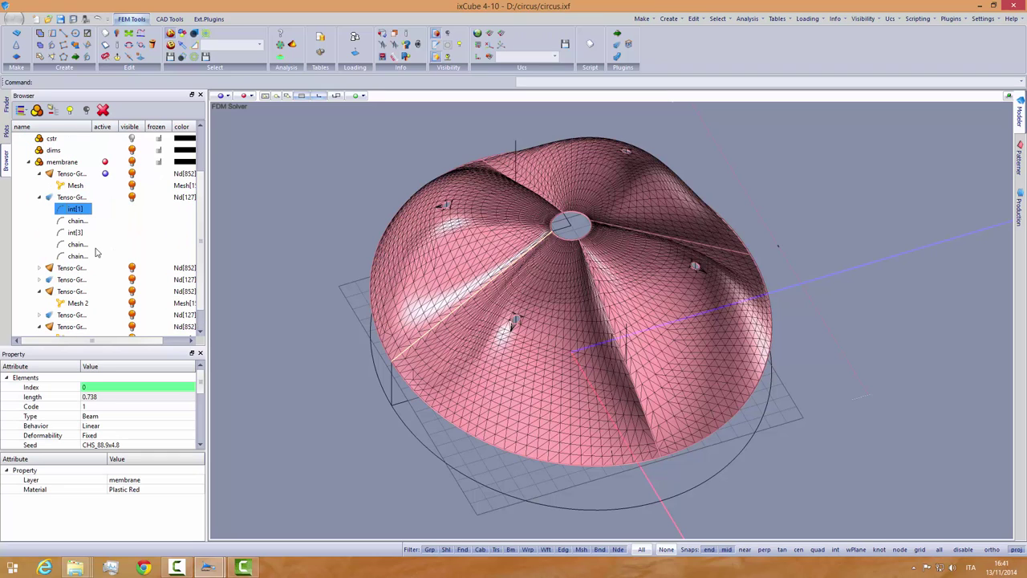
ctrl+click(79, 234)
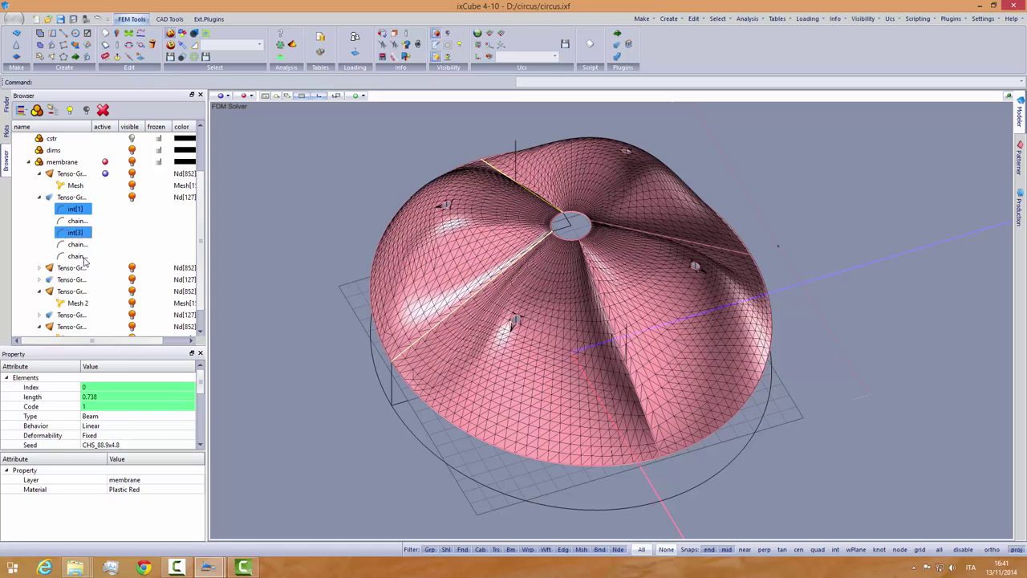
click(39, 279)
scroll(91, 269, down, 2)
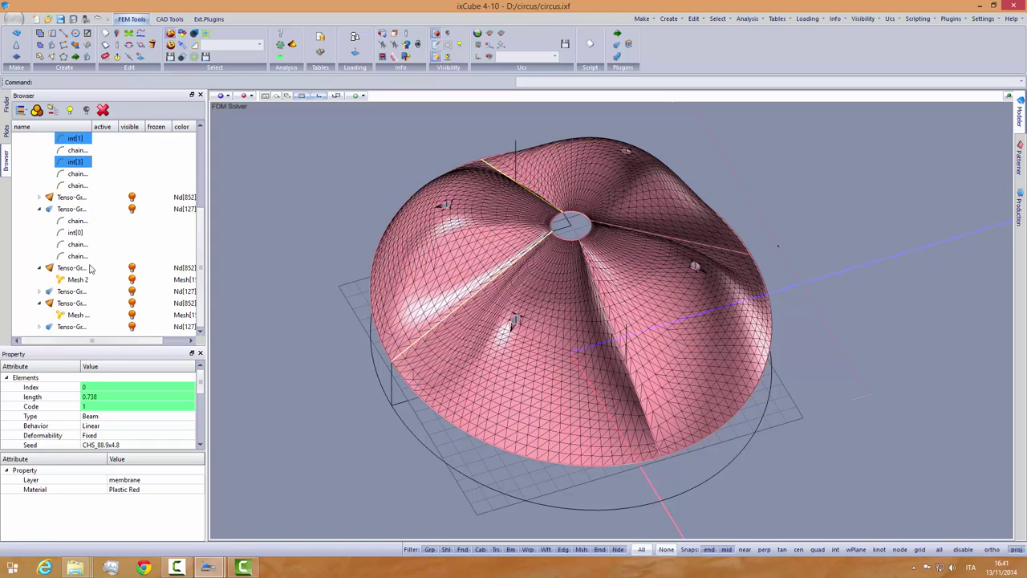
ctrl+click(74, 233)
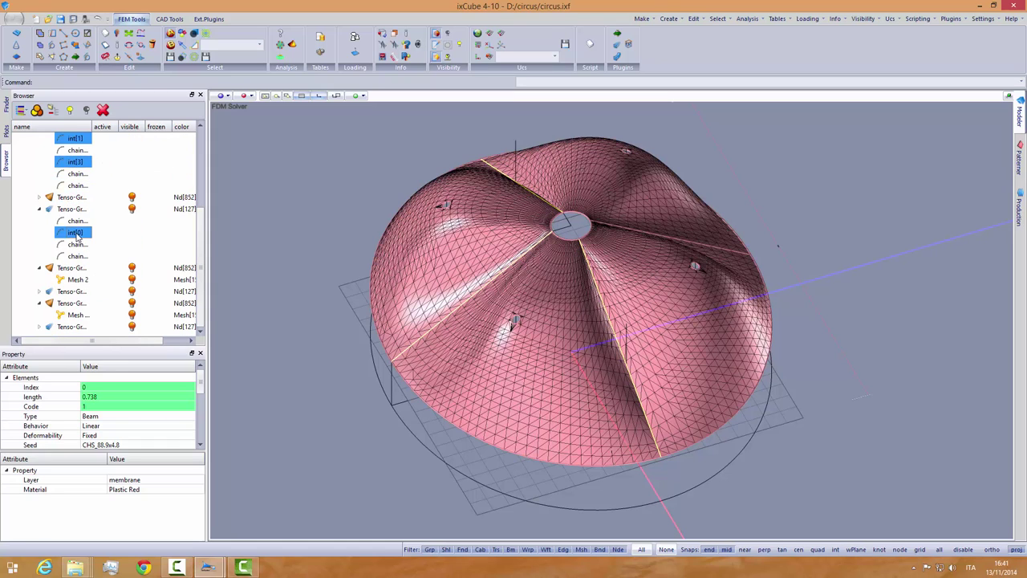
click(42, 292)
scroll(115, 257, down, 2)
ctrl+click(75, 256)
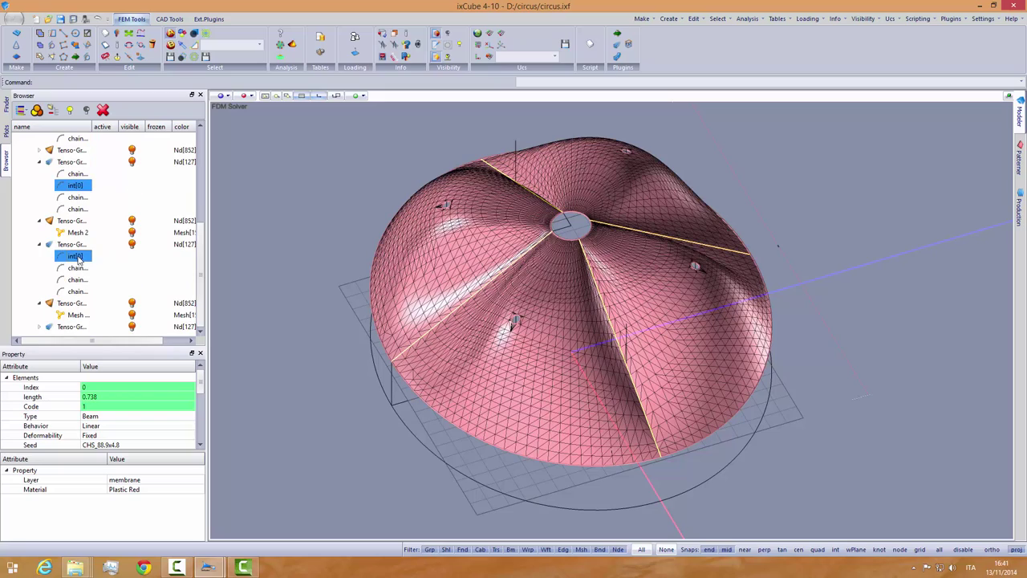
middle_drag(391, 305, 425, 327)
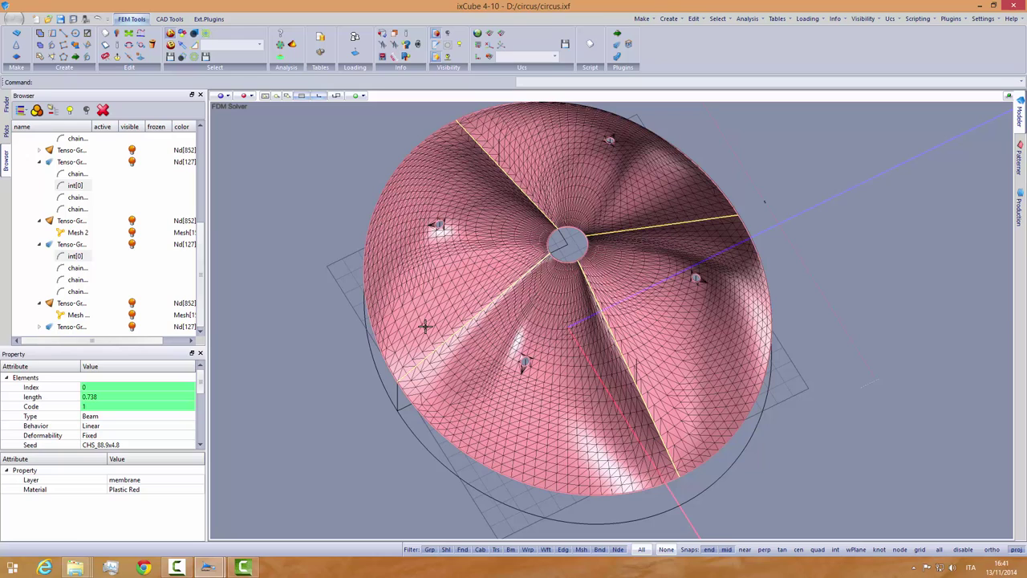
Step: Set the selected internal seam chains' type to Cable and their behavior to Non-Linear
click(114, 417)
click(115, 419)
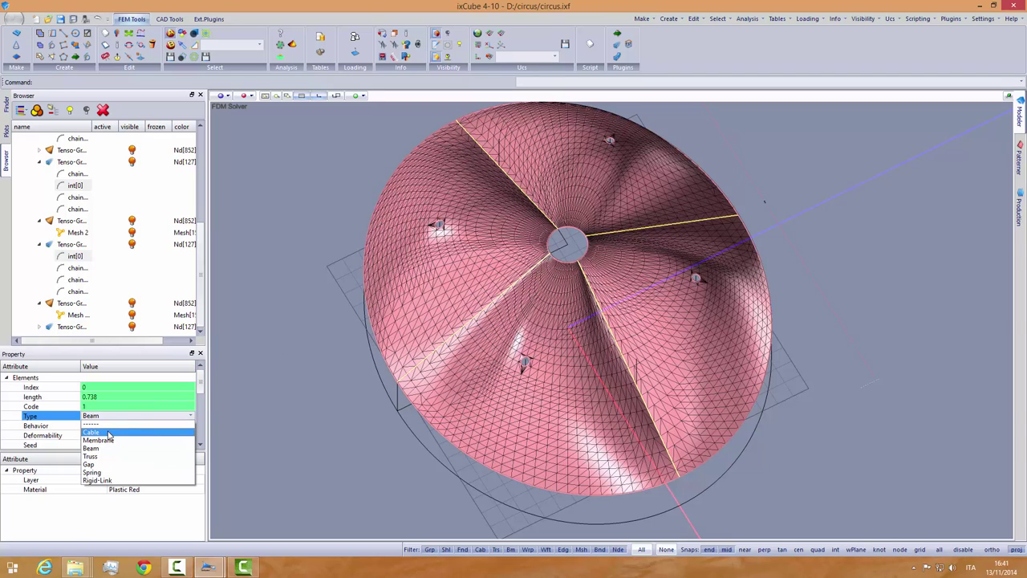
click(107, 433)
click(107, 426)
click(106, 426)
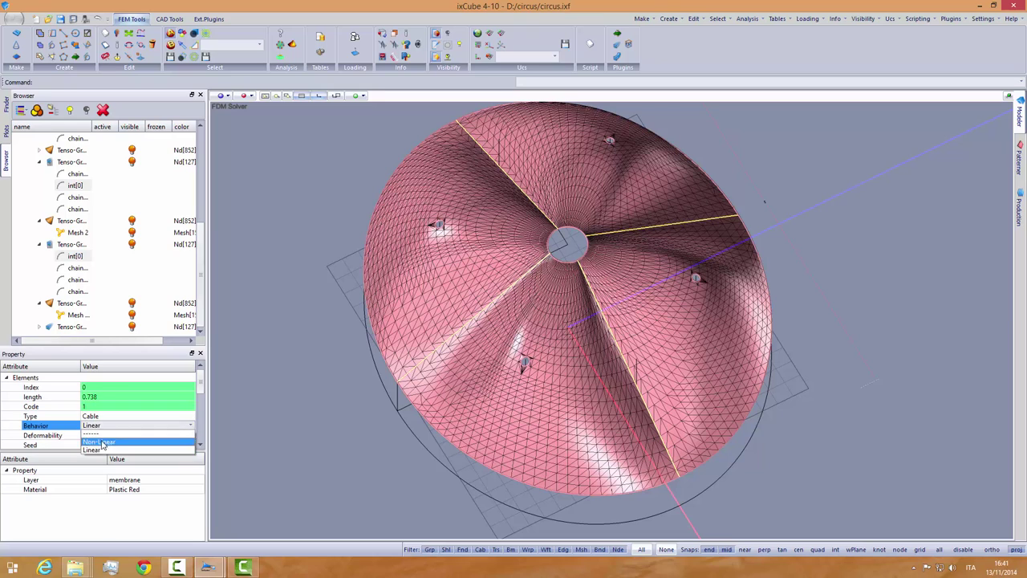
click(103, 444)
Step: Set the internal seam chains to FF-Deformable with seed Cable 8, open their C value for editing and clear the selection
click(105, 438)
click(104, 437)
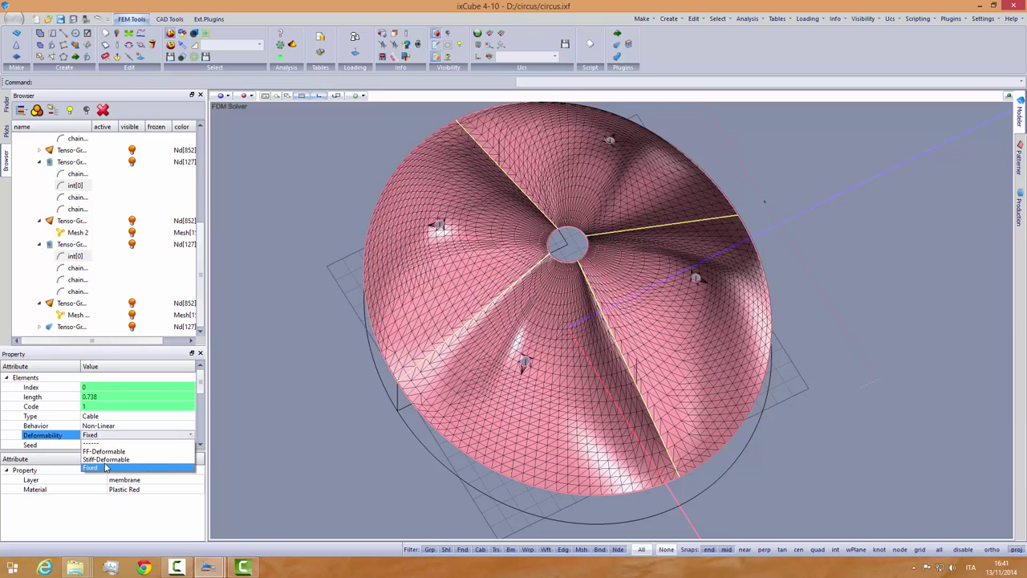
click(107, 452)
click(107, 448)
click(107, 447)
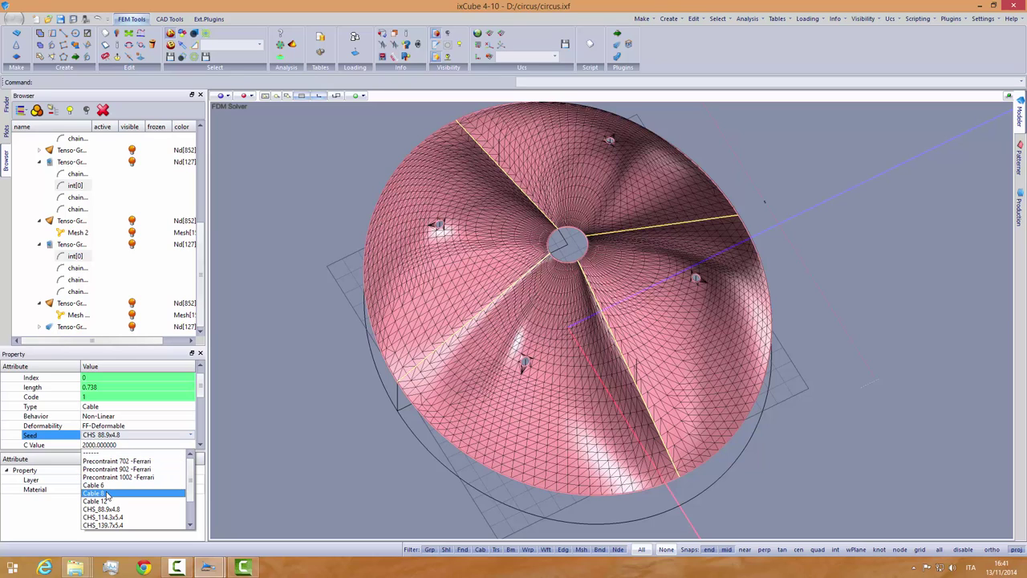
click(107, 493)
click(129, 445)
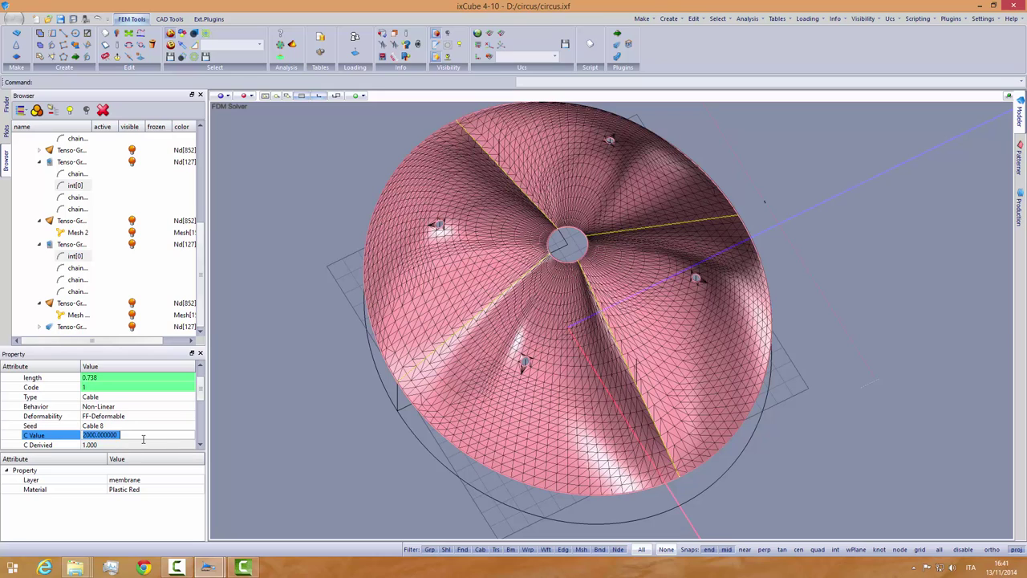
click(278, 333)
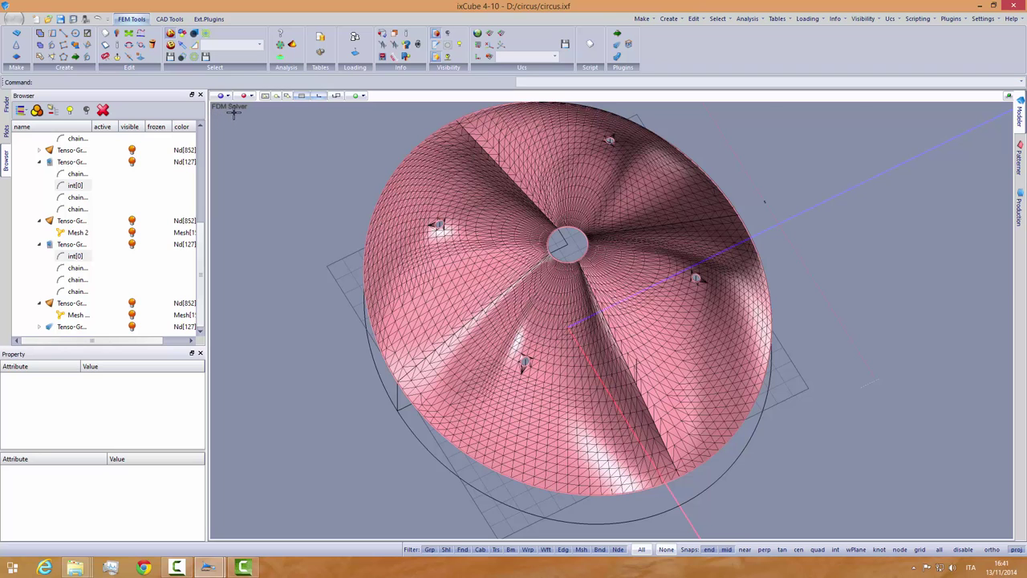
Step: Switch the active form-finder to NFDM - Natural Force Density Method in the preferences and accept resetting the results
click(983, 19)
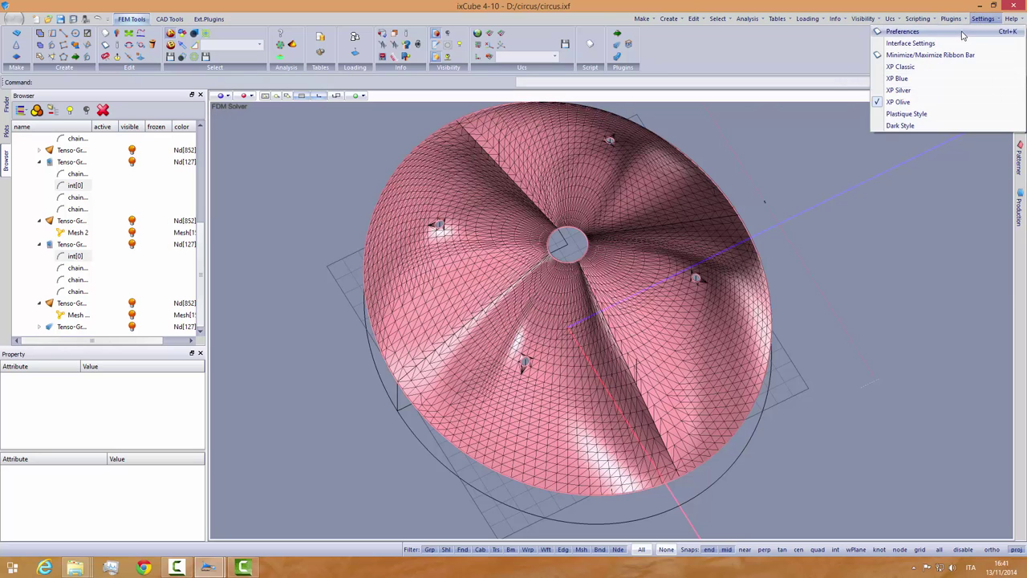
click(963, 33)
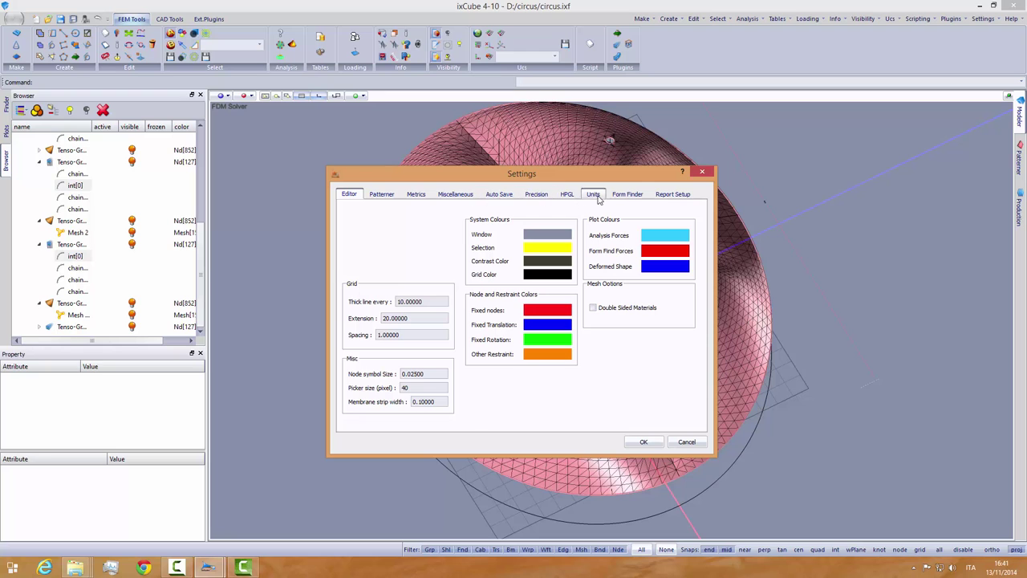
click(627, 194)
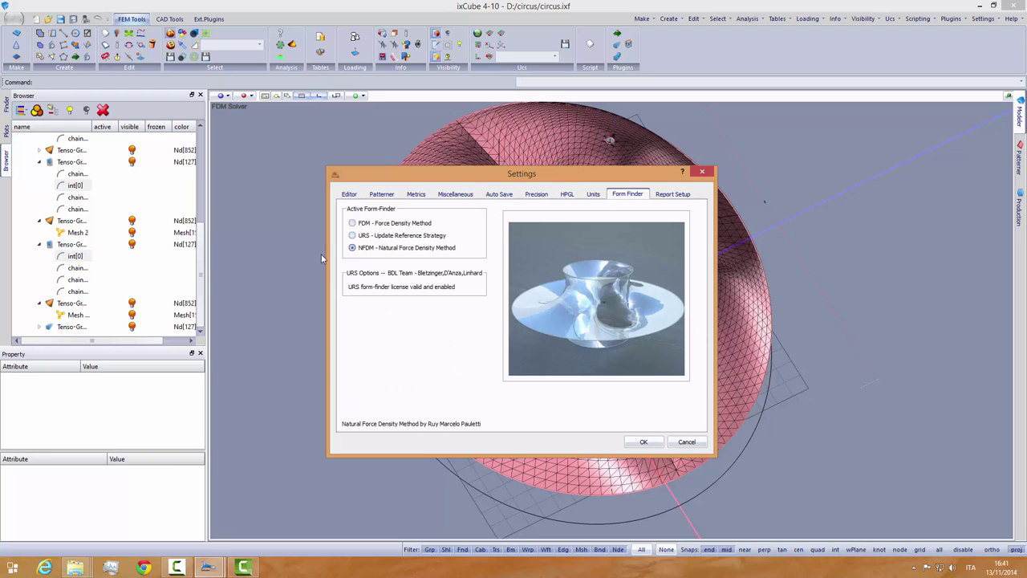
click(644, 441)
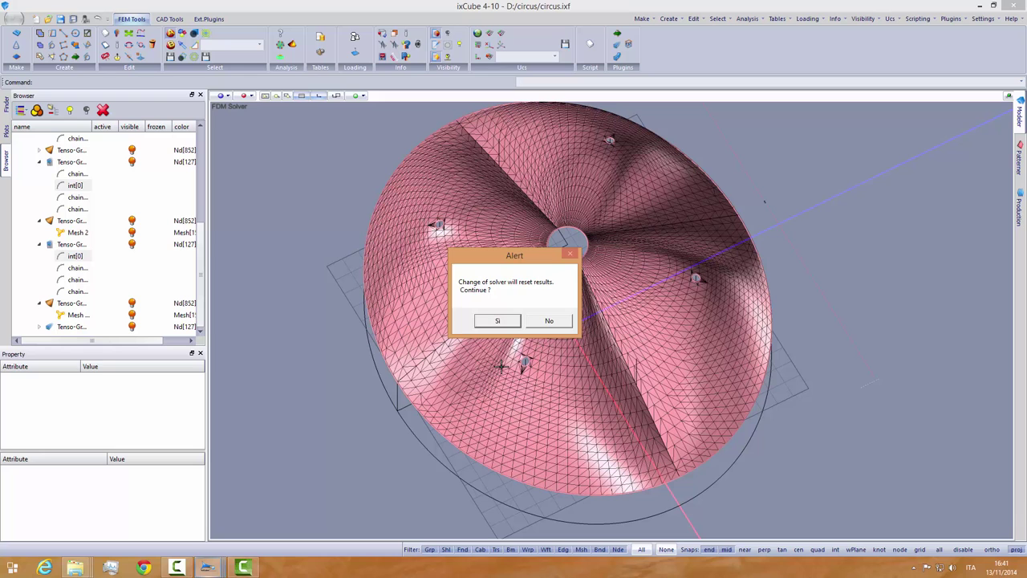
click(490, 320)
middle_drag(467, 325, 482, 316)
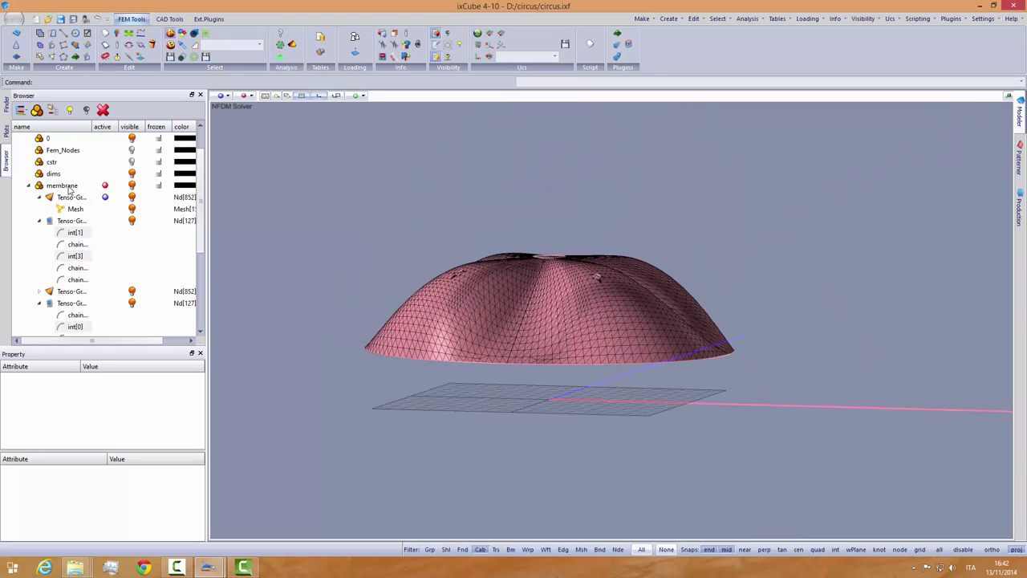
Step: Freeze the cstr layer and window-select all the tent's cables with only the cable filter active
click(67, 186)
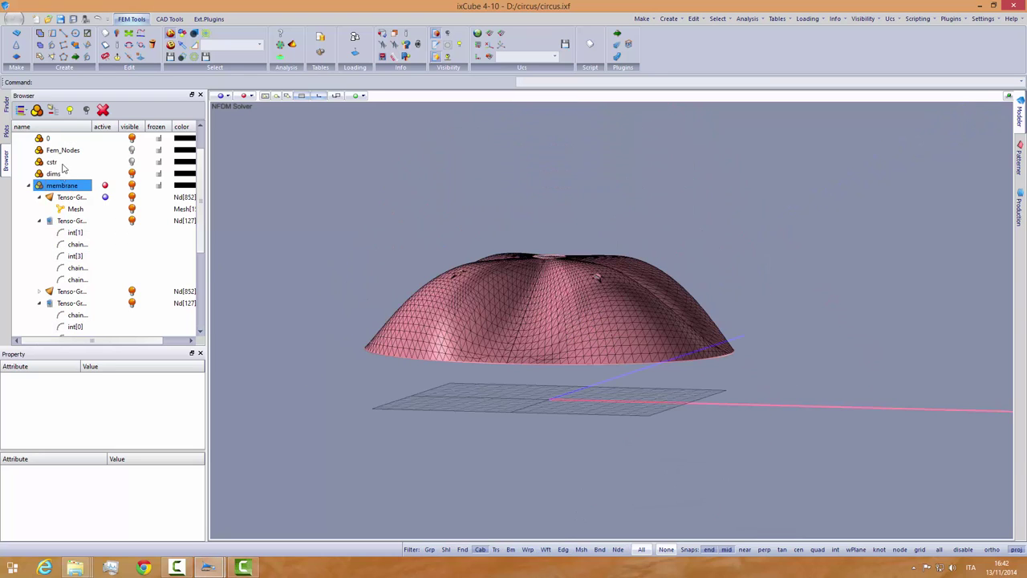
click(160, 163)
drag(338, 219, 774, 384)
middle_drag(585, 384, 528, 438)
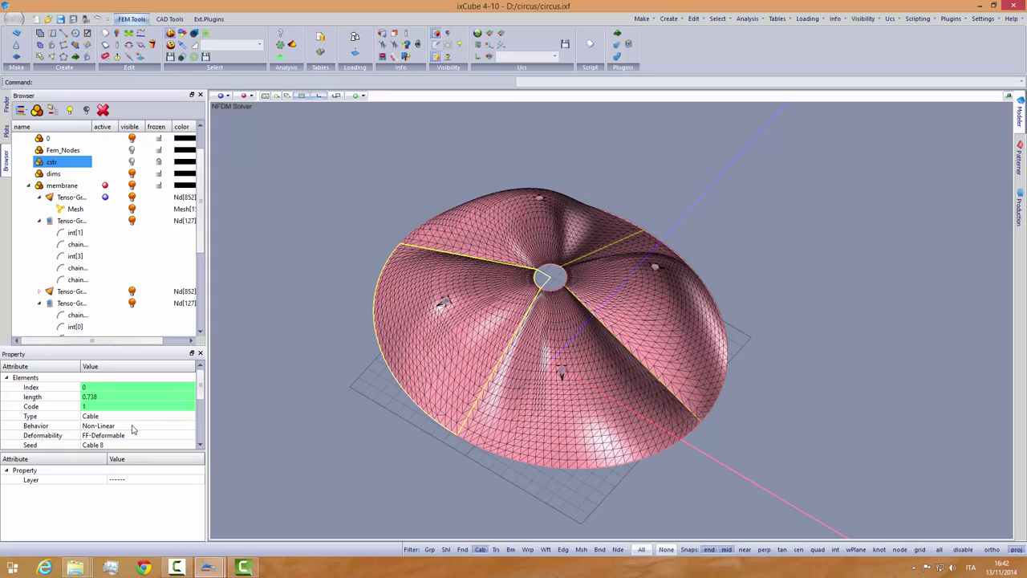
Step: Check the selected cables' properties through to the pretension value and clear the selection
scroll(200, 401, down, 5)
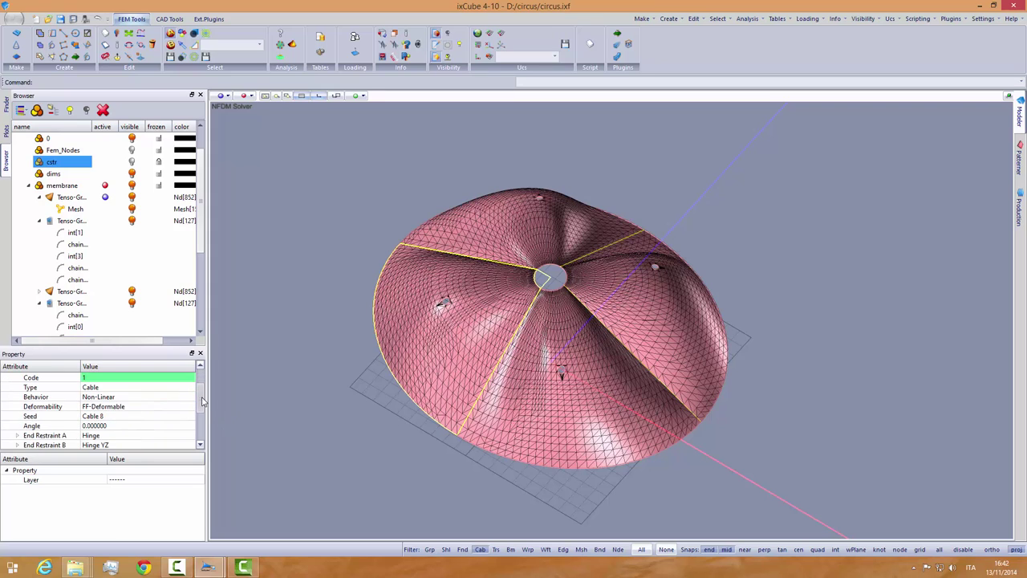
scroll(202, 411, down, 1)
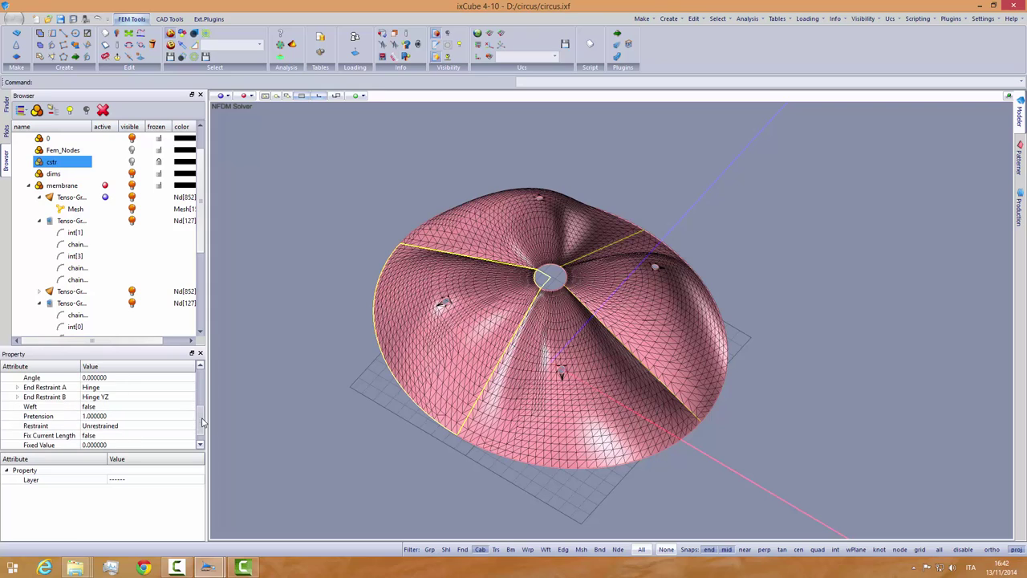
click(126, 416)
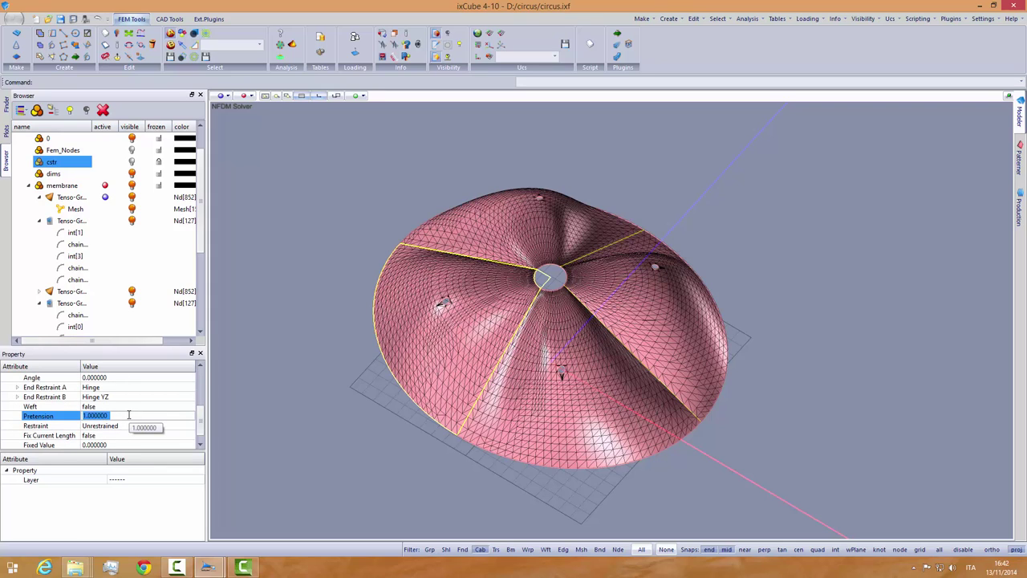
click(273, 382)
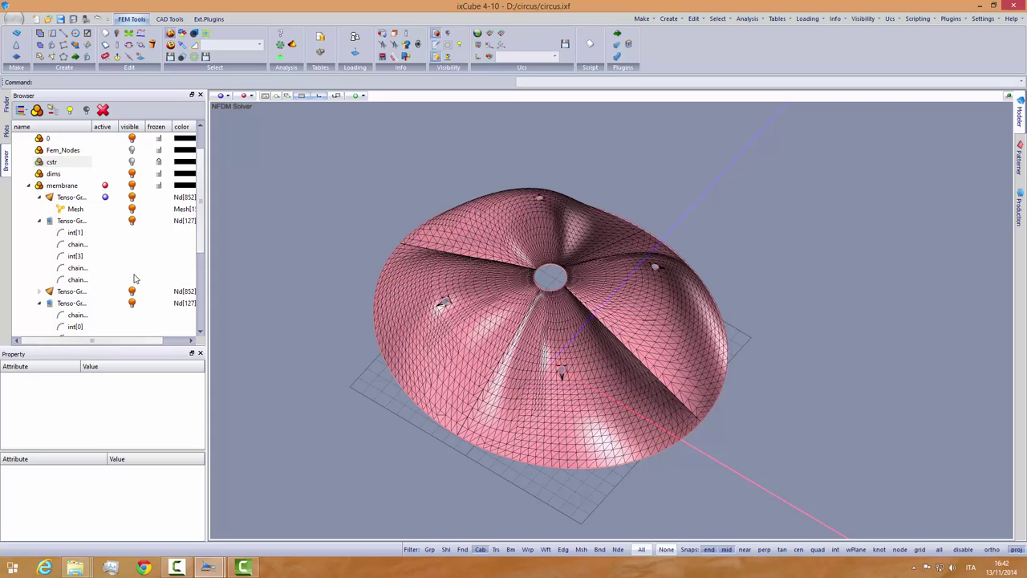
Step: Set the warp-weft orientation of the mesh in the membrane layer's first group with the X-Y plane as weft plane
click(28, 185)
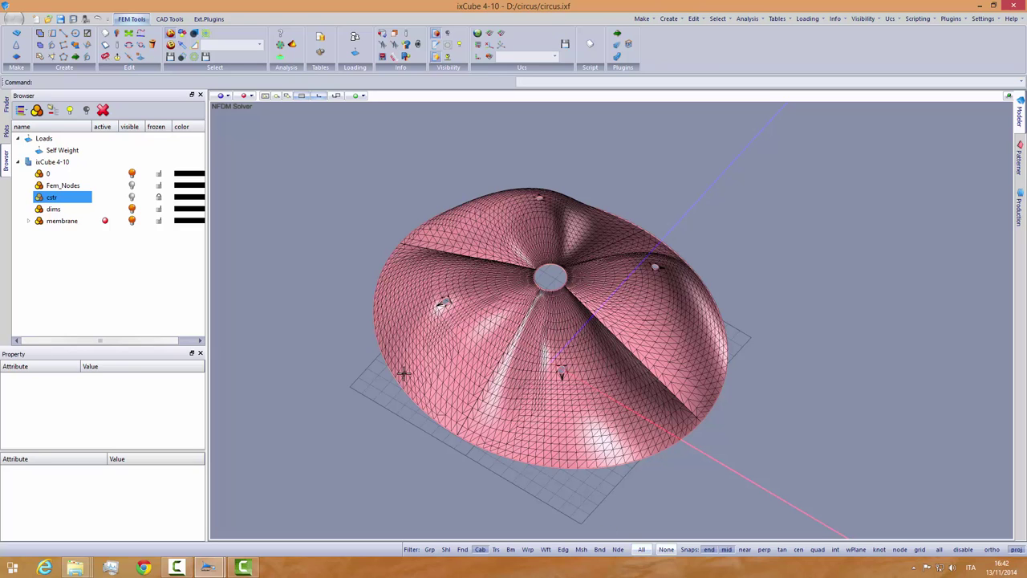
middle_drag(445, 389, 445, 381)
click(27, 219)
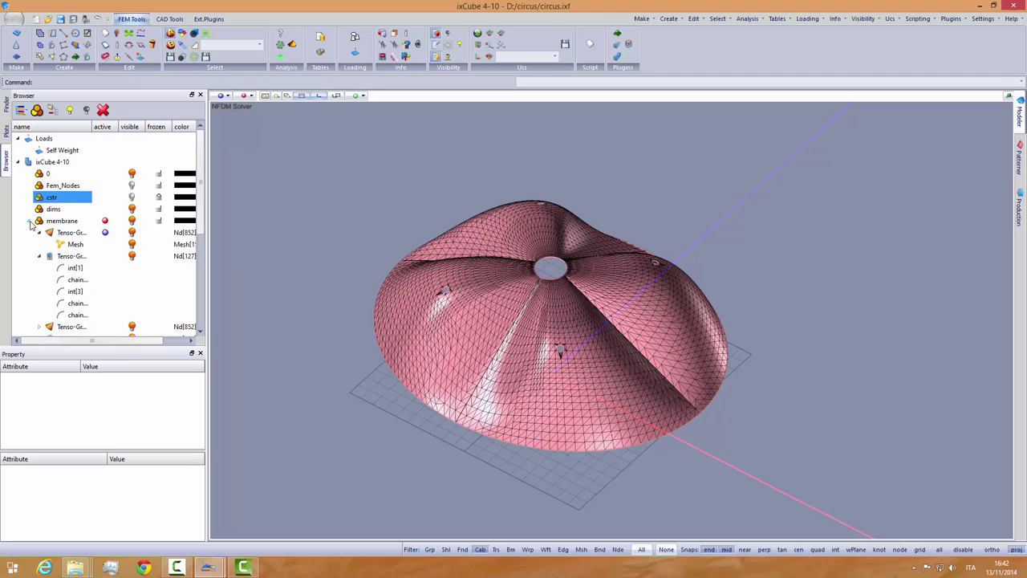
scroll(83, 238, down, 1)
right_click(74, 208)
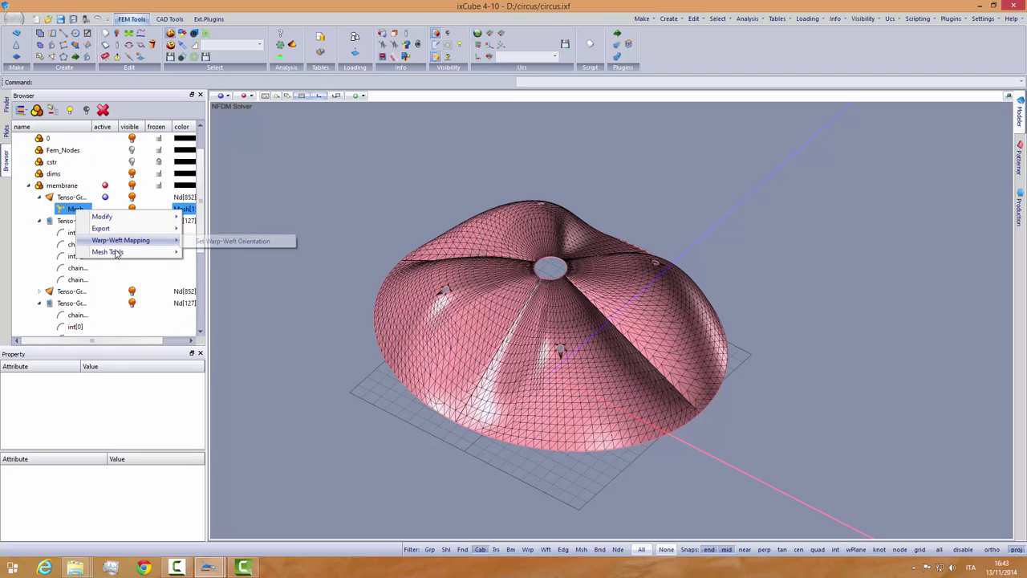
mouse_move(133, 252)
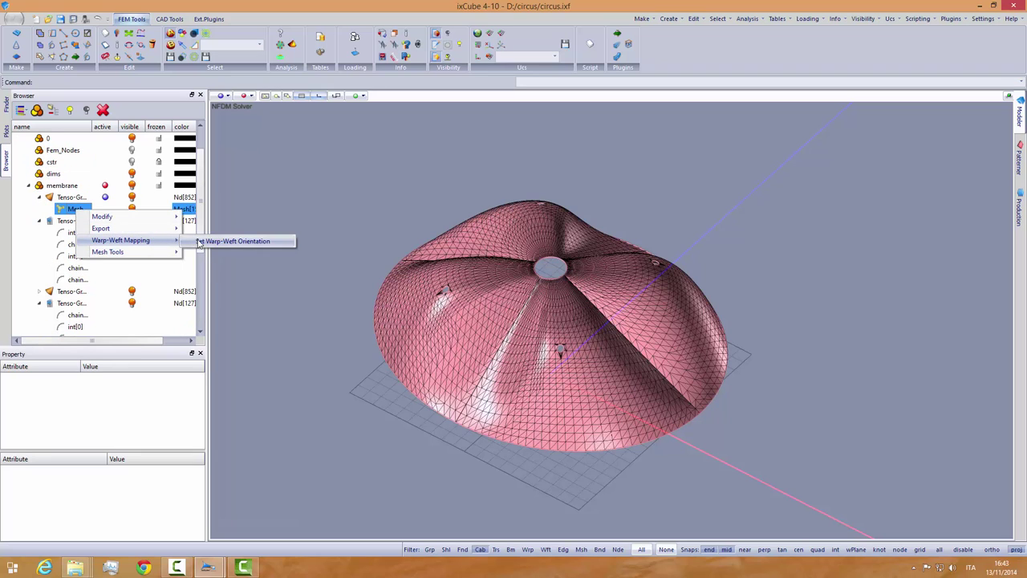
click(233, 240)
click(537, 299)
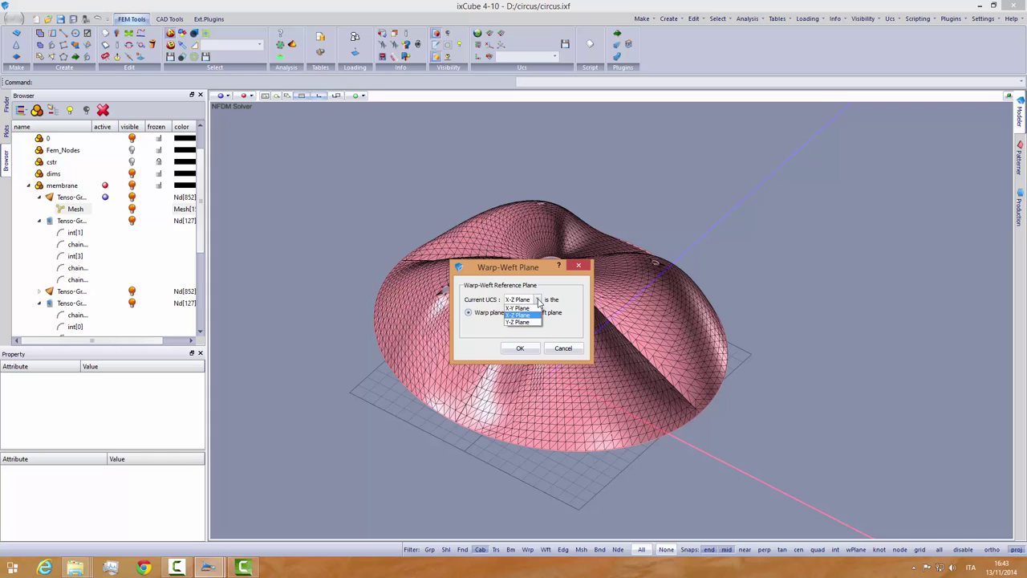
click(527, 313)
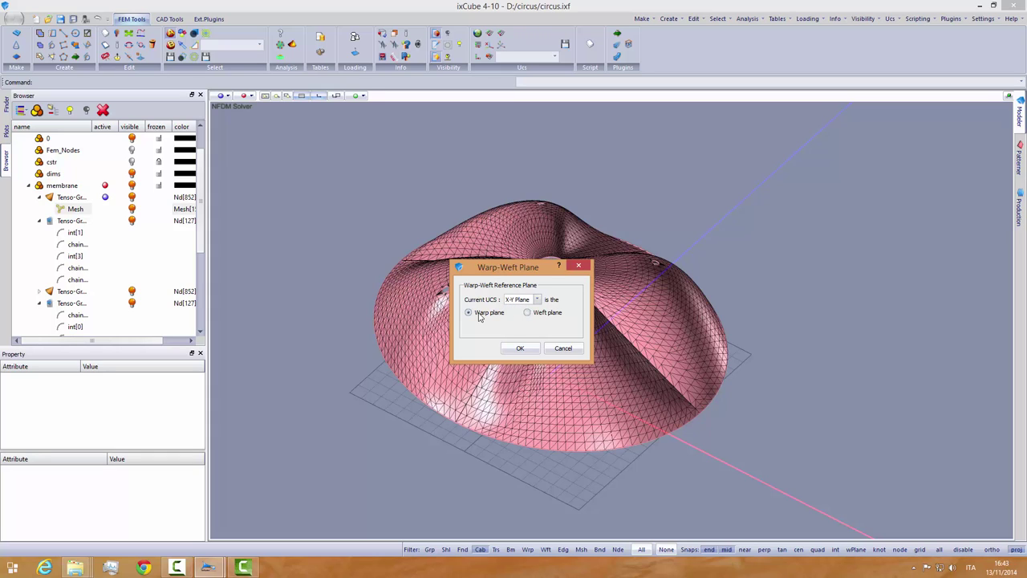
click(549, 313)
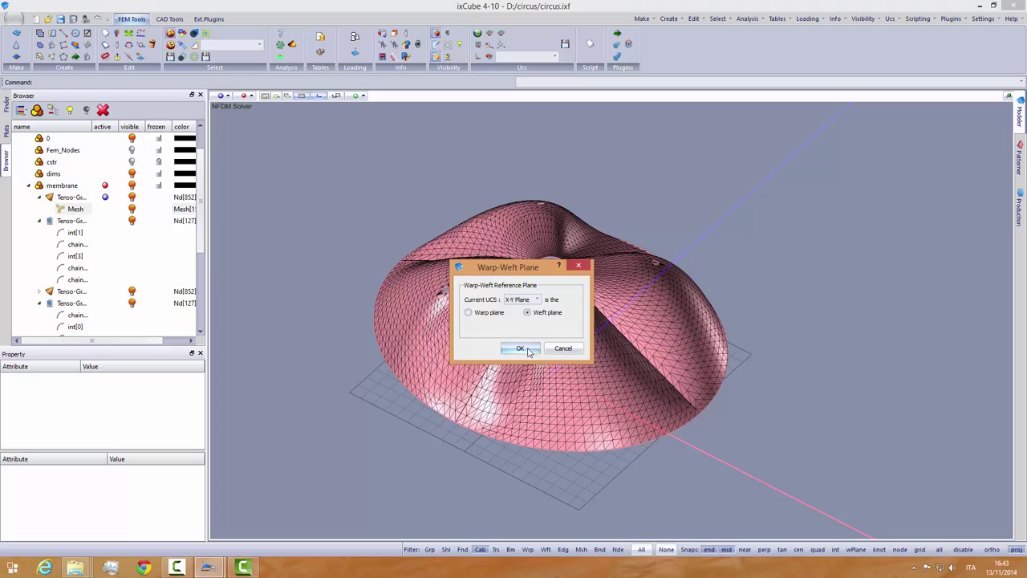
click(520, 349)
Step: Set the warp-weft orientation of the second group's mesh with the X-Y plane as weft plane
click(40, 292)
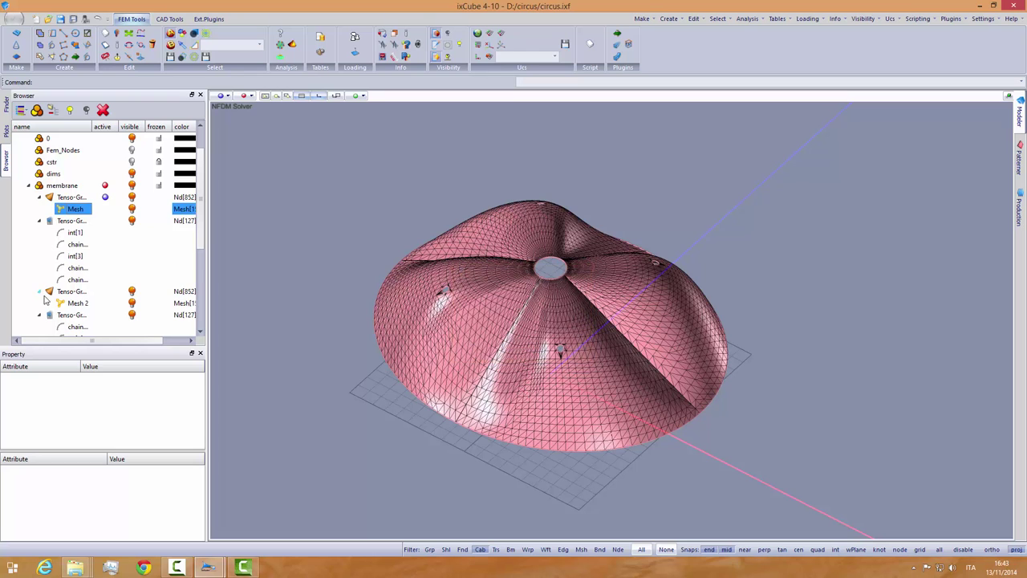
click(75, 303)
right_click(76, 302)
mouse_move(149, 334)
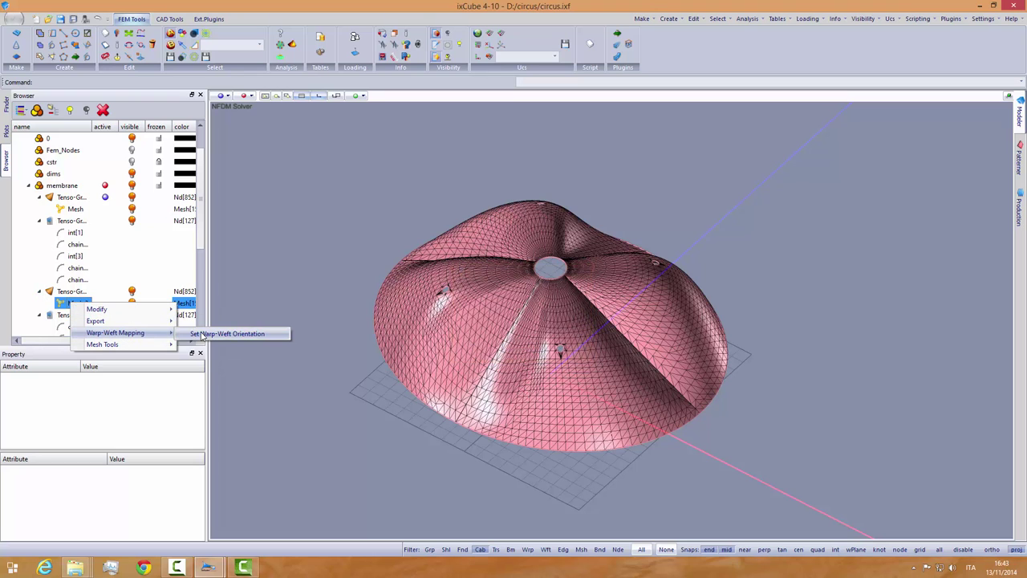
click(200, 334)
click(537, 299)
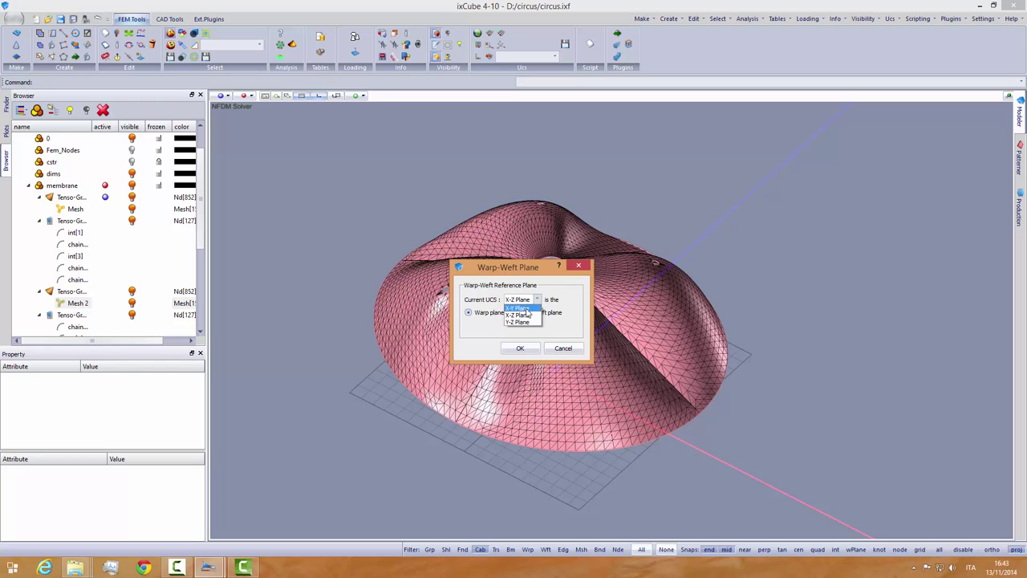
click(504, 309)
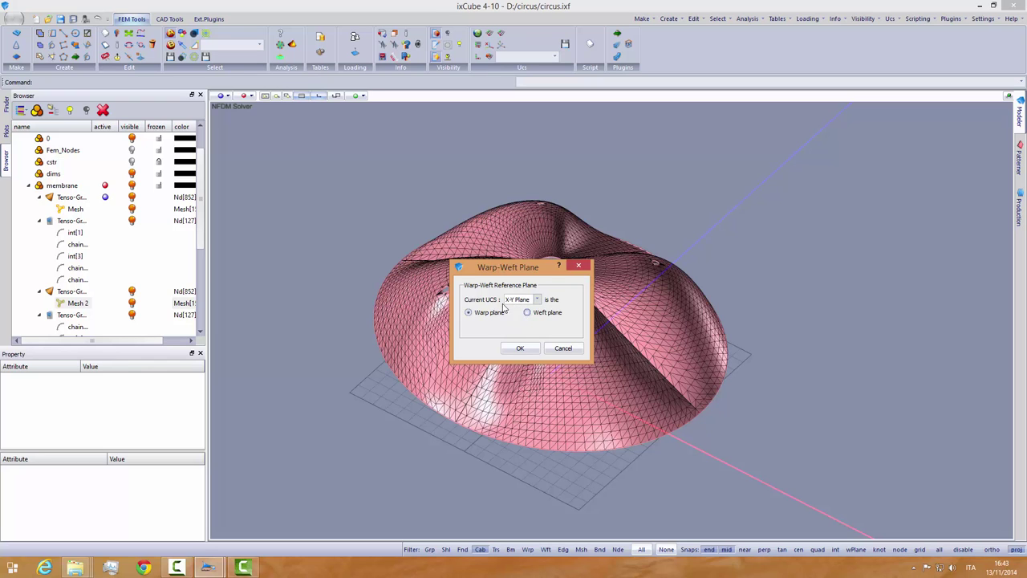
click(520, 349)
Step: Set the warp-weft orientation of the third group's mesh using the X-Y plane as reference
scroll(206, 313, down, 4)
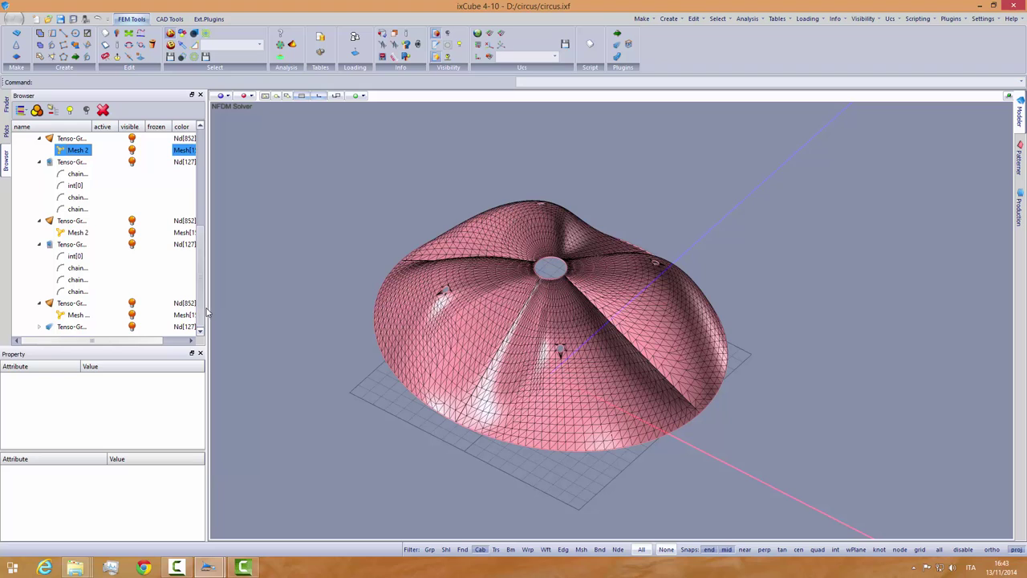
right_click(78, 232)
mouse_move(120, 264)
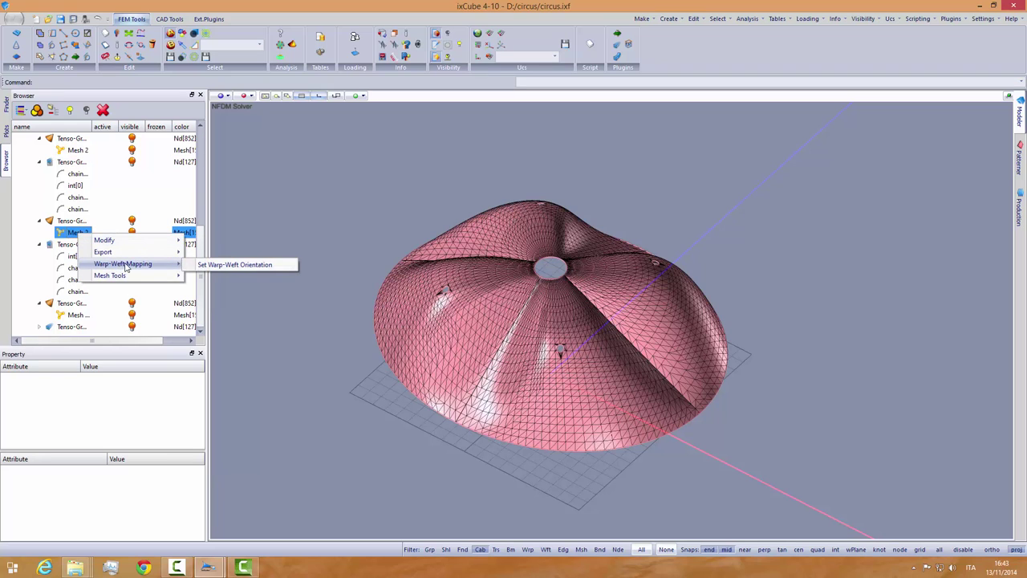
click(234, 265)
click(536, 299)
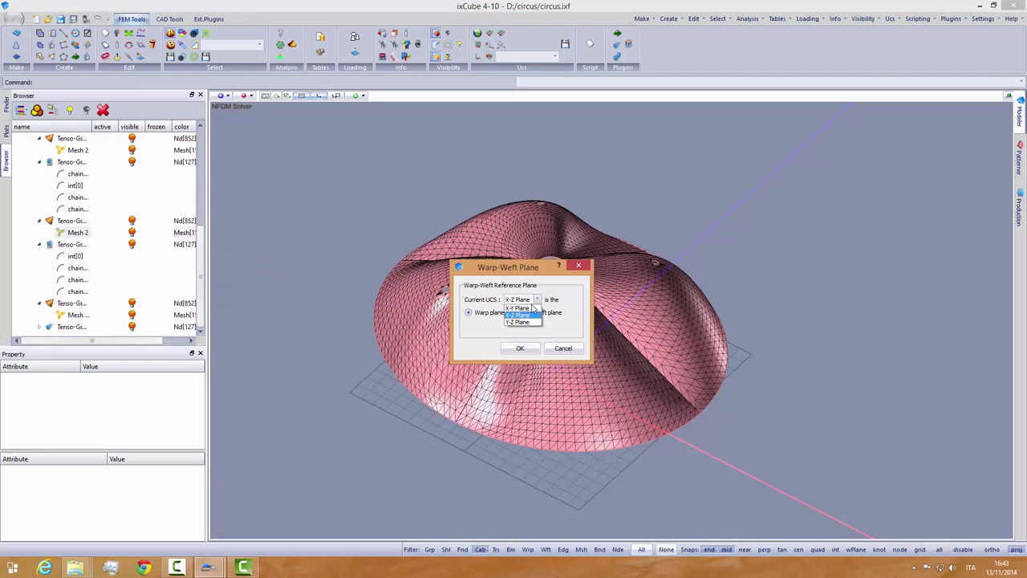
click(514, 309)
click(520, 348)
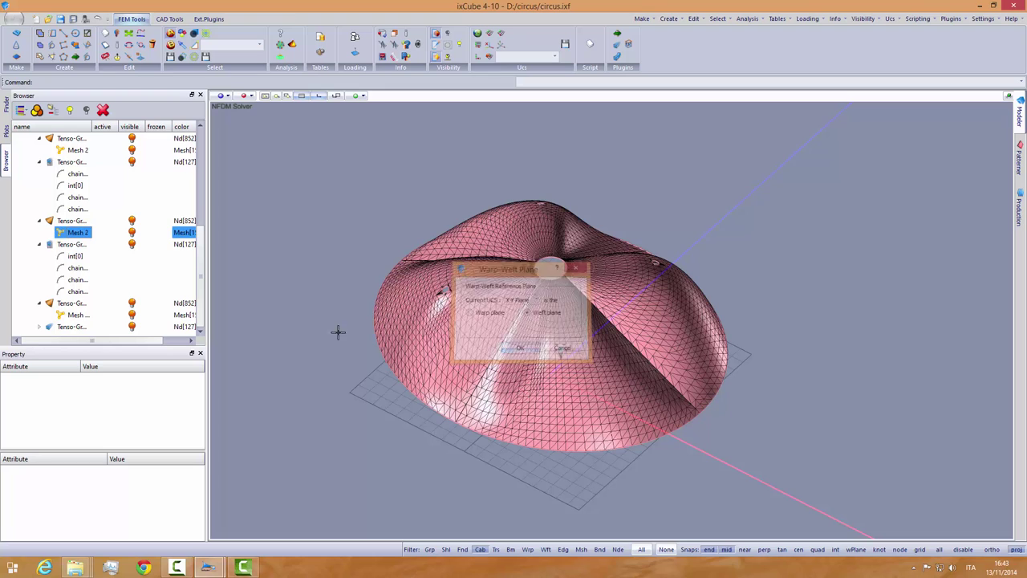
Step: Set the warp-weft orientation of the fourth group's mesh with the X-Y plane as weft plane
right_click(80, 316)
mouse_move(141, 343)
click(250, 345)
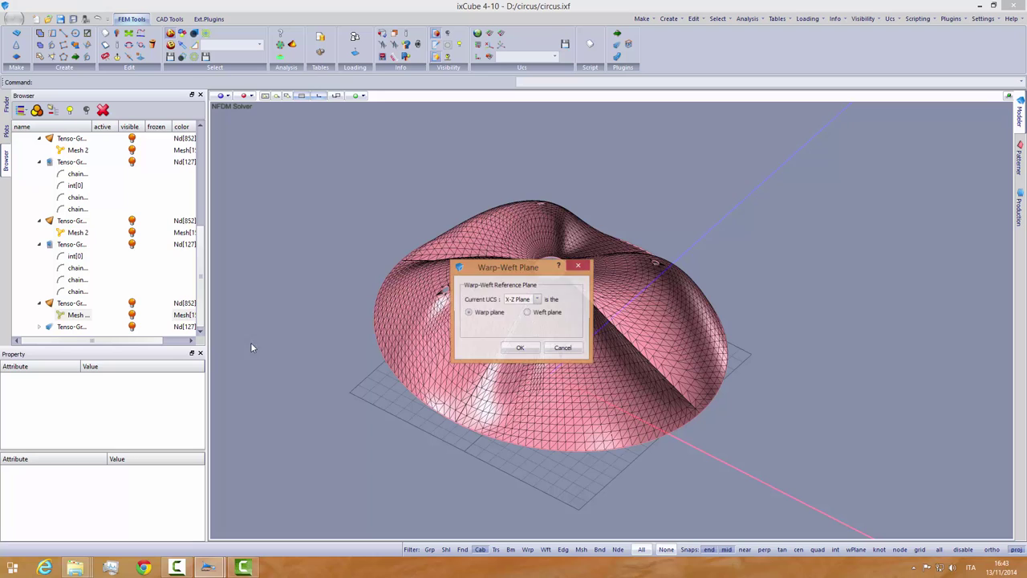
click(537, 299)
click(517, 309)
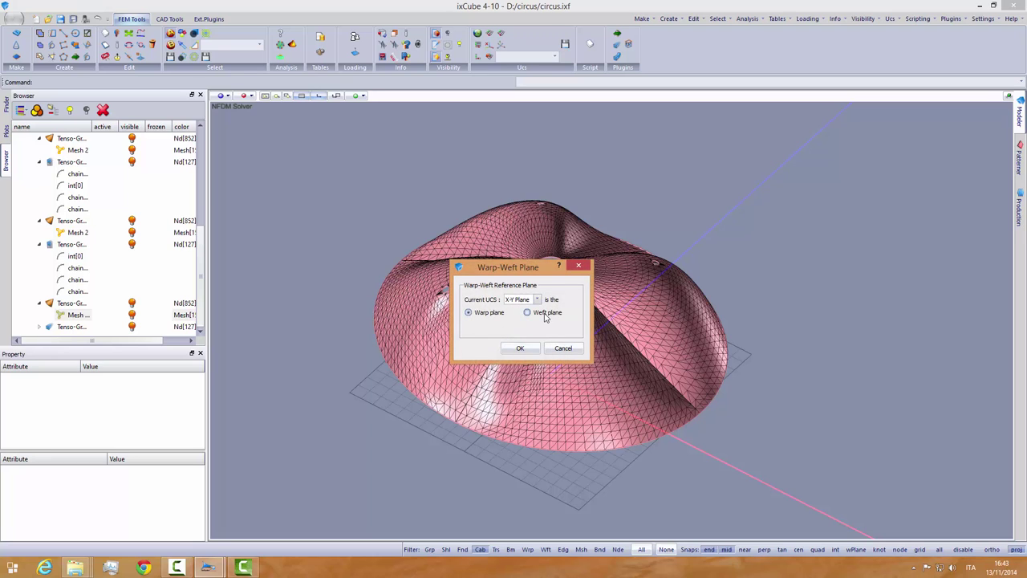
click(546, 320)
click(520, 348)
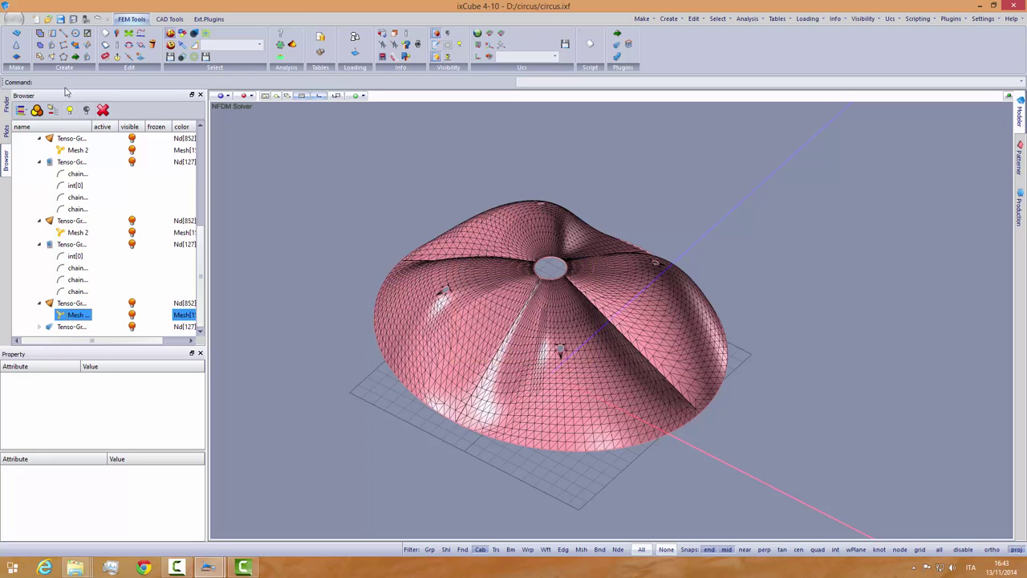
Step: Restrict the selection filter to meshes, select all the tent meshes and set their seed to Precontraint 702 -Ferrari
click(666, 549)
click(582, 549)
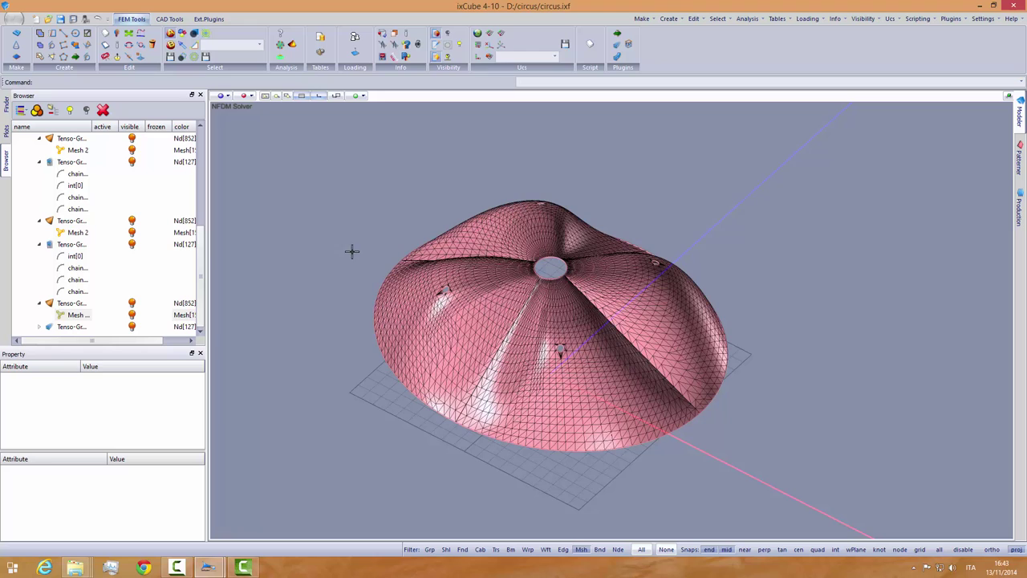
drag(310, 152, 745, 494)
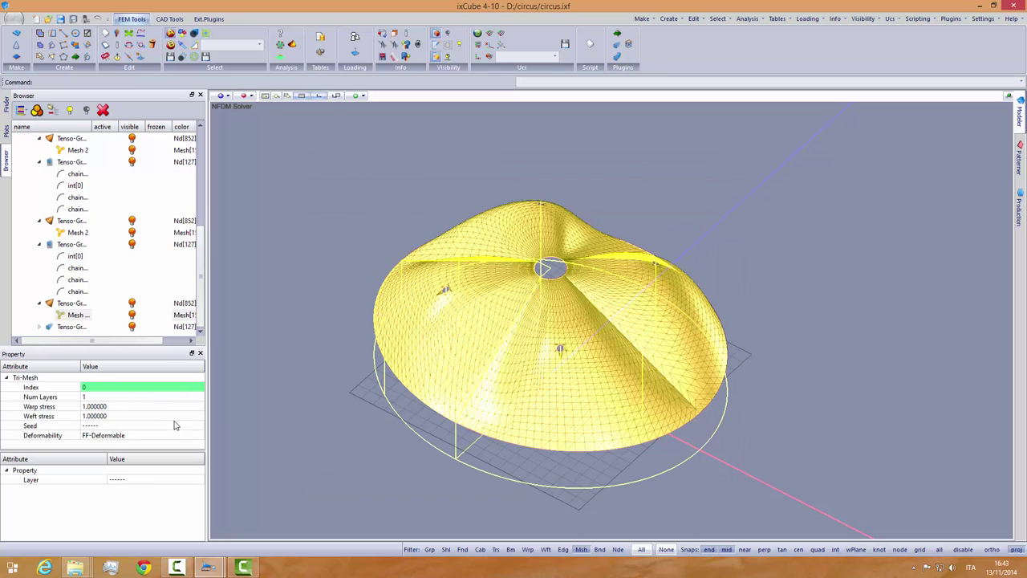
click(125, 426)
scroll(127, 449, up, 1)
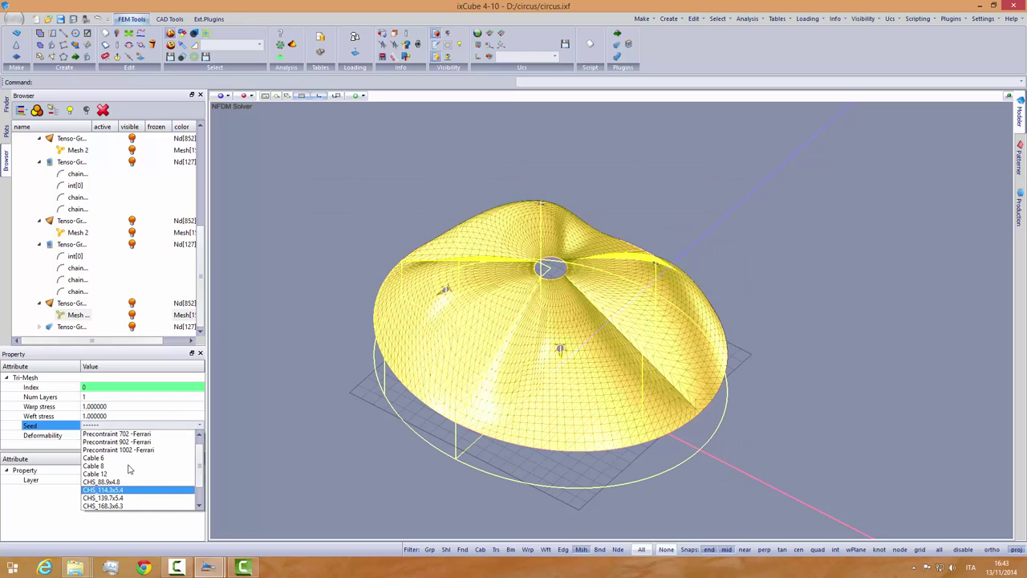
click(117, 433)
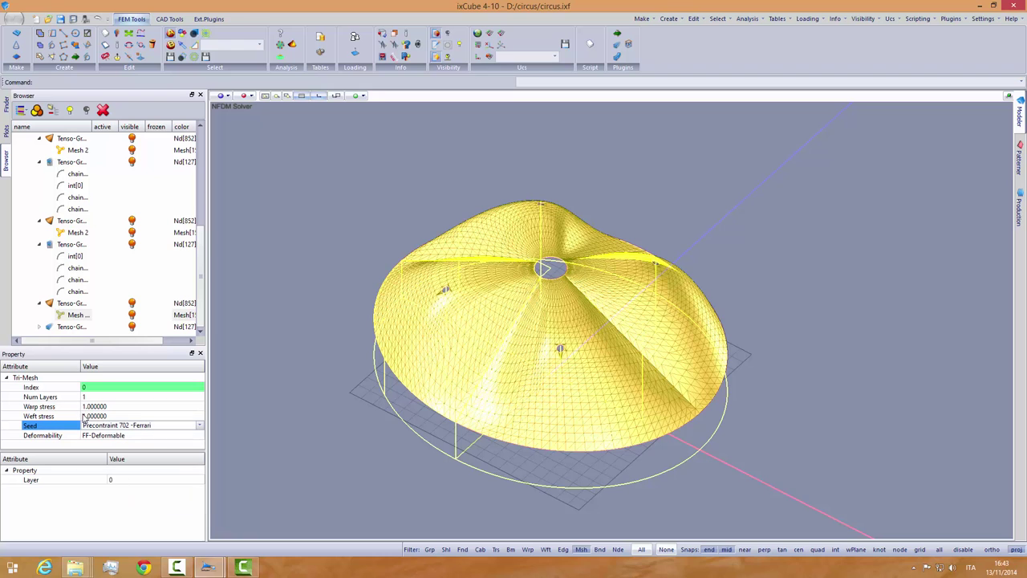
click(335, 404)
Step: Run form-finding on the tent with the NFDM solver using 1 outer loop
middle_drag(339, 406, 398, 428)
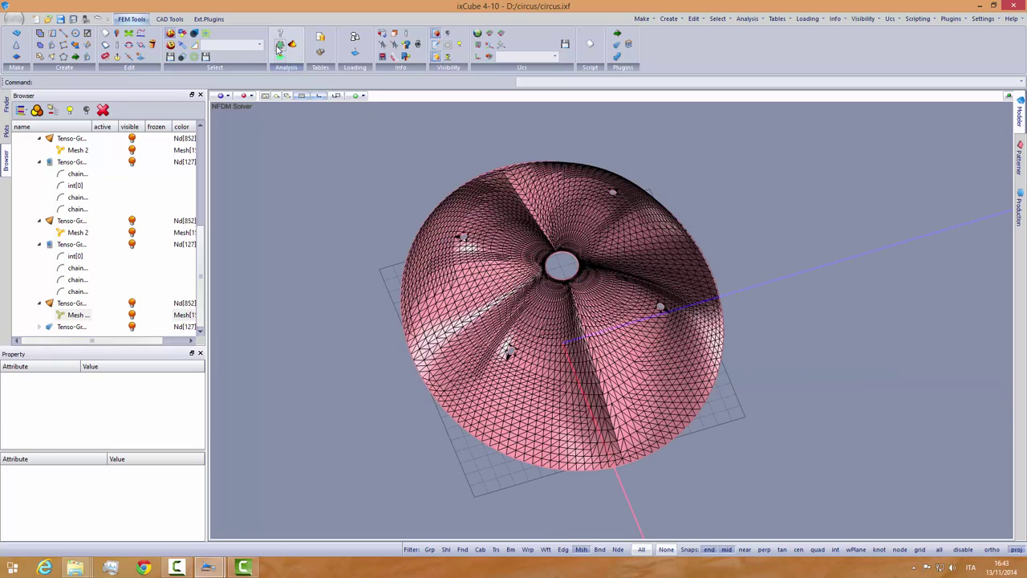
click(279, 45)
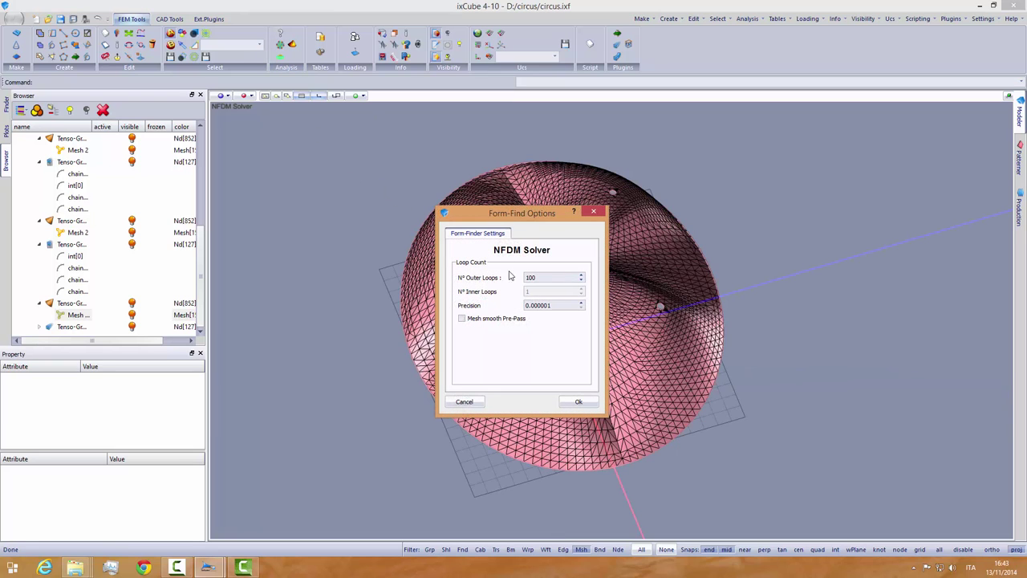
drag(545, 278, 493, 277)
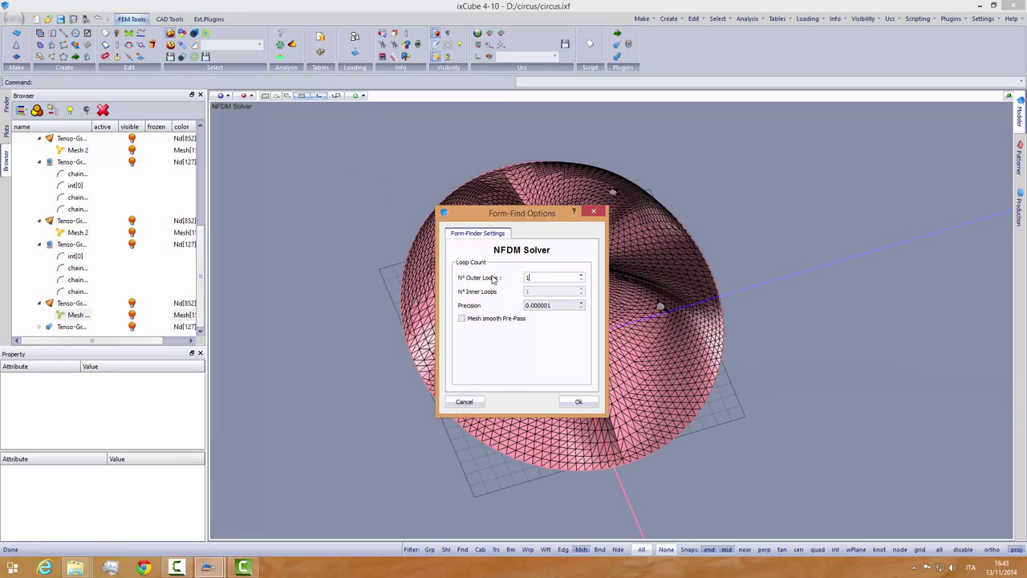
click(579, 401)
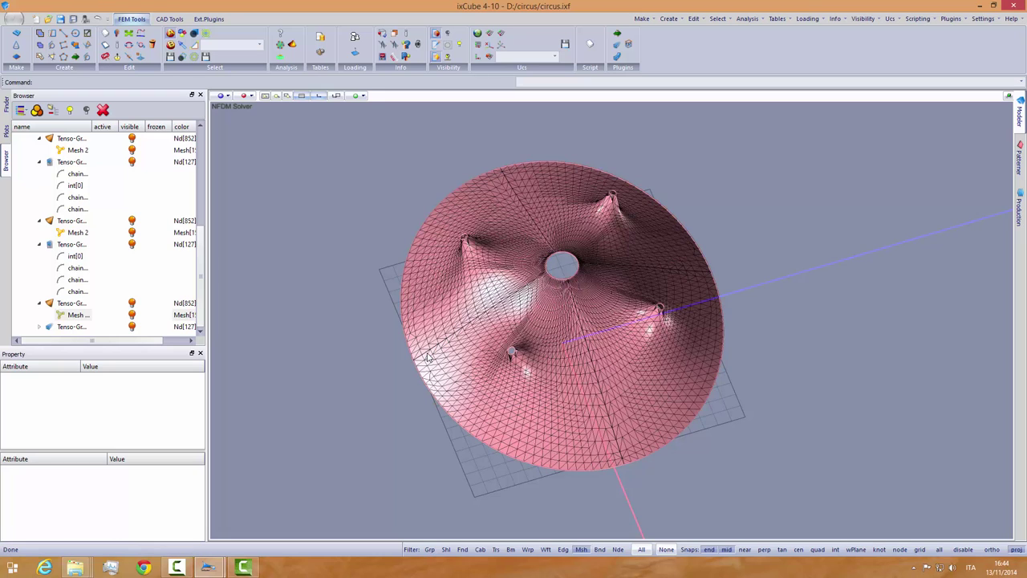
Step: Inspect the form-found tent and plot its sI membrane stress with Form-Find as the active result
middle_drag(565, 383, 430, 340)
scroll(562, 337, up, 3)
middle_drag(565, 334, 704, 327)
middle_drag(589, 331, 620, 346)
click(6, 131)
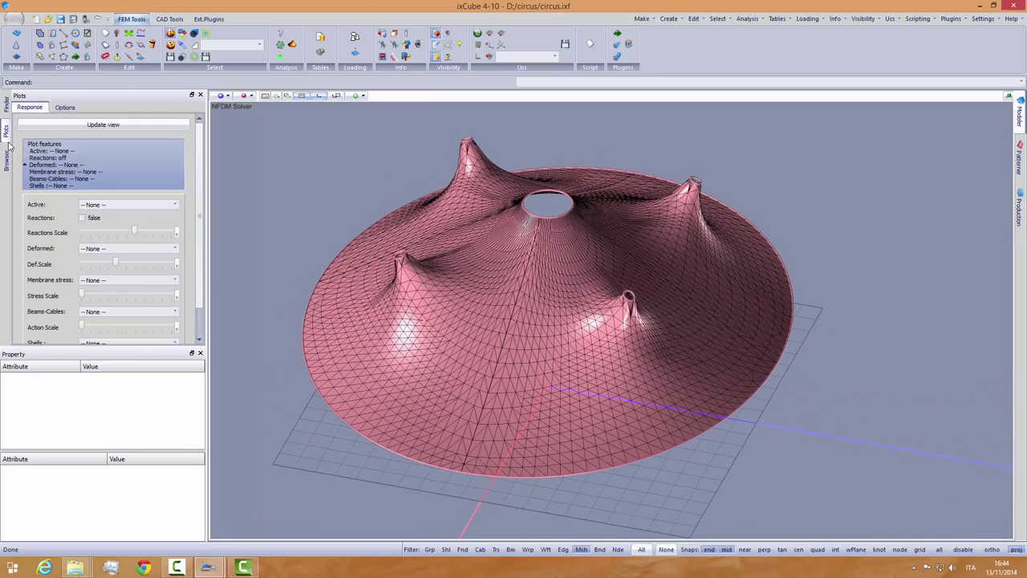
click(115, 205)
click(115, 221)
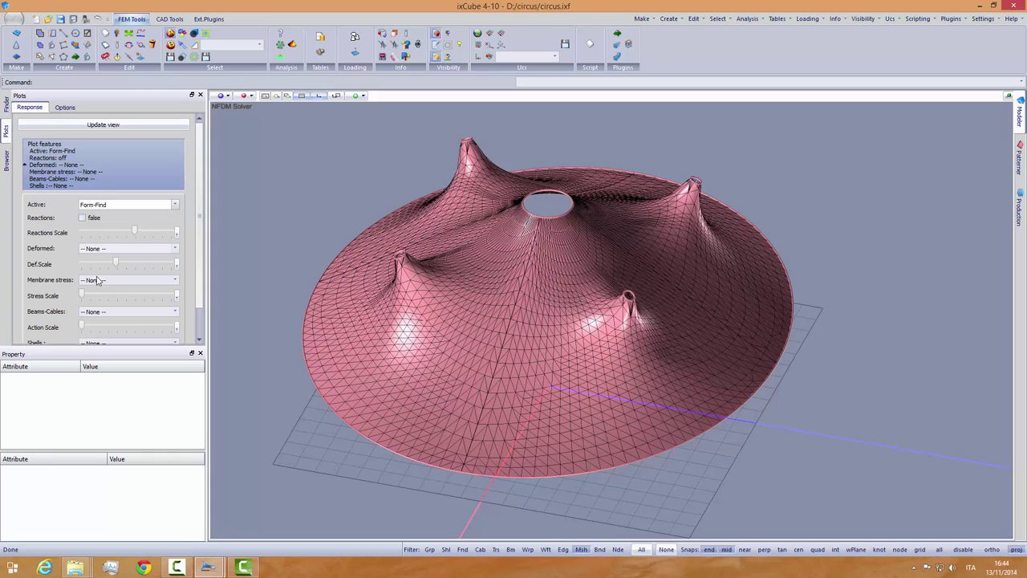
click(120, 280)
click(100, 297)
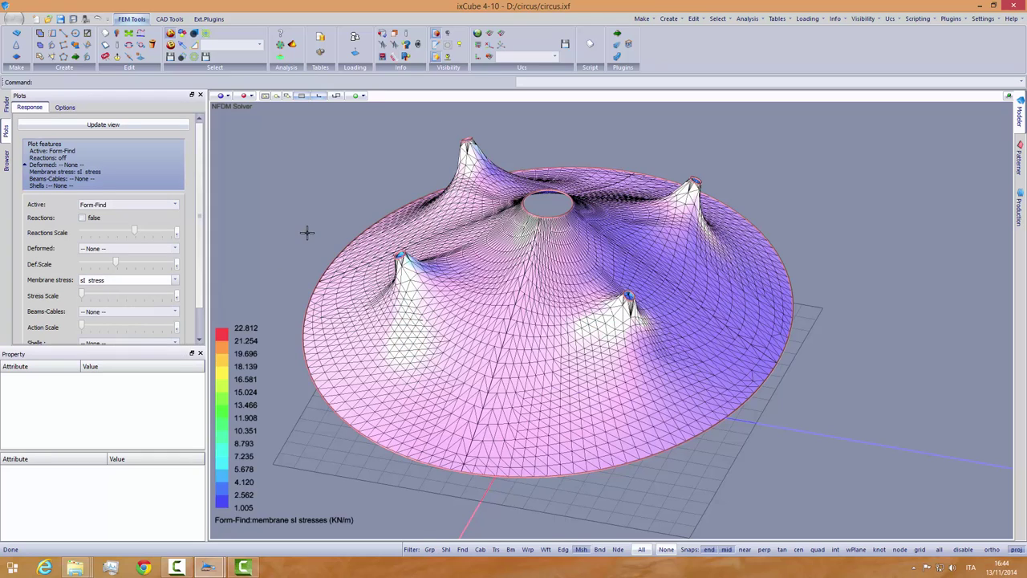
Step: Hide the mesh lines and examine the sI membrane stress distribution around the tent's peaks and central ring from several angles
middle_drag(305, 230, 399, 117)
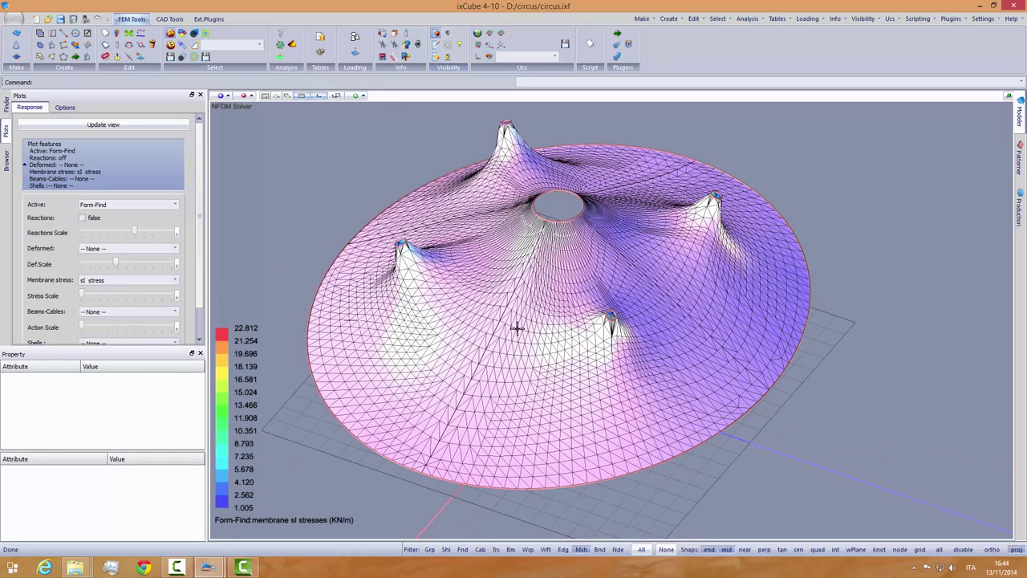
scroll(518, 324, down, 2)
click(436, 57)
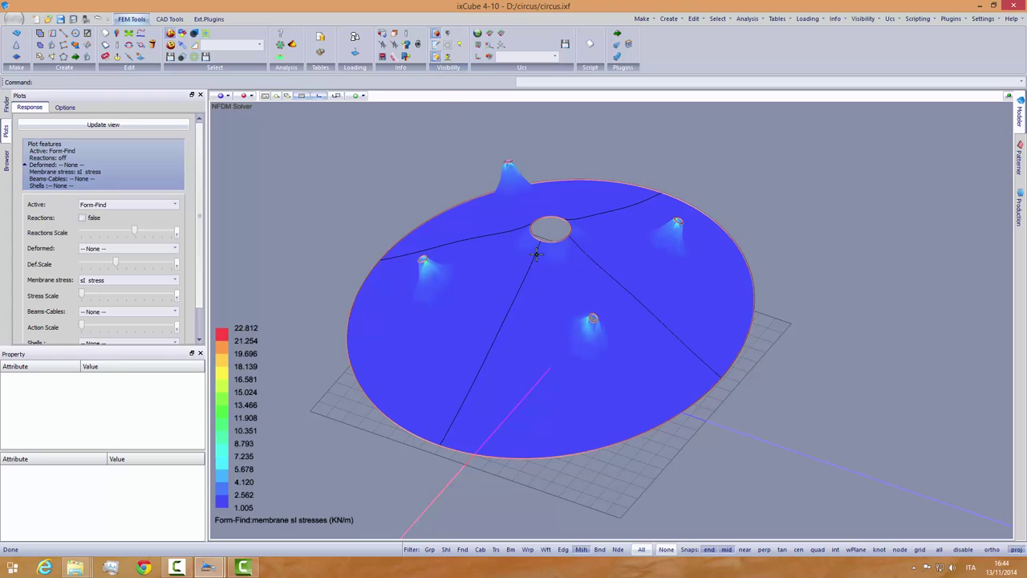
mouse_move(484, 191)
middle_down()
mouse_move(497, 312)
mouse_move(487, 216)
mouse_move(396, 266)
middle_up()
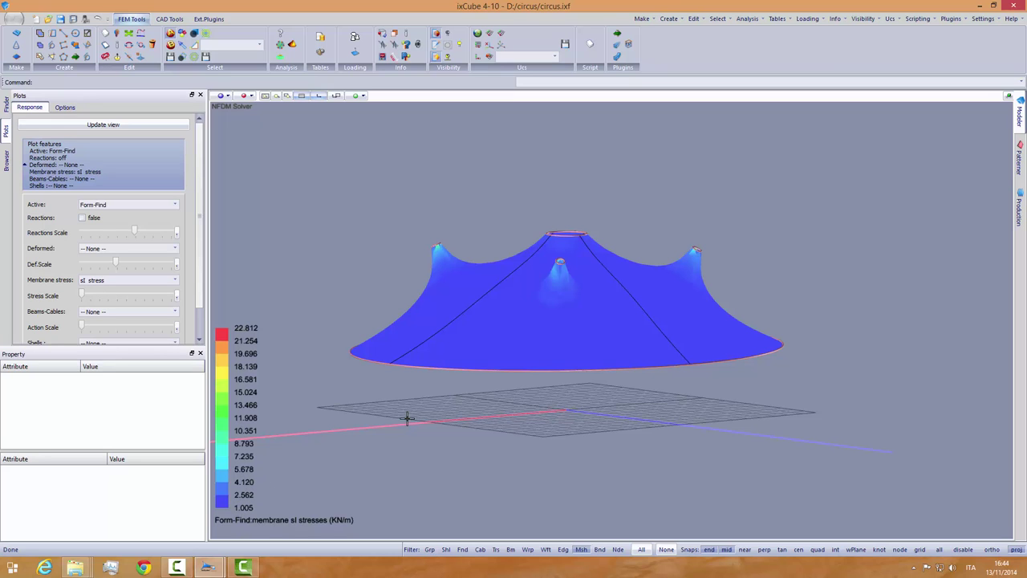
middle_drag(417, 409, 444, 270)
scroll(444, 270, up, 5)
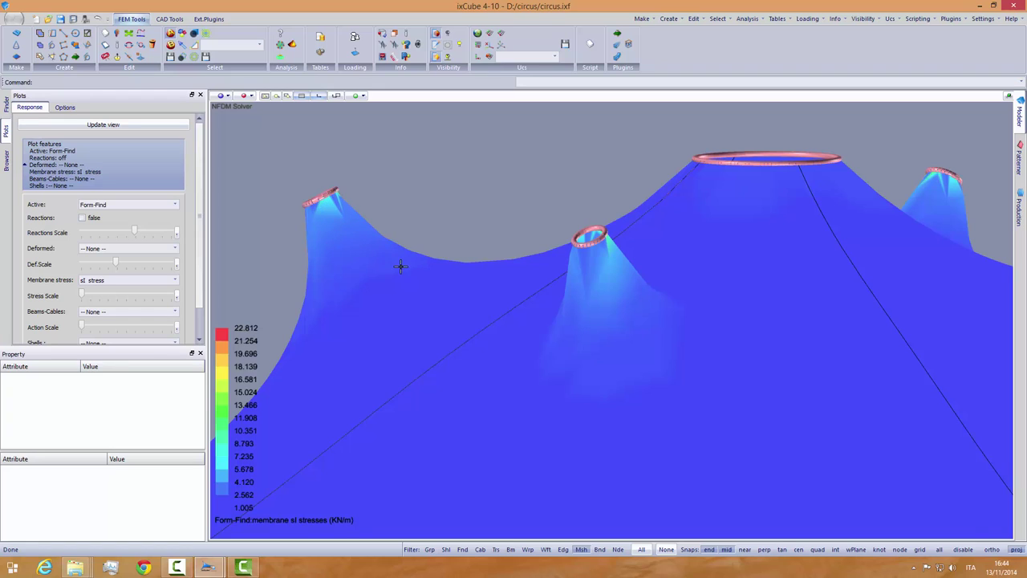
middle_drag(401, 266, 438, 276)
scroll(470, 298, down, 2)
middle_drag(520, 329, 460, 343)
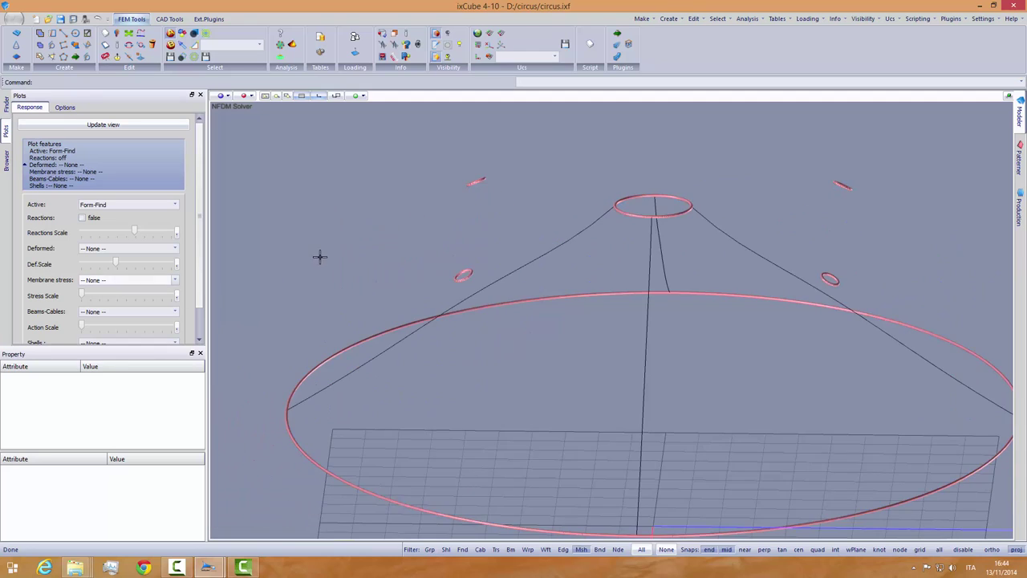
middle_drag(320, 257, 416, 209)
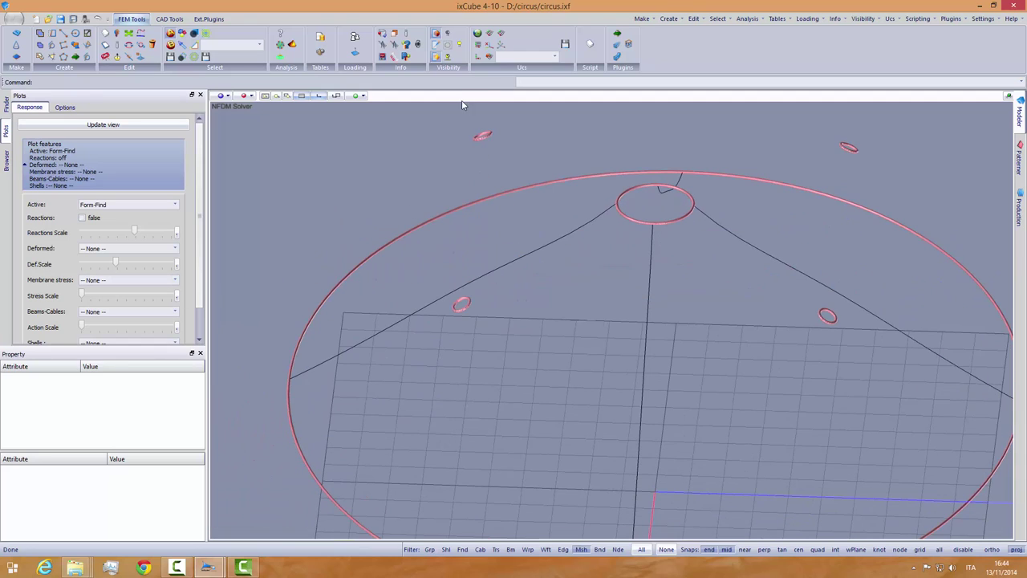
Step: Show the tent's mesh again and inspect the form-found surface without the stress plot
click(436, 58)
mouse_move(349, 273)
middle_down()
mouse_move(440, 331)
mouse_move(592, 372)
mouse_move(544, 355)
mouse_move(553, 351)
mouse_move(517, 372)
middle_up()
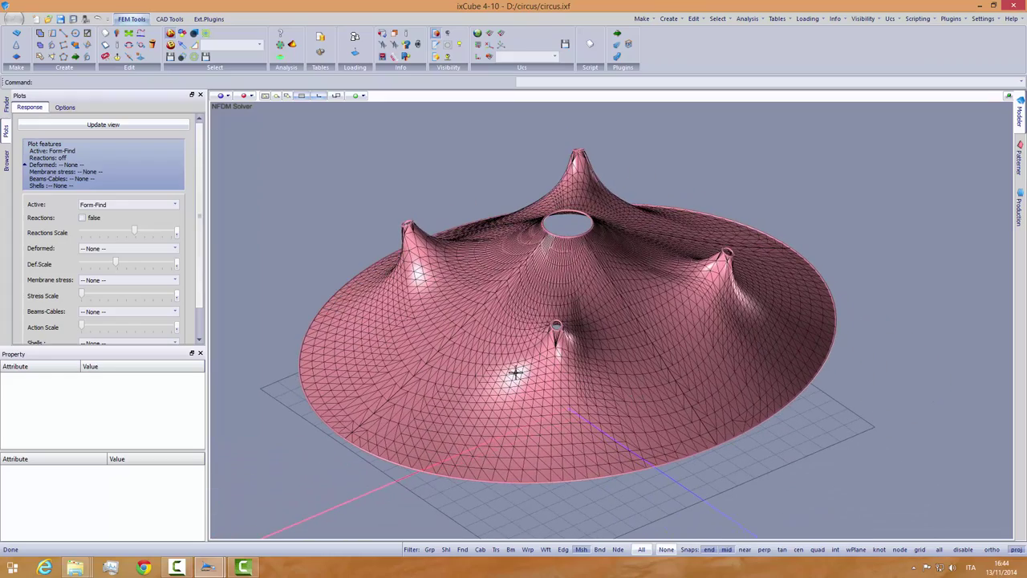
middle_drag(392, 267, 407, 295)
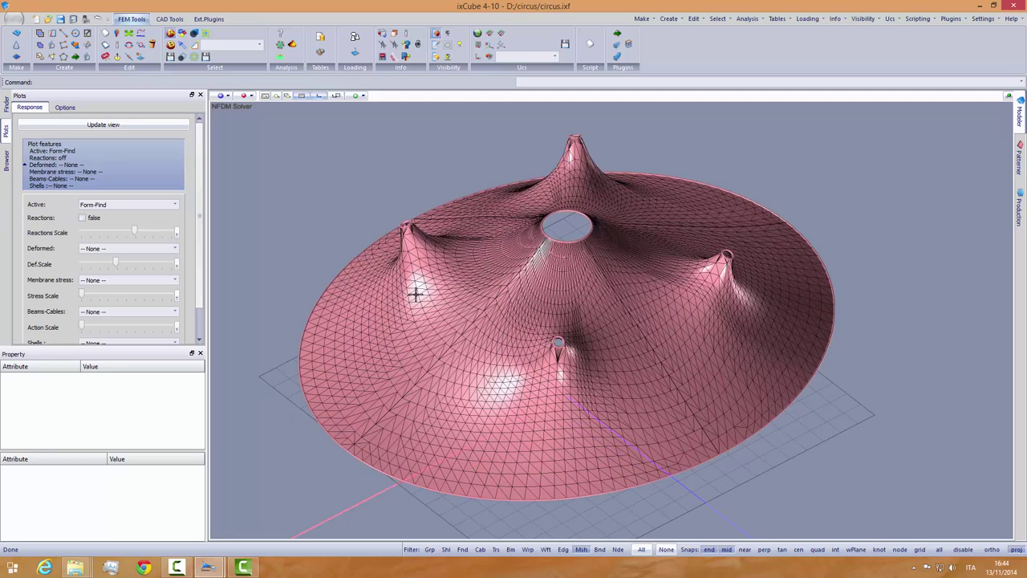